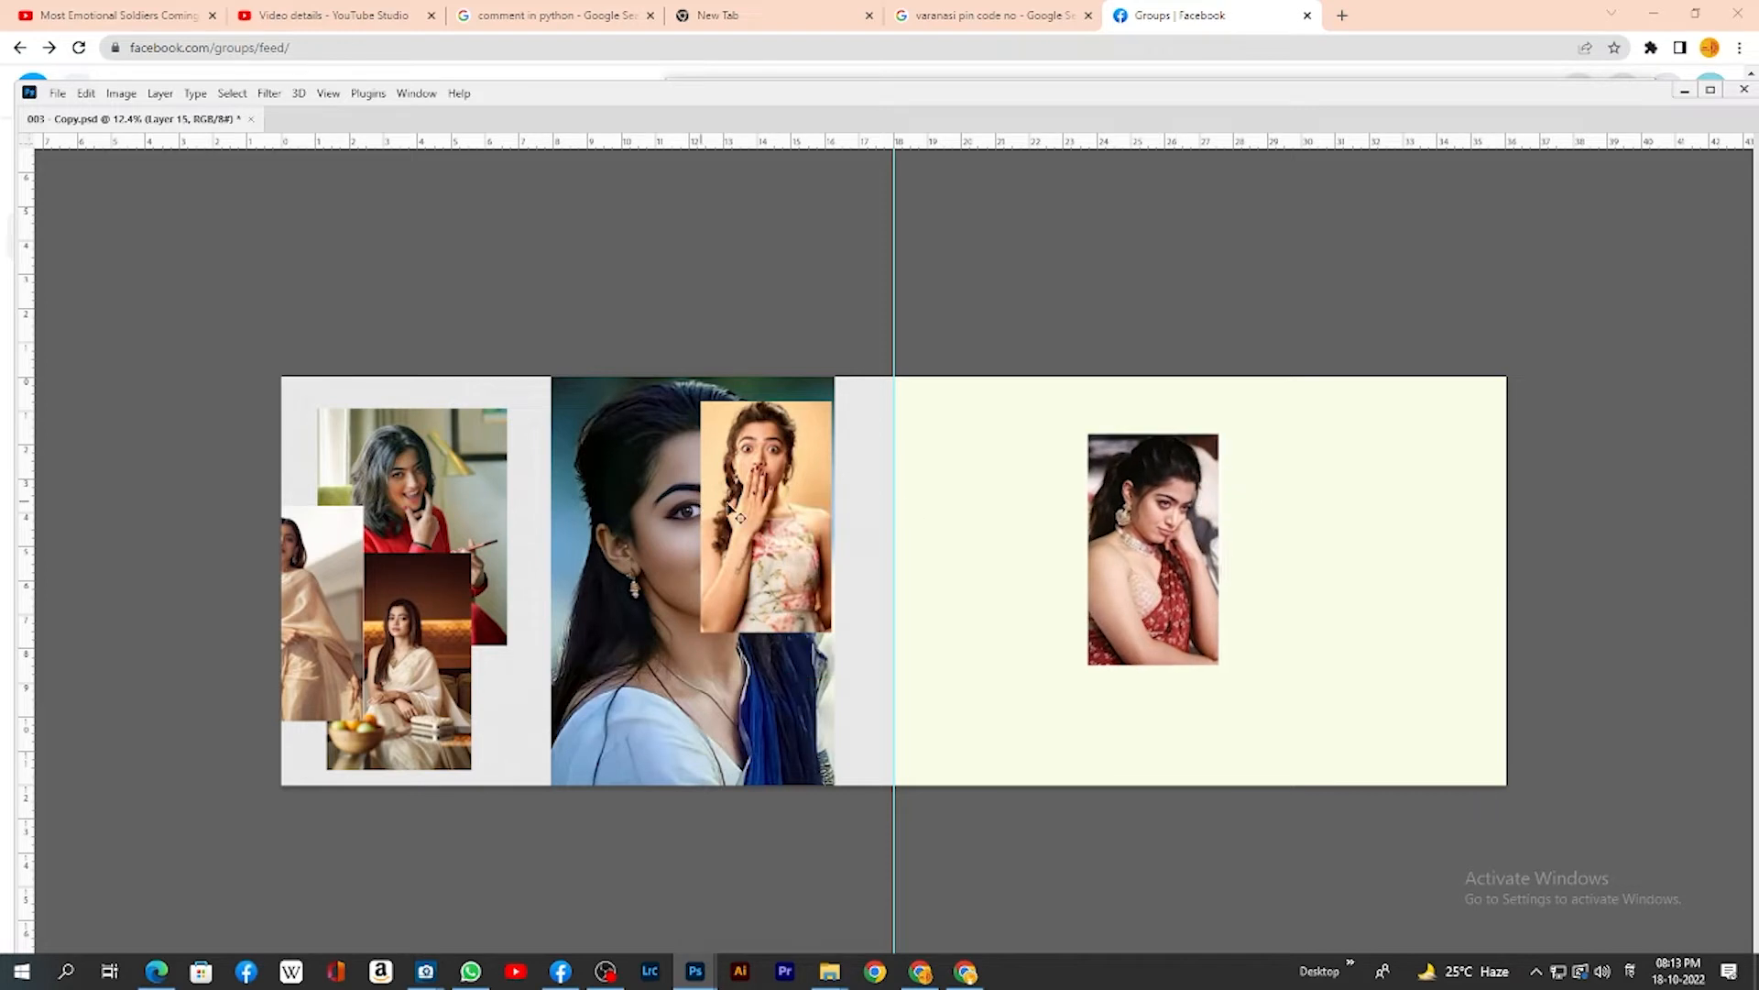
Move the hand-over-mouth photo and the large blue-scarf portrait to the right page, and spread the three remaining photos across the left page
{"action": "left_click_drag", "start_coordinate": [732, 506], "coordinate": [1061, 526]}
{"action": "left_click_drag", "start_coordinate": [726, 543], "coordinate": [1239, 551]}
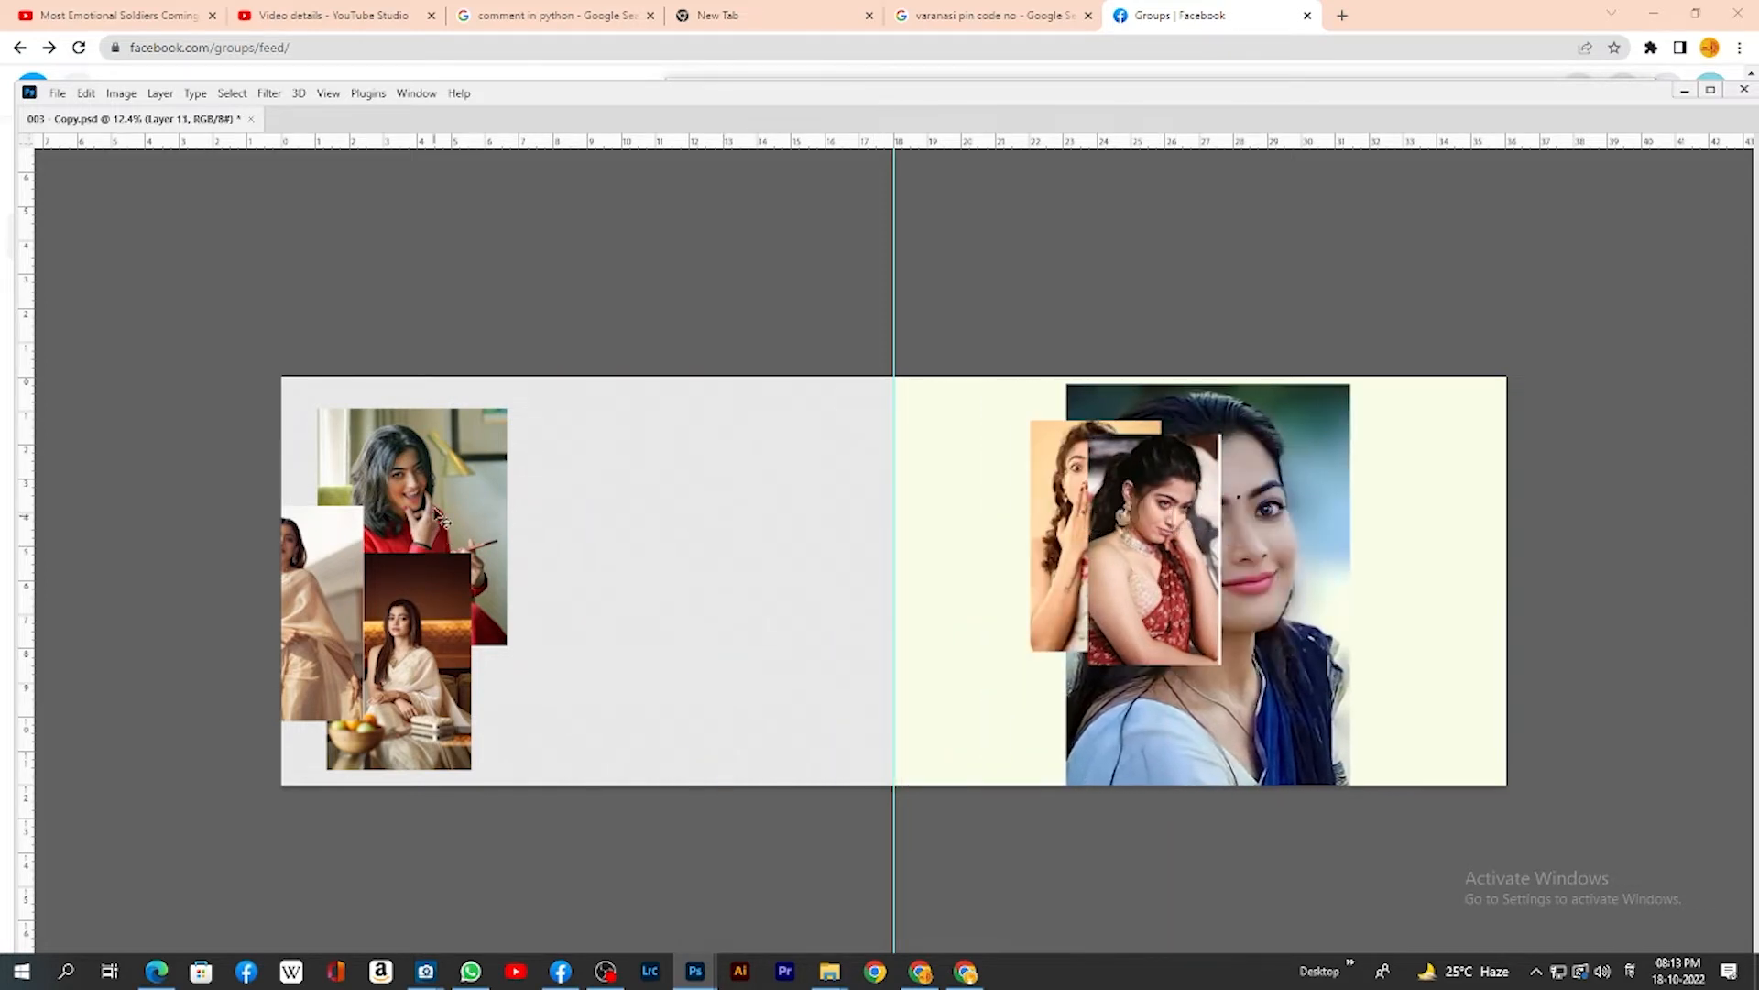
{"action": "left_click_drag", "start_coordinate": [435, 510], "coordinate": [655, 524]}
{"action": "left_click_drag", "start_coordinate": [415, 579], "coordinate": [634, 566]}
{"action": "left_click_drag", "start_coordinate": [336, 578], "coordinate": [511, 582]}
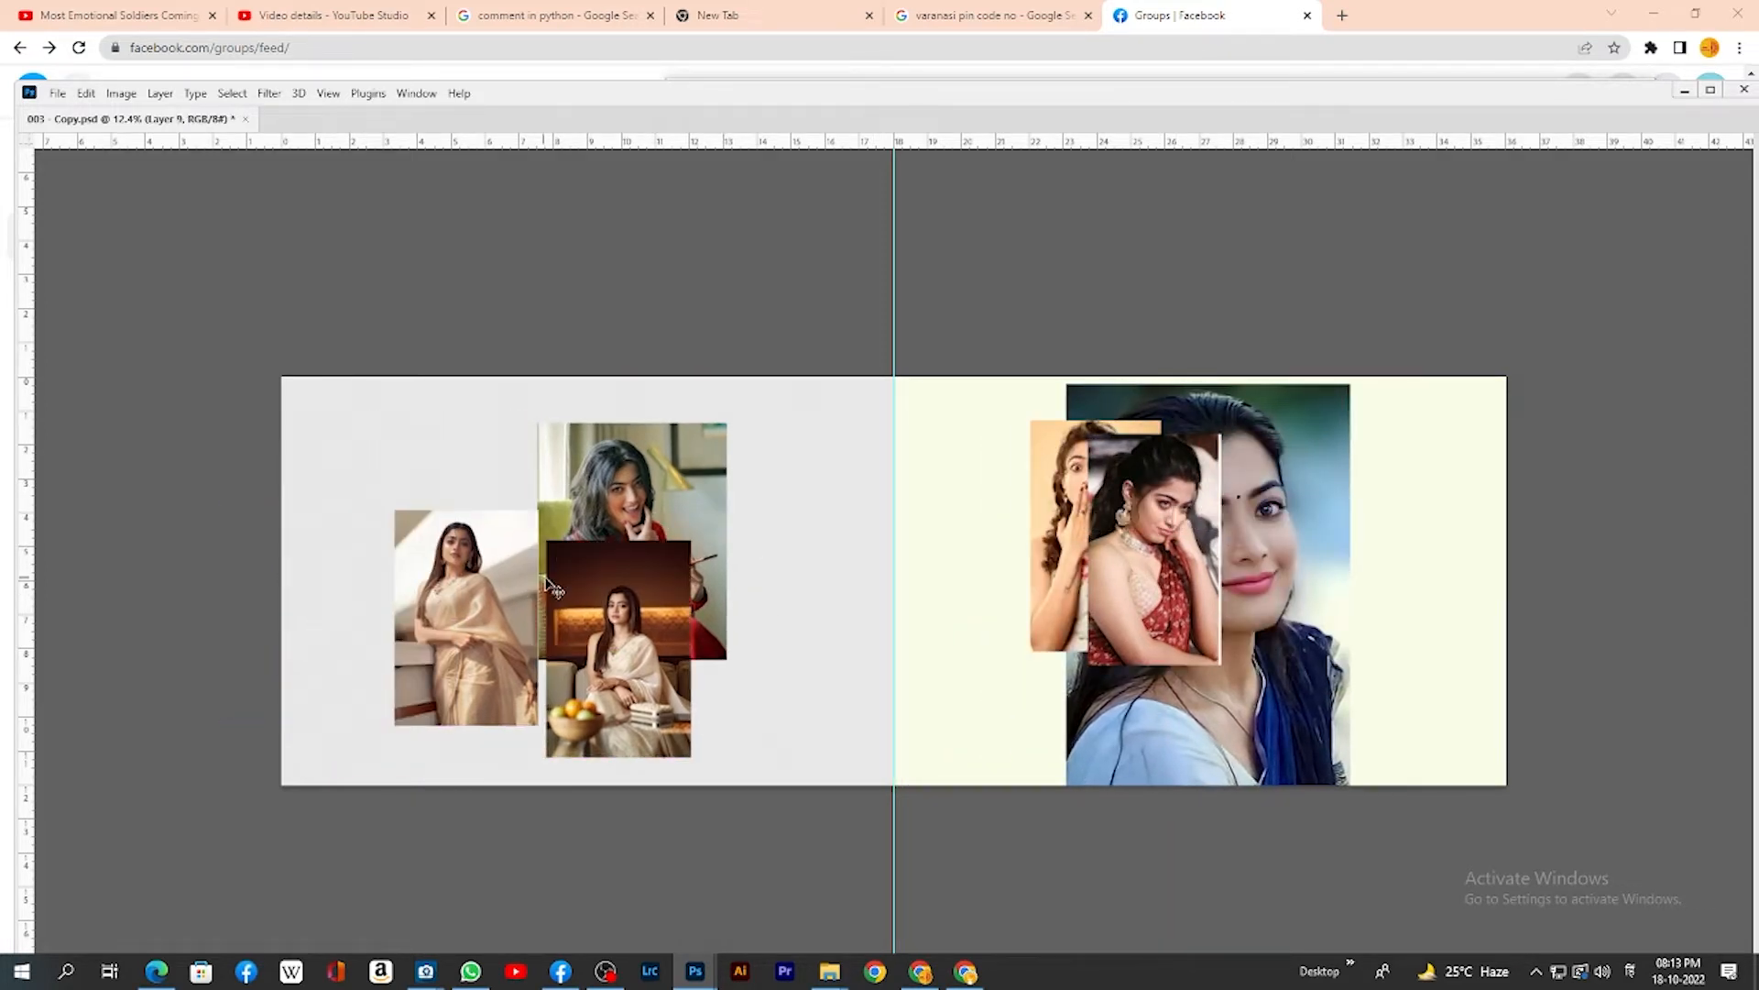
{"action": "left_click_drag", "start_coordinate": [633, 520], "coordinate": [717, 517]}
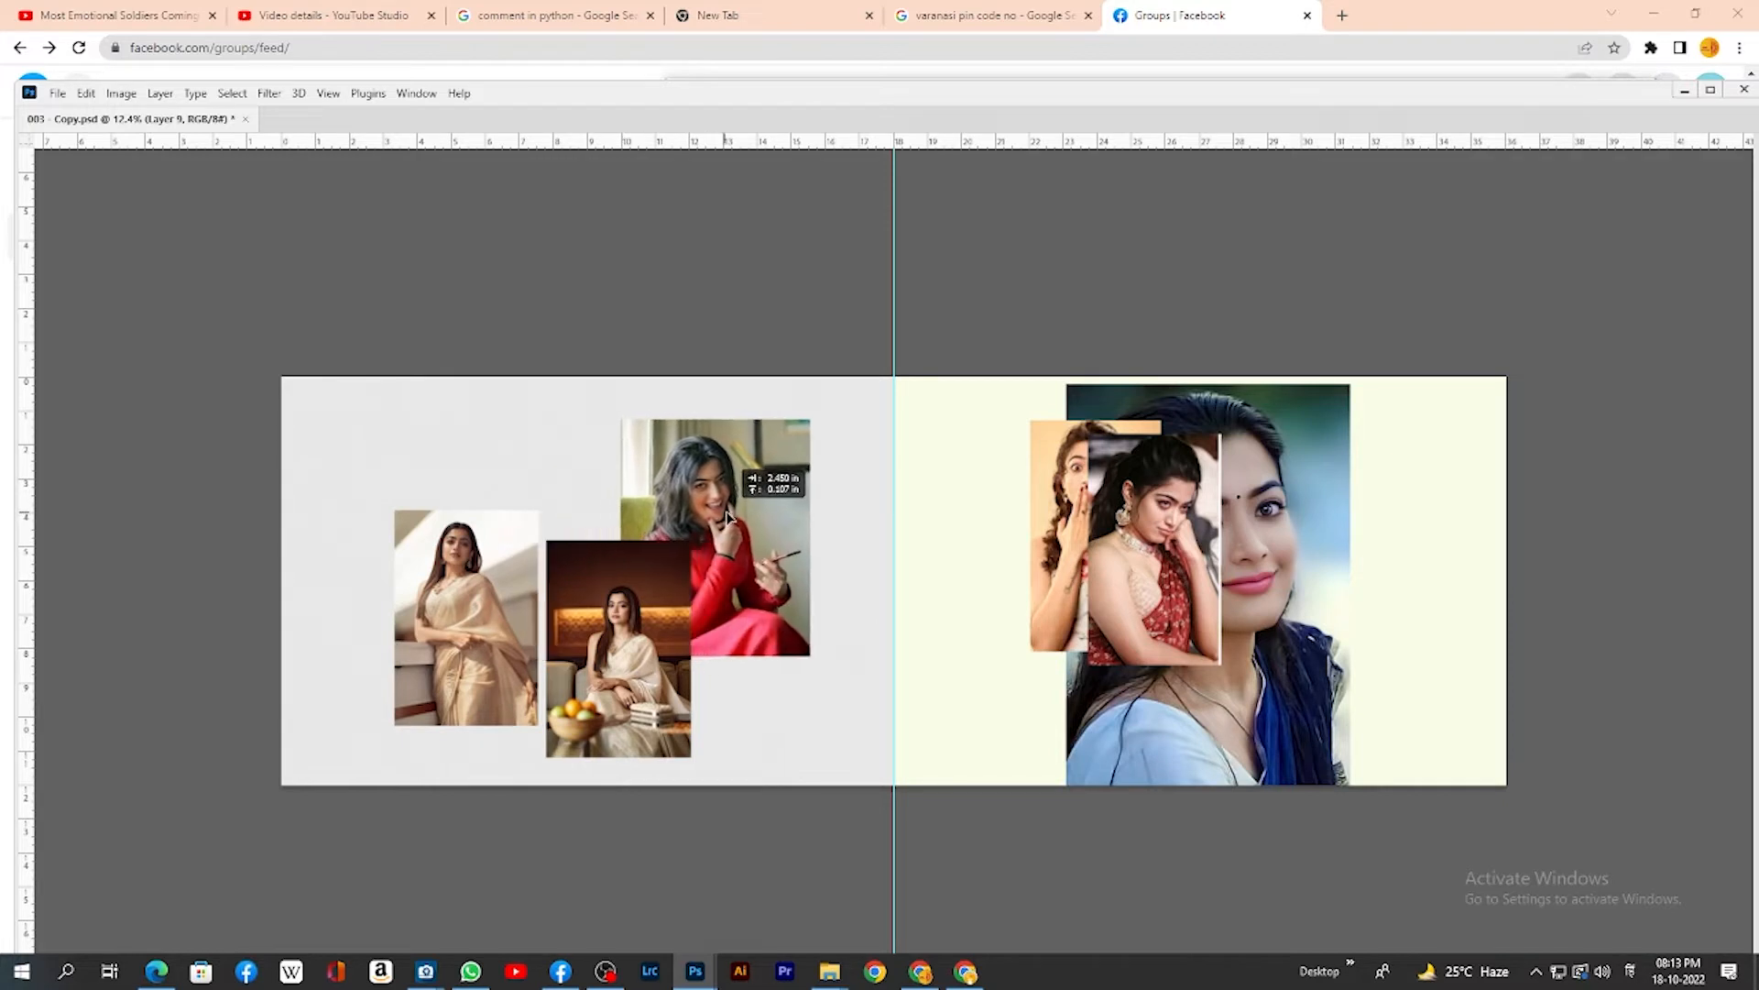
{"action": "left_click", "coordinate": [568, 561]}
{"action": "left_click_drag", "start_coordinate": [468, 587], "coordinate": [398, 520]}
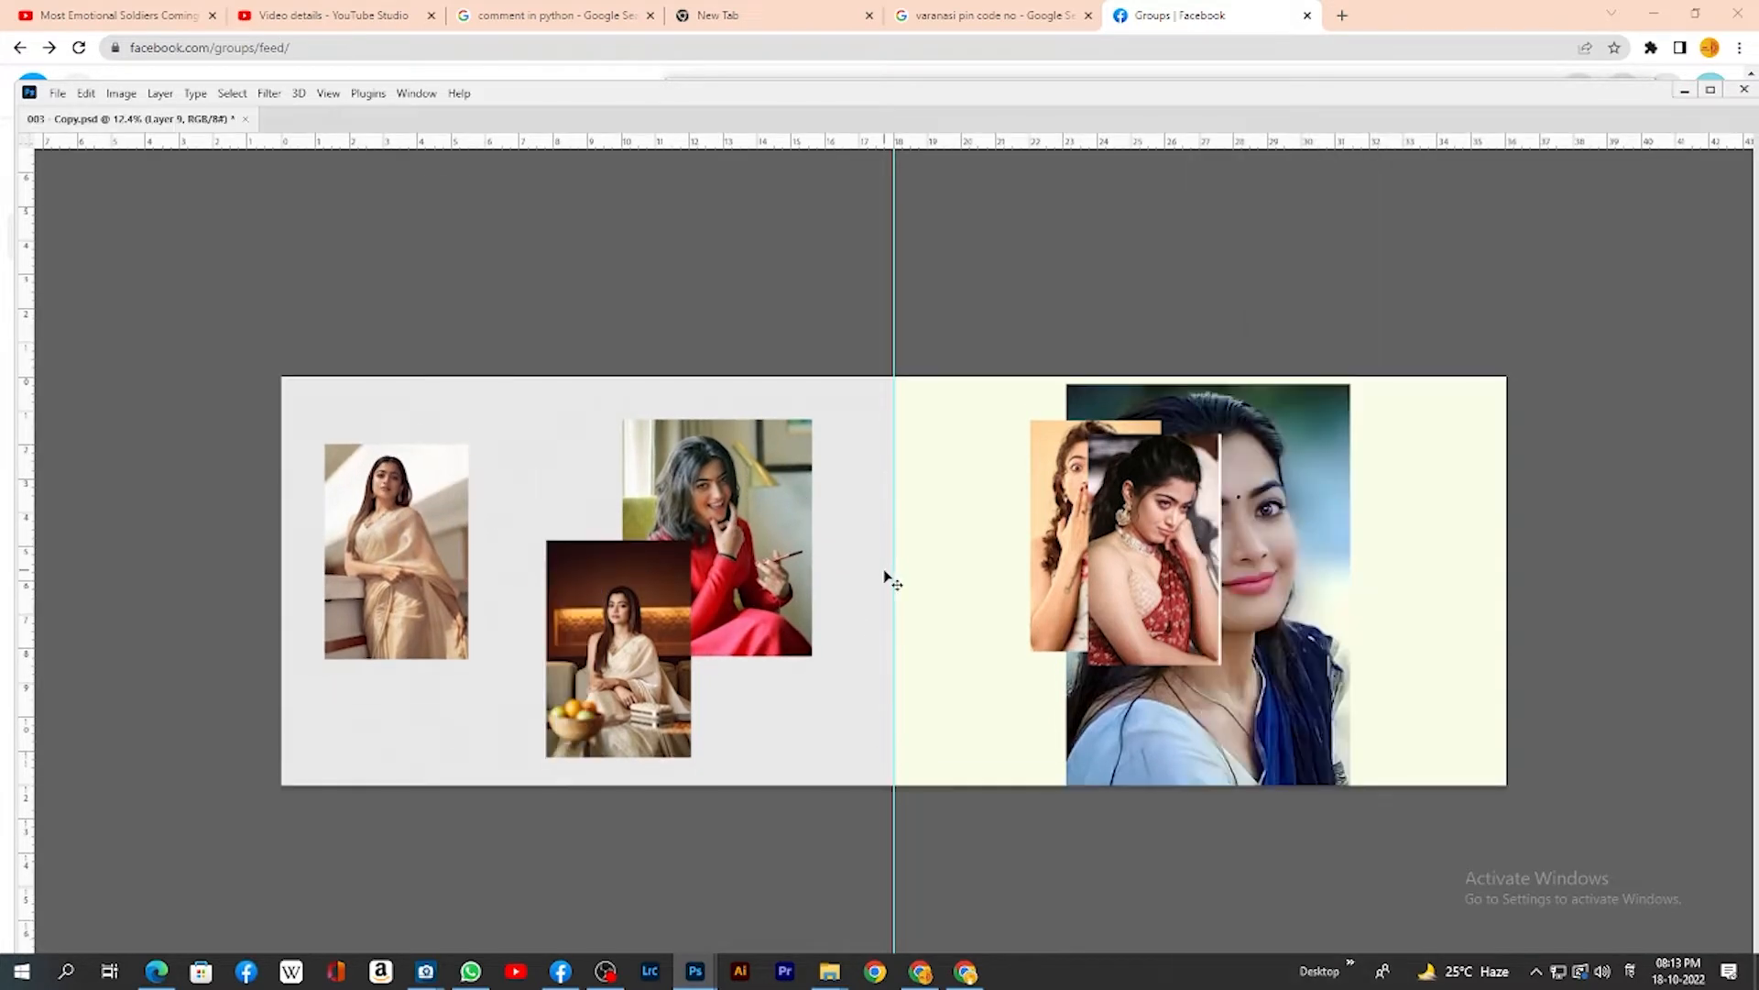
Select the whole left page up to the centre guide and add an empty layer directly above the Background
{"action": "left_click_drag", "start_coordinate": [277, 372], "coordinate": [894, 829]}
{"action": "key", "text": "Tab"}
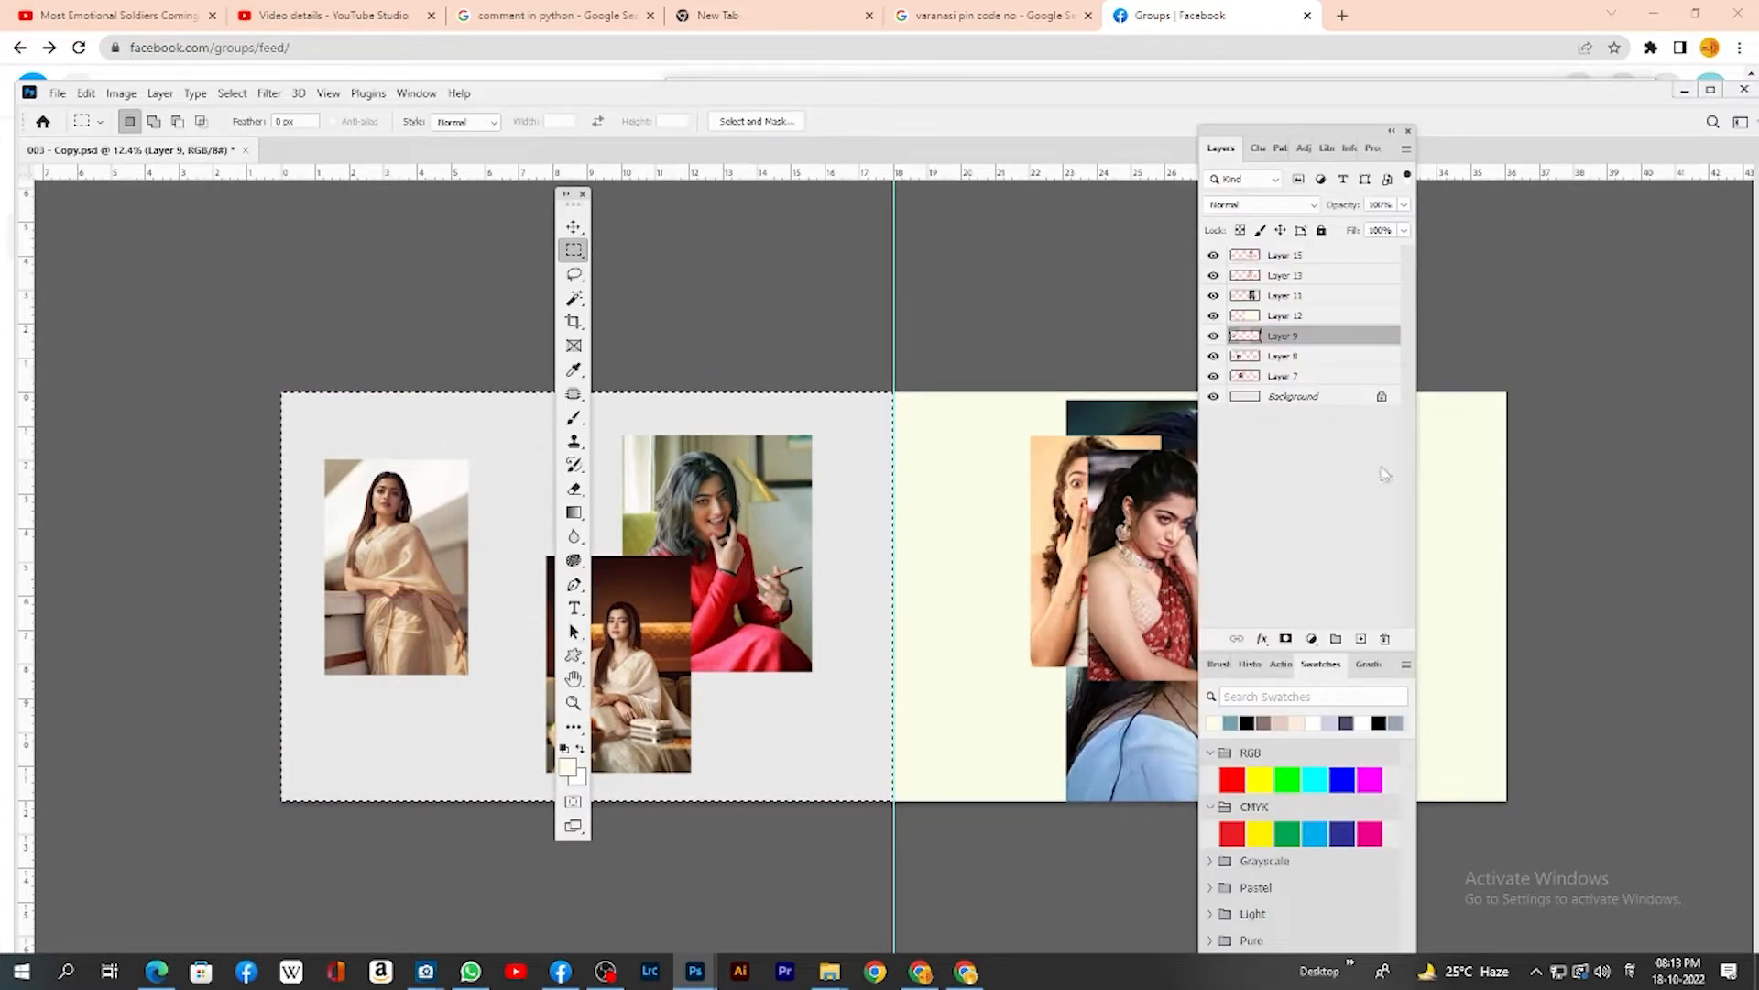
{"action": "left_click", "coordinate": [1297, 376]}
{"action": "left_click", "coordinate": [1293, 396]}
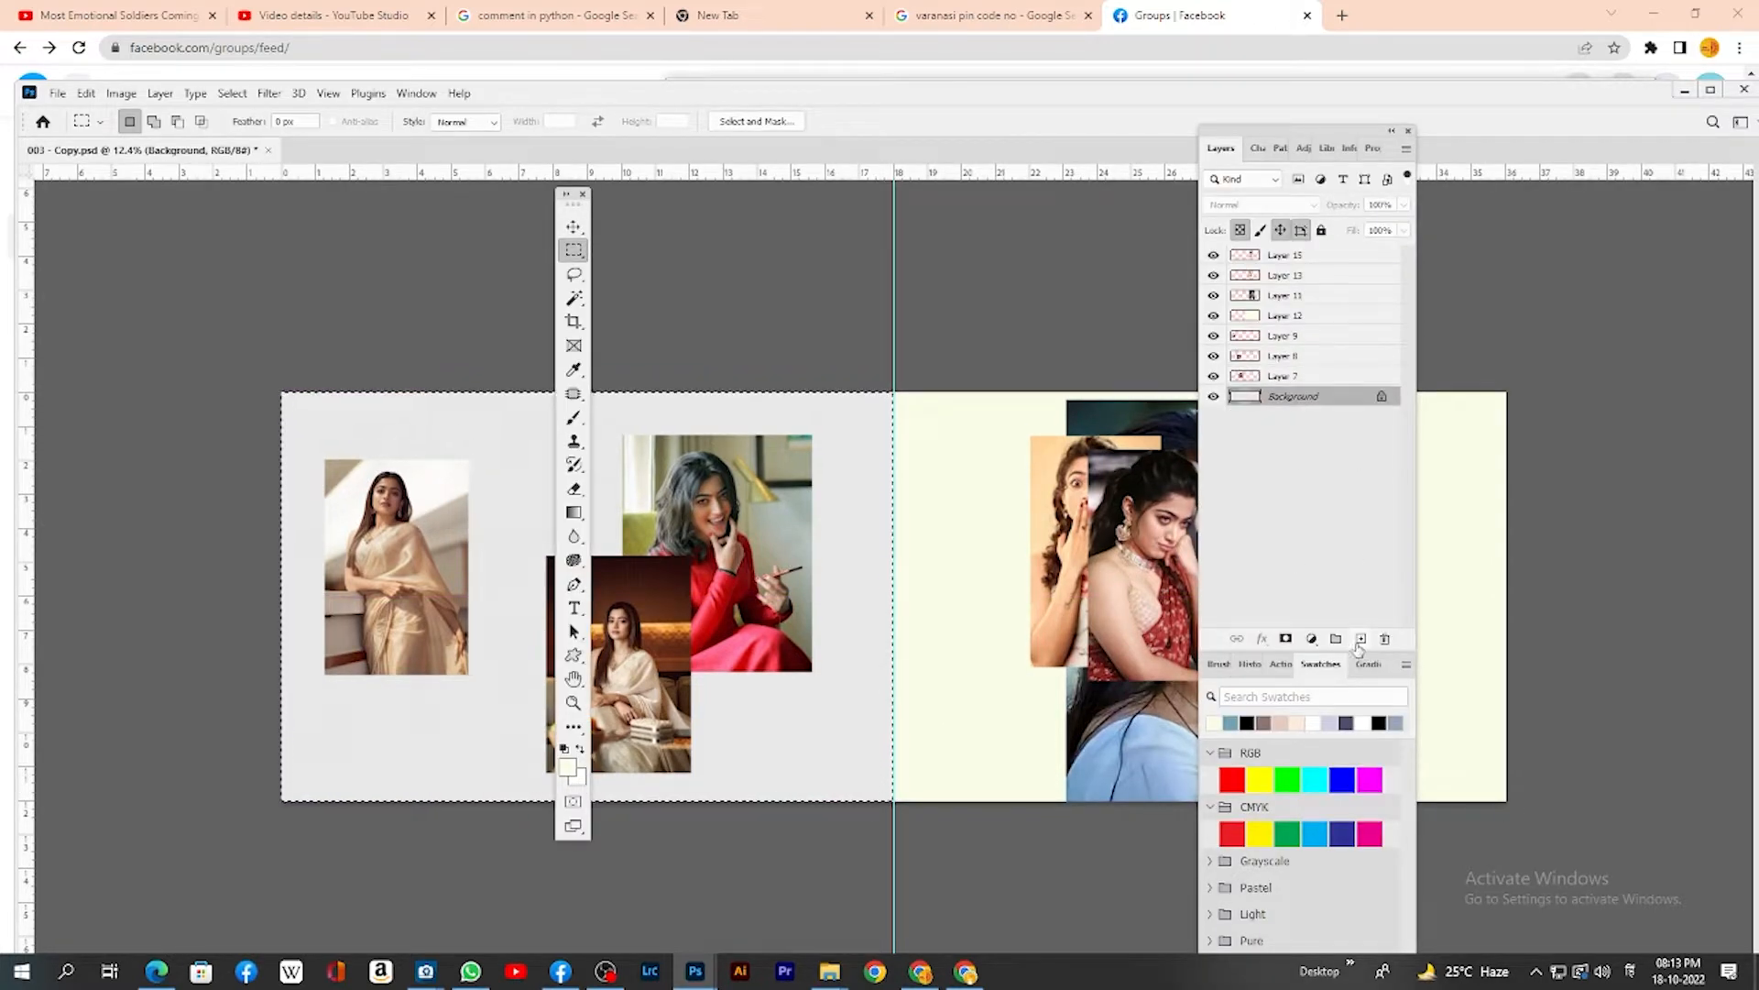
{"action": "left_click", "coordinate": [1361, 639]}
{"action": "key", "text": "Tab"}
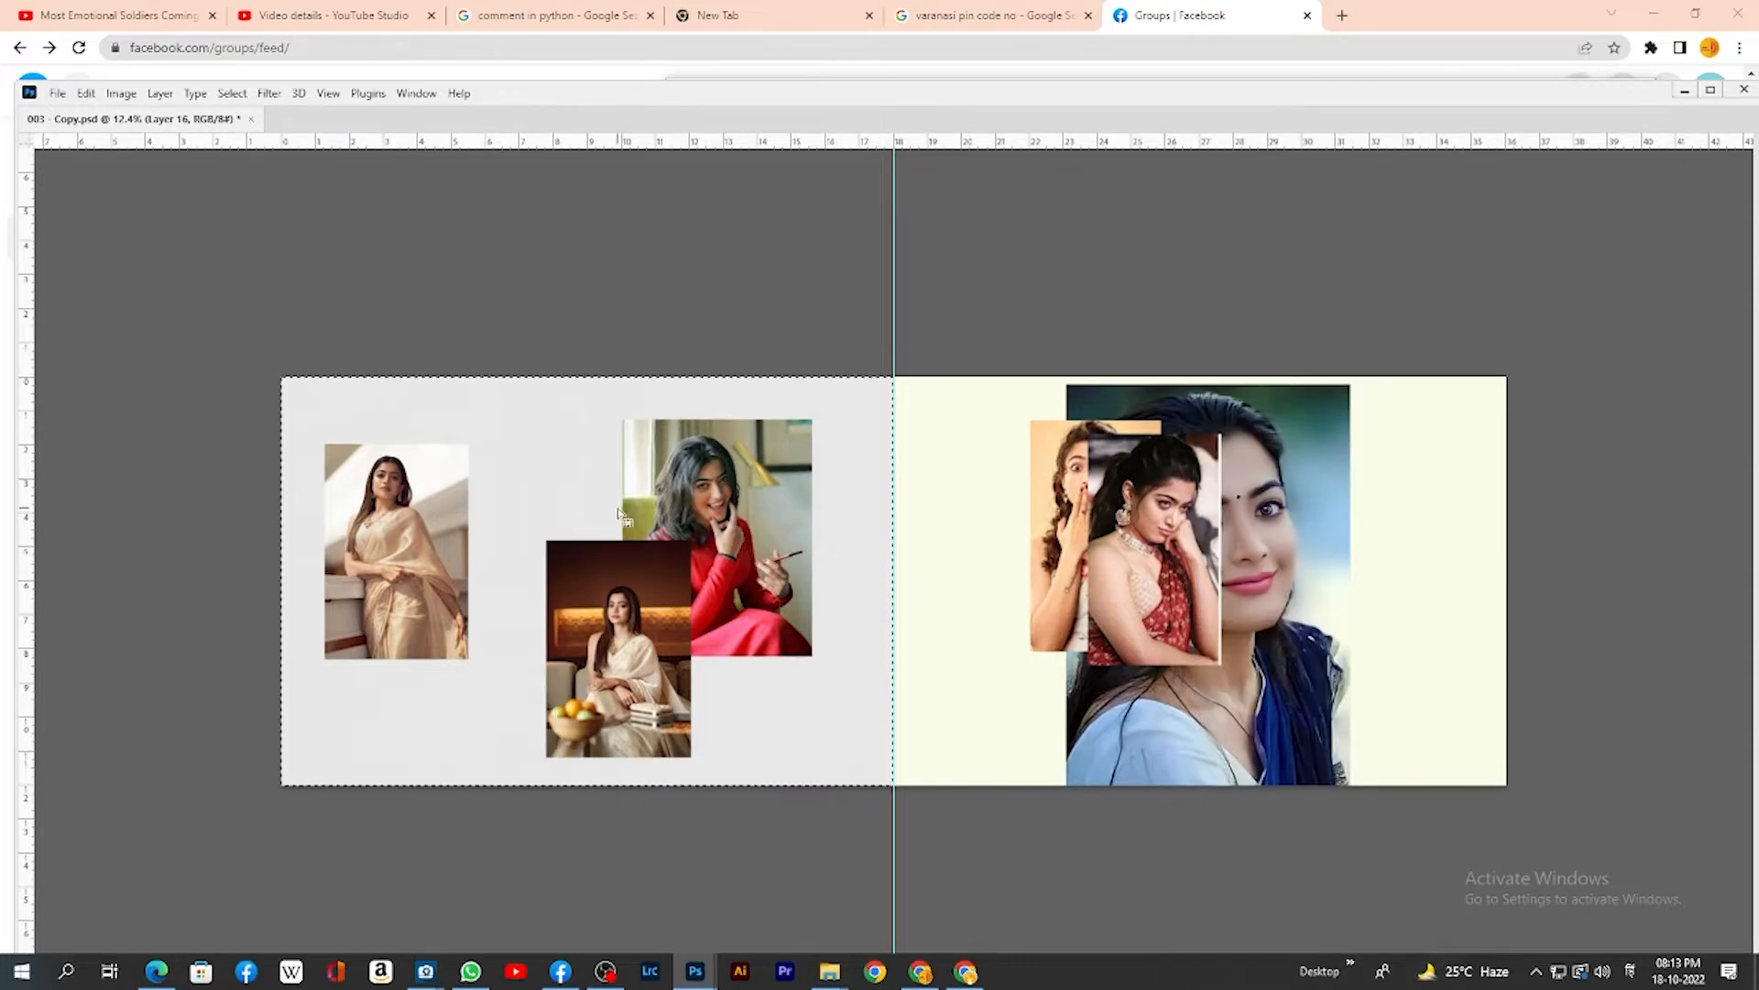
Copy the selected left half of the Background onto its own layer
{"action": "key", "text": "Tab"}
{"action": "left_click", "coordinate": [1290, 416]}
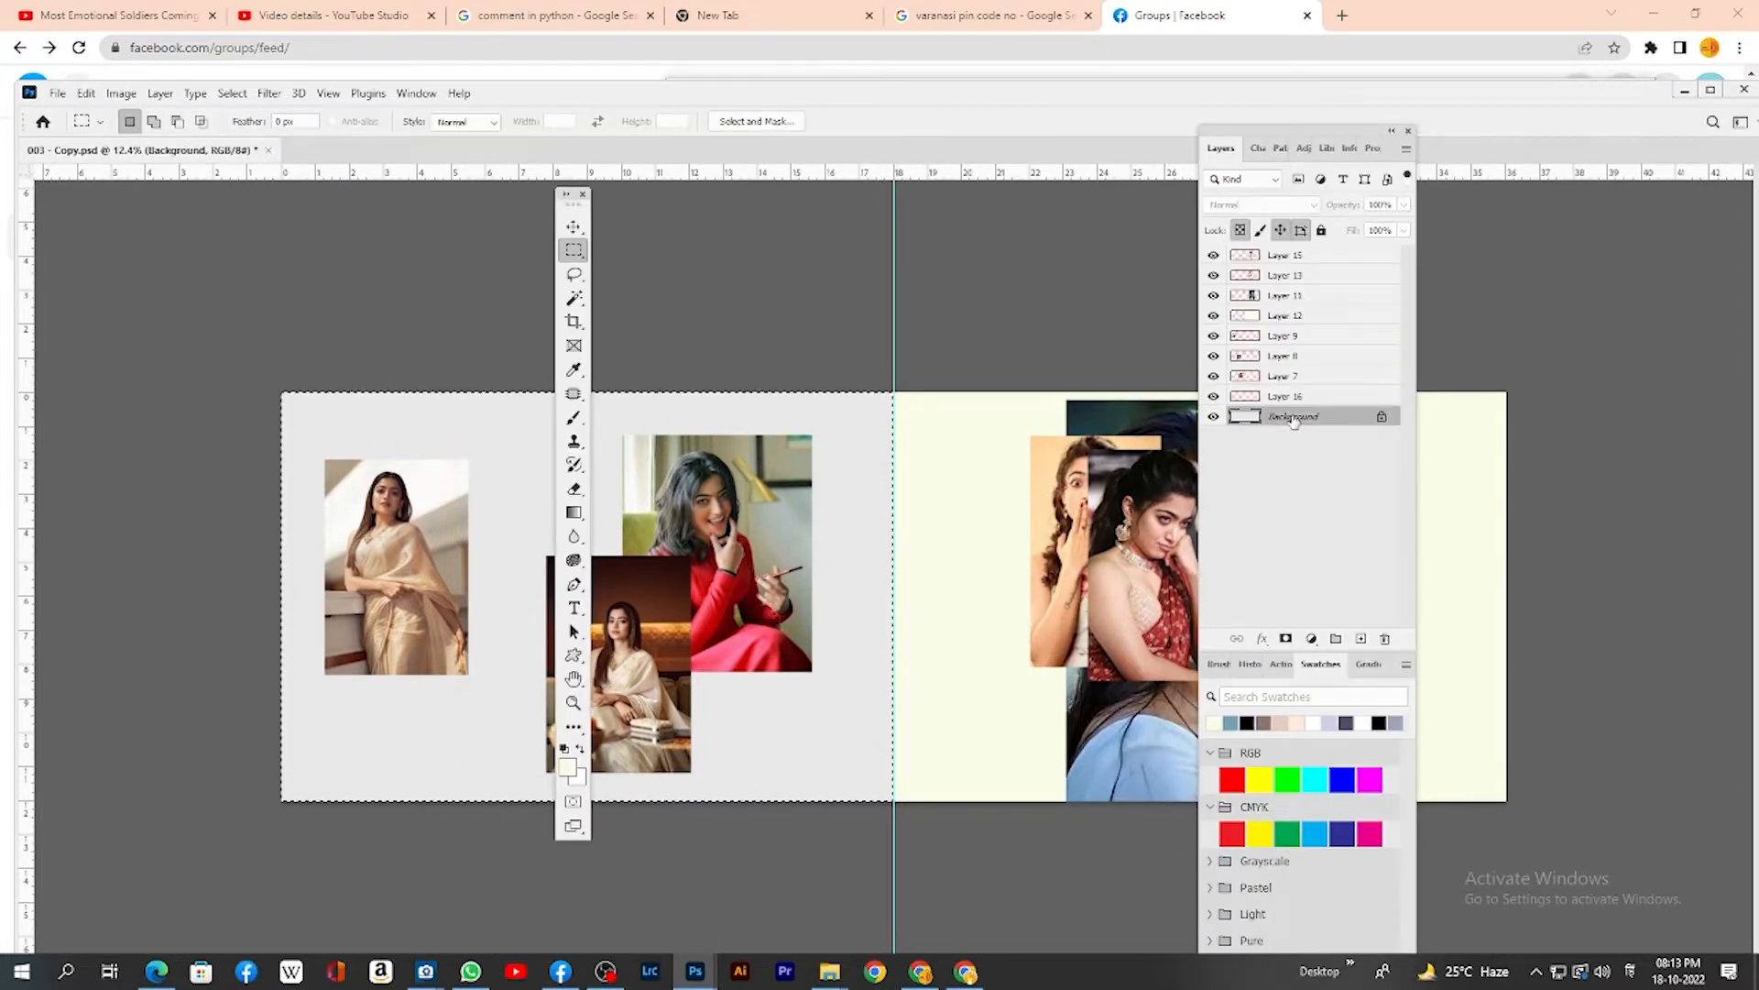
{"action": "key", "text": "ctrl+j"}
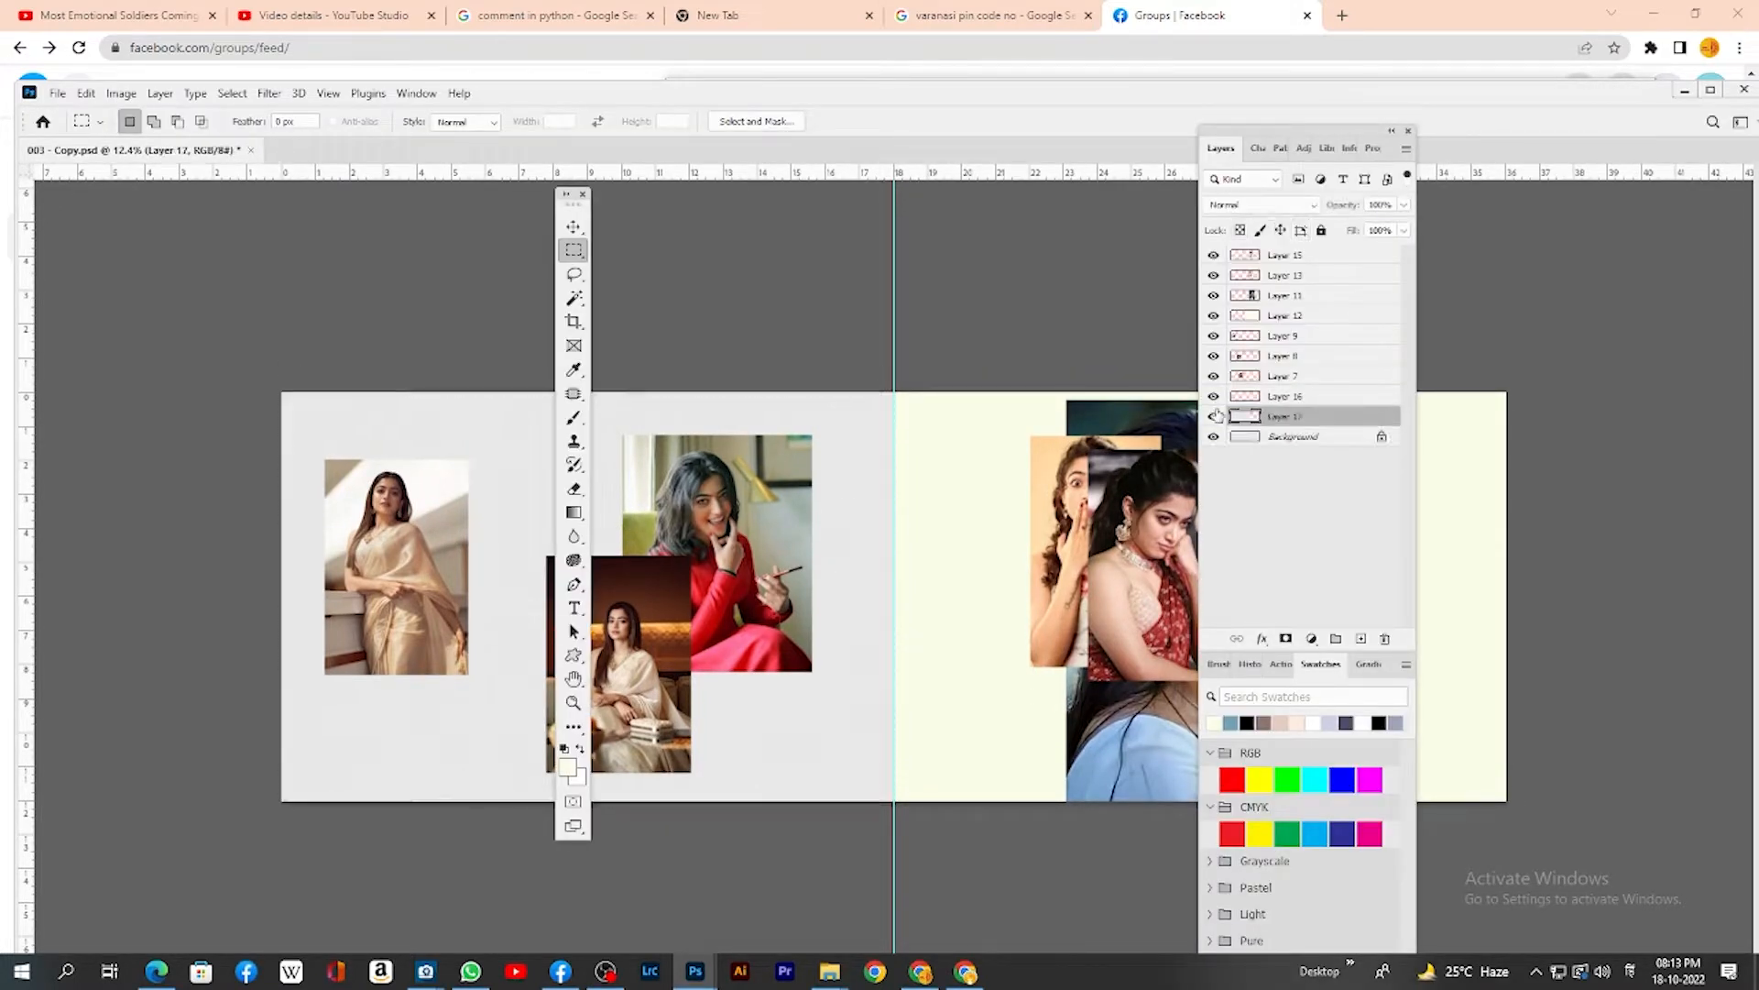
{"action": "key", "text": "Tab"}
Enlarge the standing beige-saree photo and place it in the middle of the left page
{"action": "left_click_drag", "start_coordinate": [434, 531], "coordinate": [426, 519]}
{"action": "key", "text": "ctrl+t"}
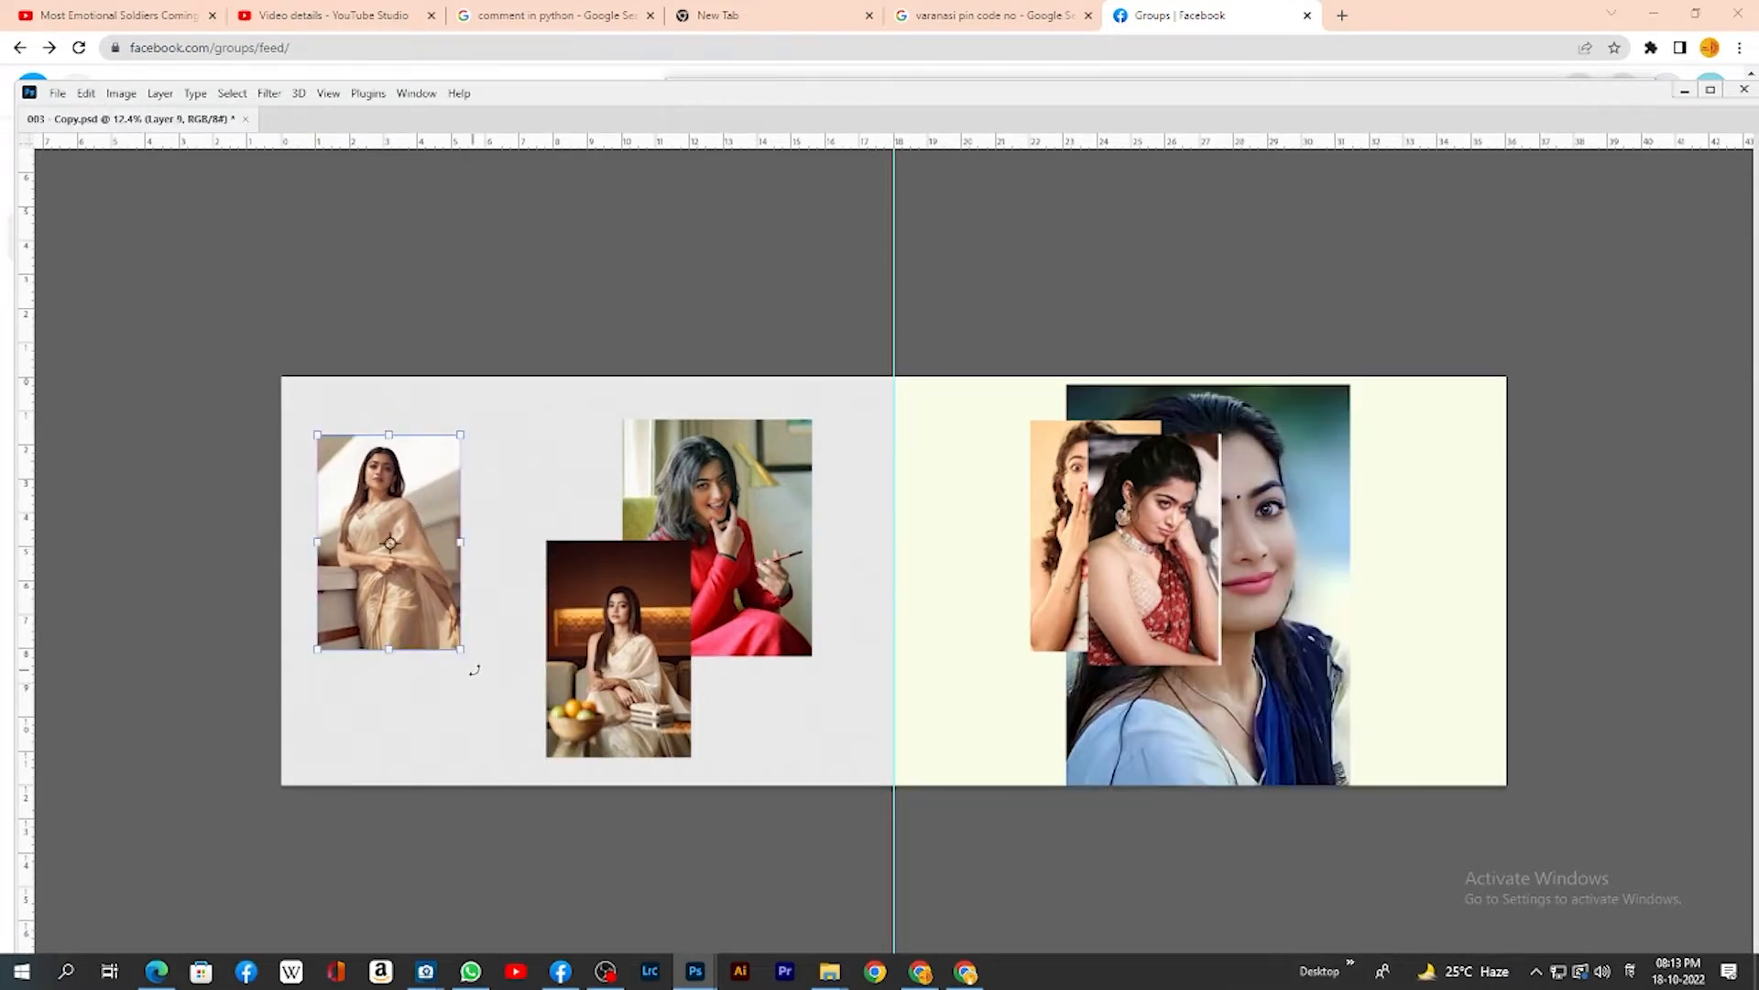
{"action": "left_click_drag", "start_coordinate": [465, 654], "coordinate": [672, 670]}
{"action": "key", "text": "Return"}
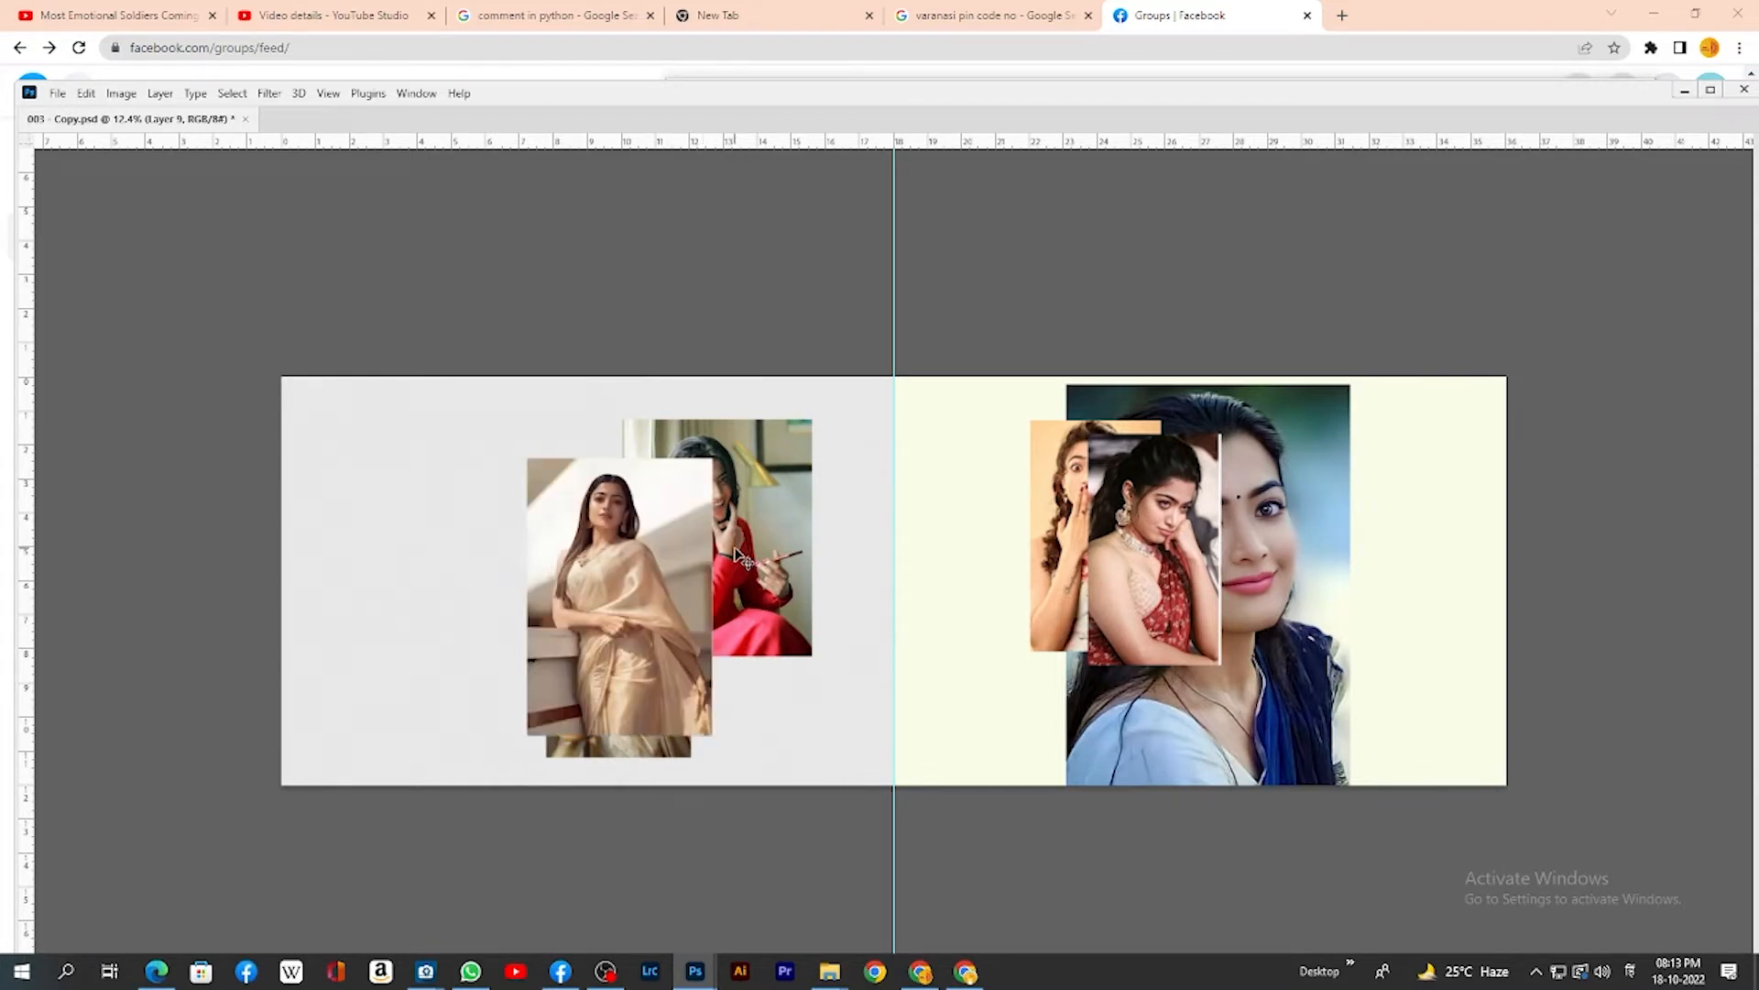
Move the red-dress photo to the outer side of the left page and enlarge it slightly
{"action": "right_click", "coordinate": [738, 550]}
{"action": "left_click", "coordinate": [758, 560]}
{"action": "left_click_drag", "start_coordinate": [707, 557], "coordinate": [452, 607]}
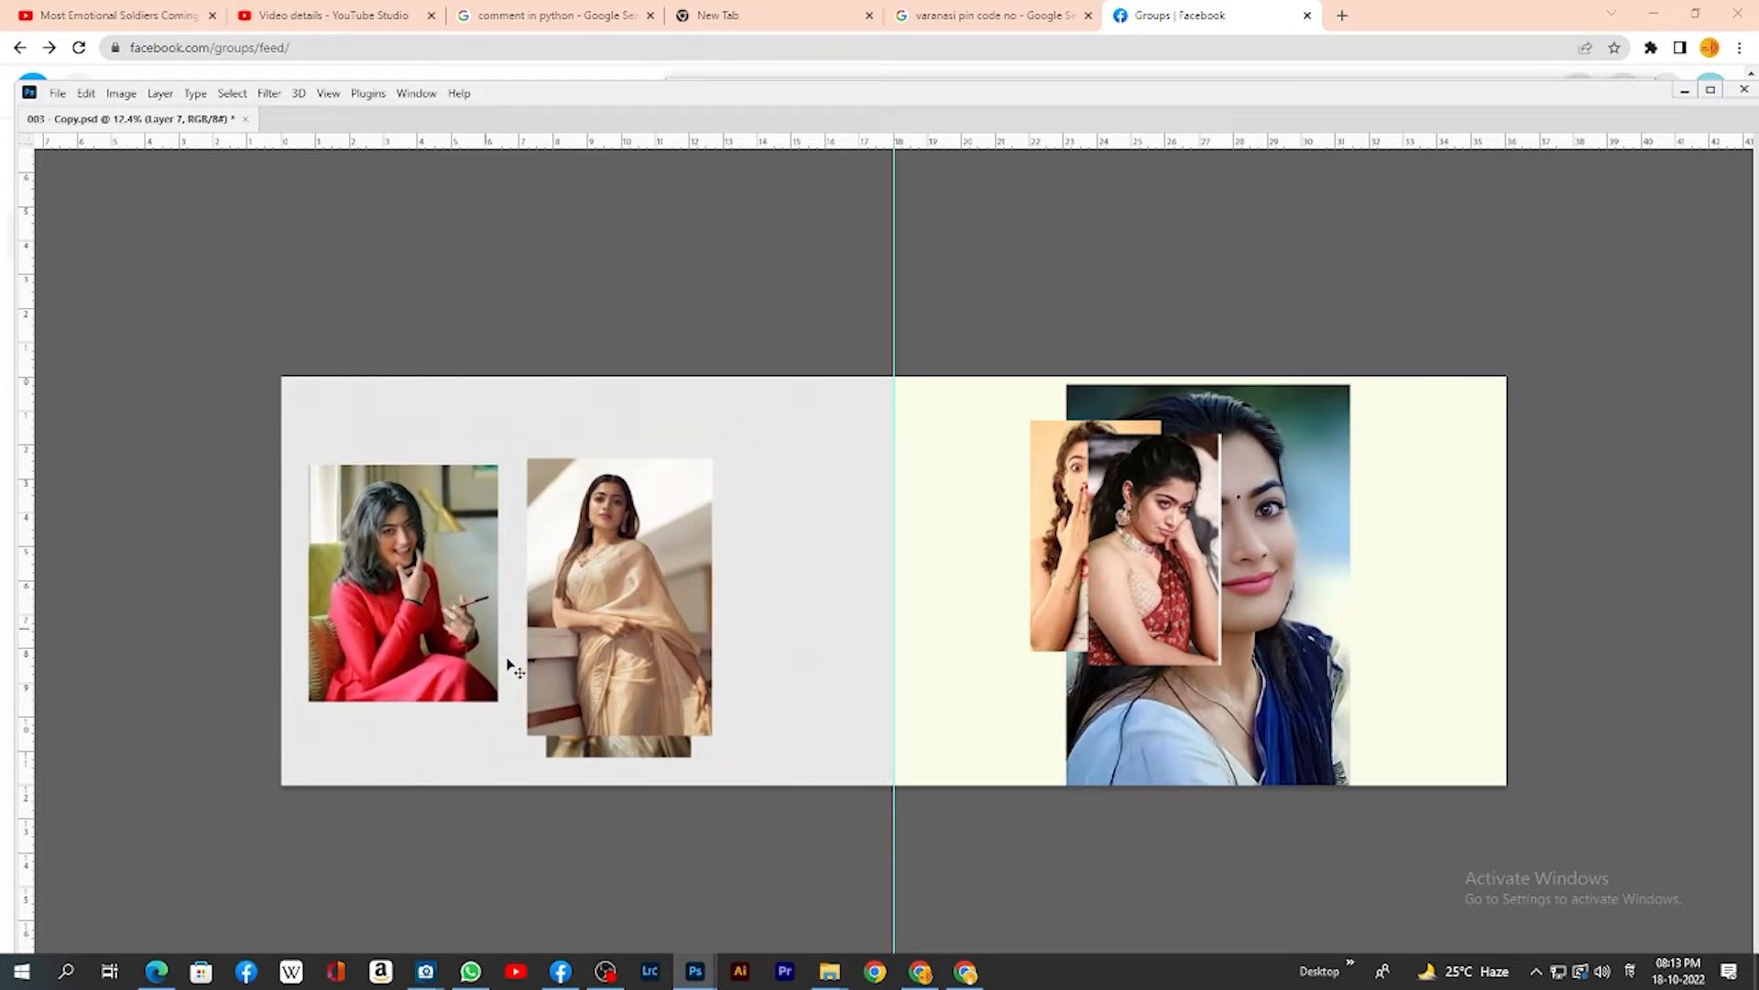
{"action": "key", "text": "ctrl+t"}
{"action": "left_click_drag", "start_coordinate": [498, 701], "coordinate": [521, 721]}
{"action": "left_click_drag", "start_coordinate": [475, 661], "coordinate": [486, 663]}
{"action": "key", "text": "Return"}
Move the beige-saree photo close to the centre guide and shift the red-dress photo slightly inward from the page's outer edge
{"action": "right_click", "coordinate": [609, 596]}
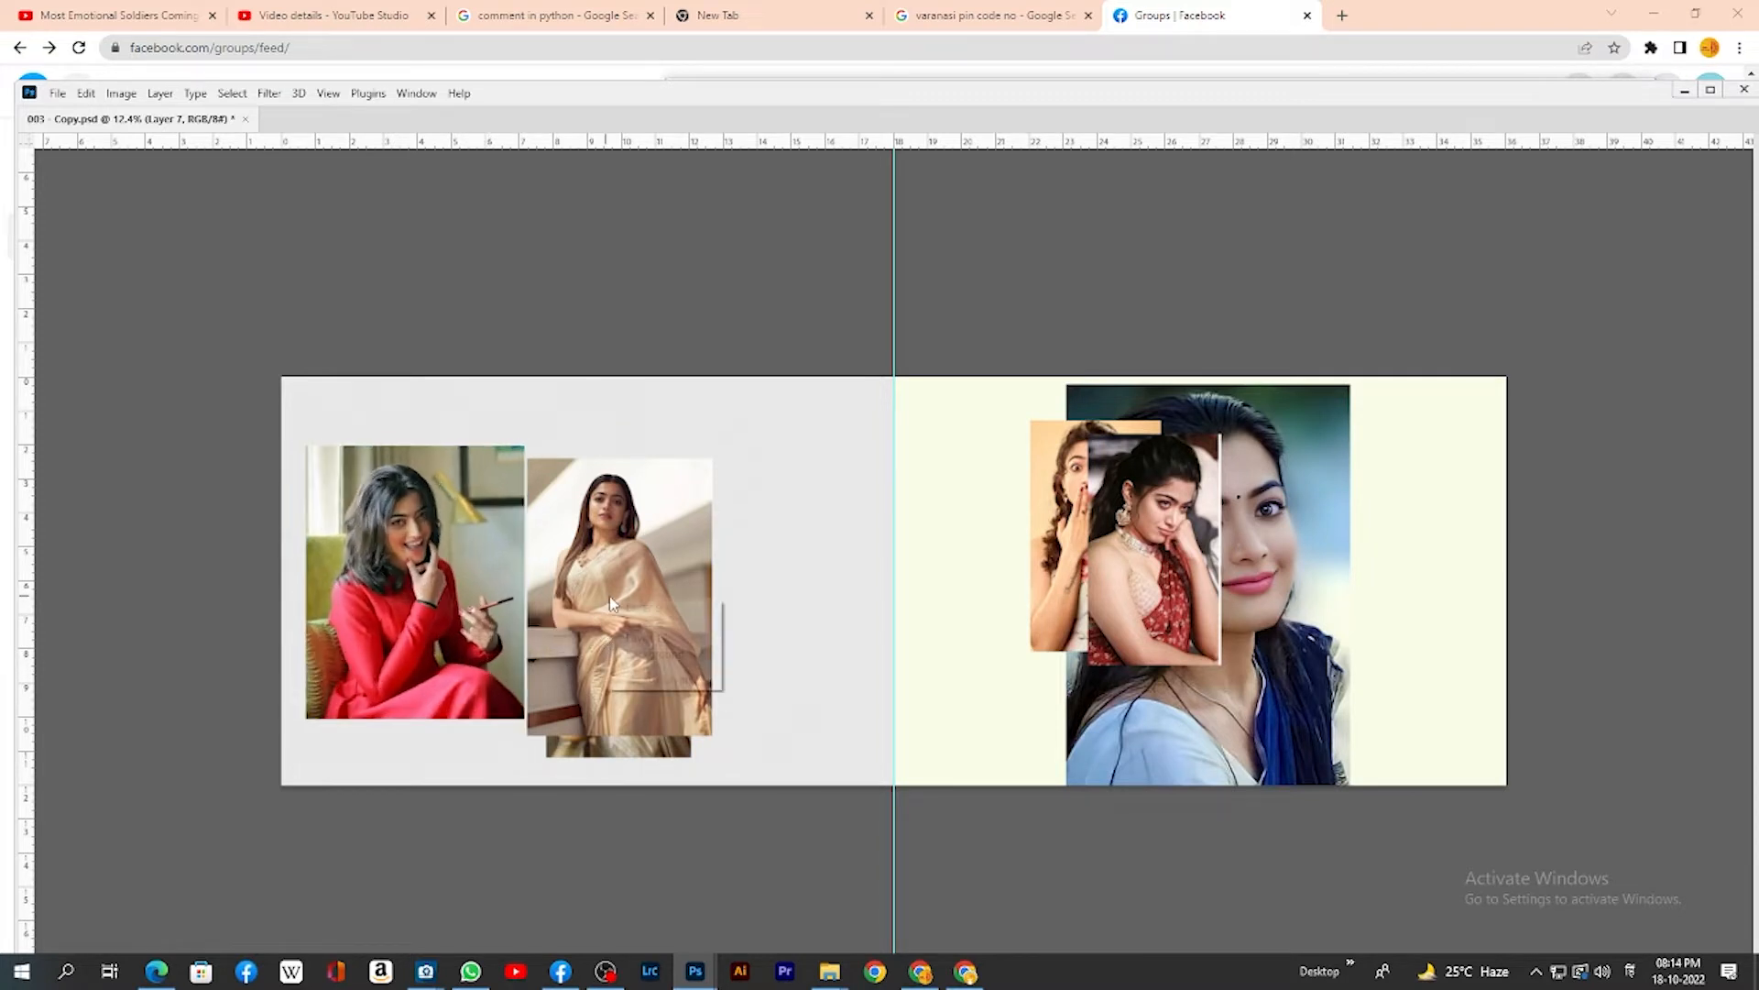
{"action": "left_click", "coordinate": [639, 605]}
{"action": "left_click_drag", "start_coordinate": [640, 606], "coordinate": [801, 579]}
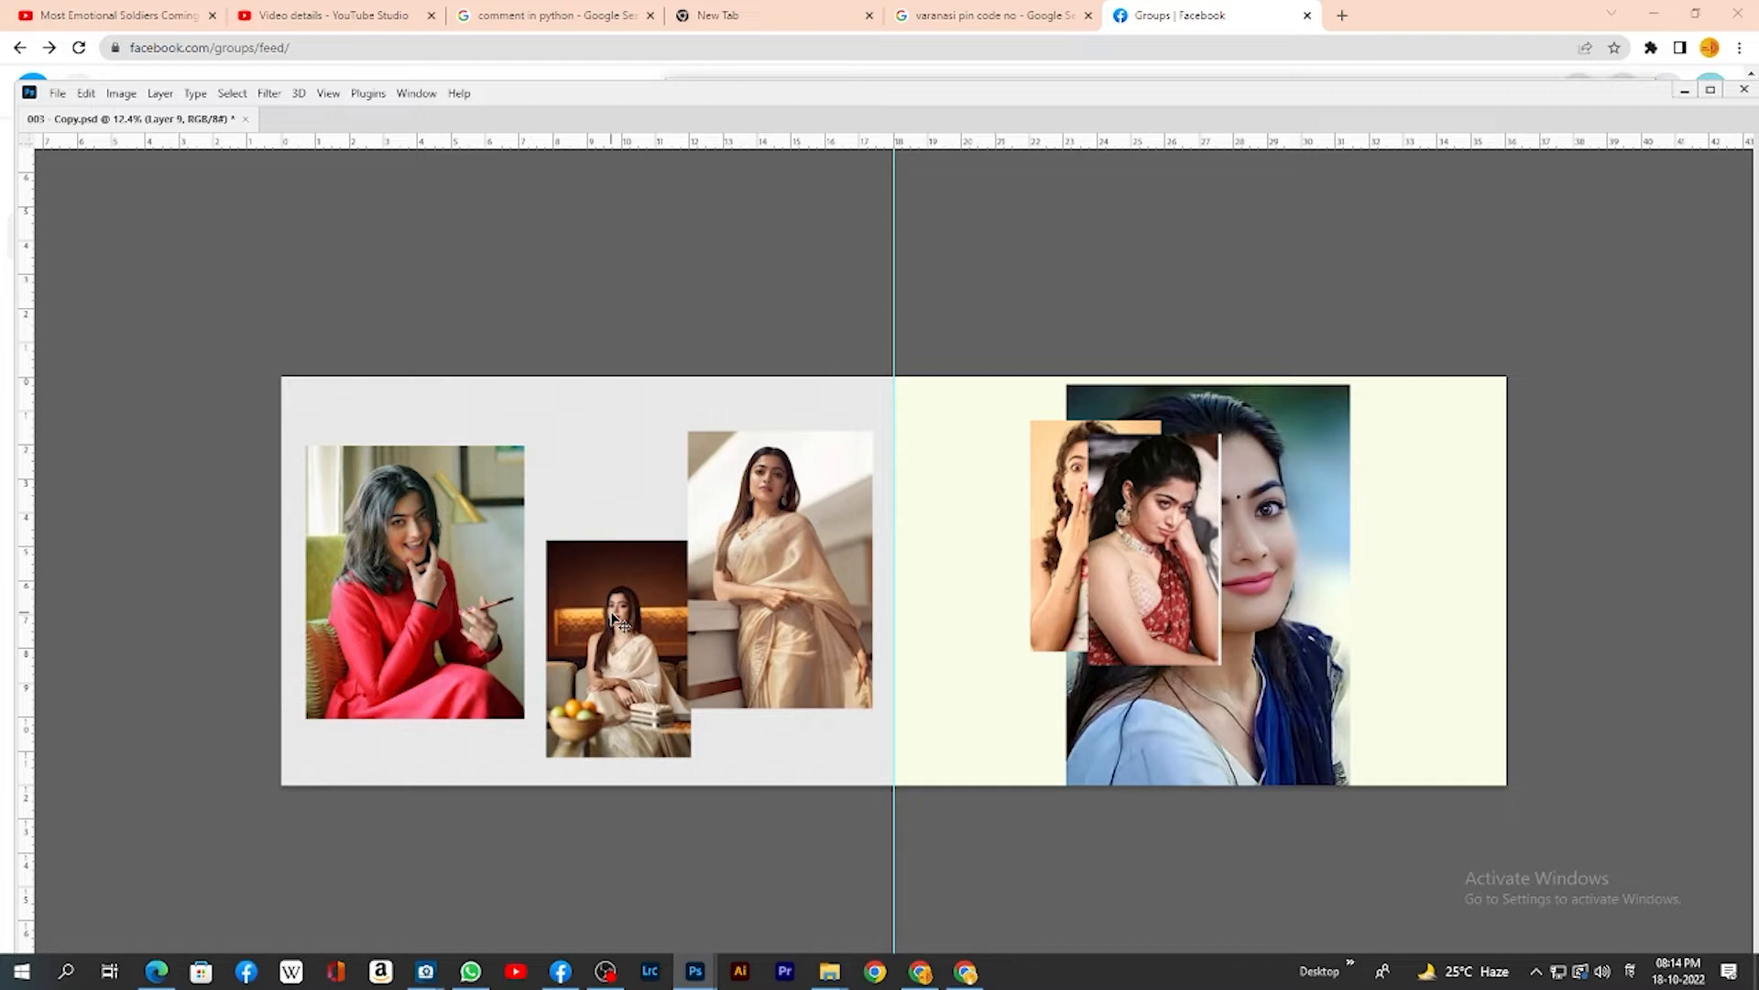
{"action": "right_click", "coordinate": [438, 579]}
{"action": "left_click", "coordinate": [471, 590]}
{"action": "left_click_drag", "start_coordinate": [456, 587], "coordinate": [463, 586]}
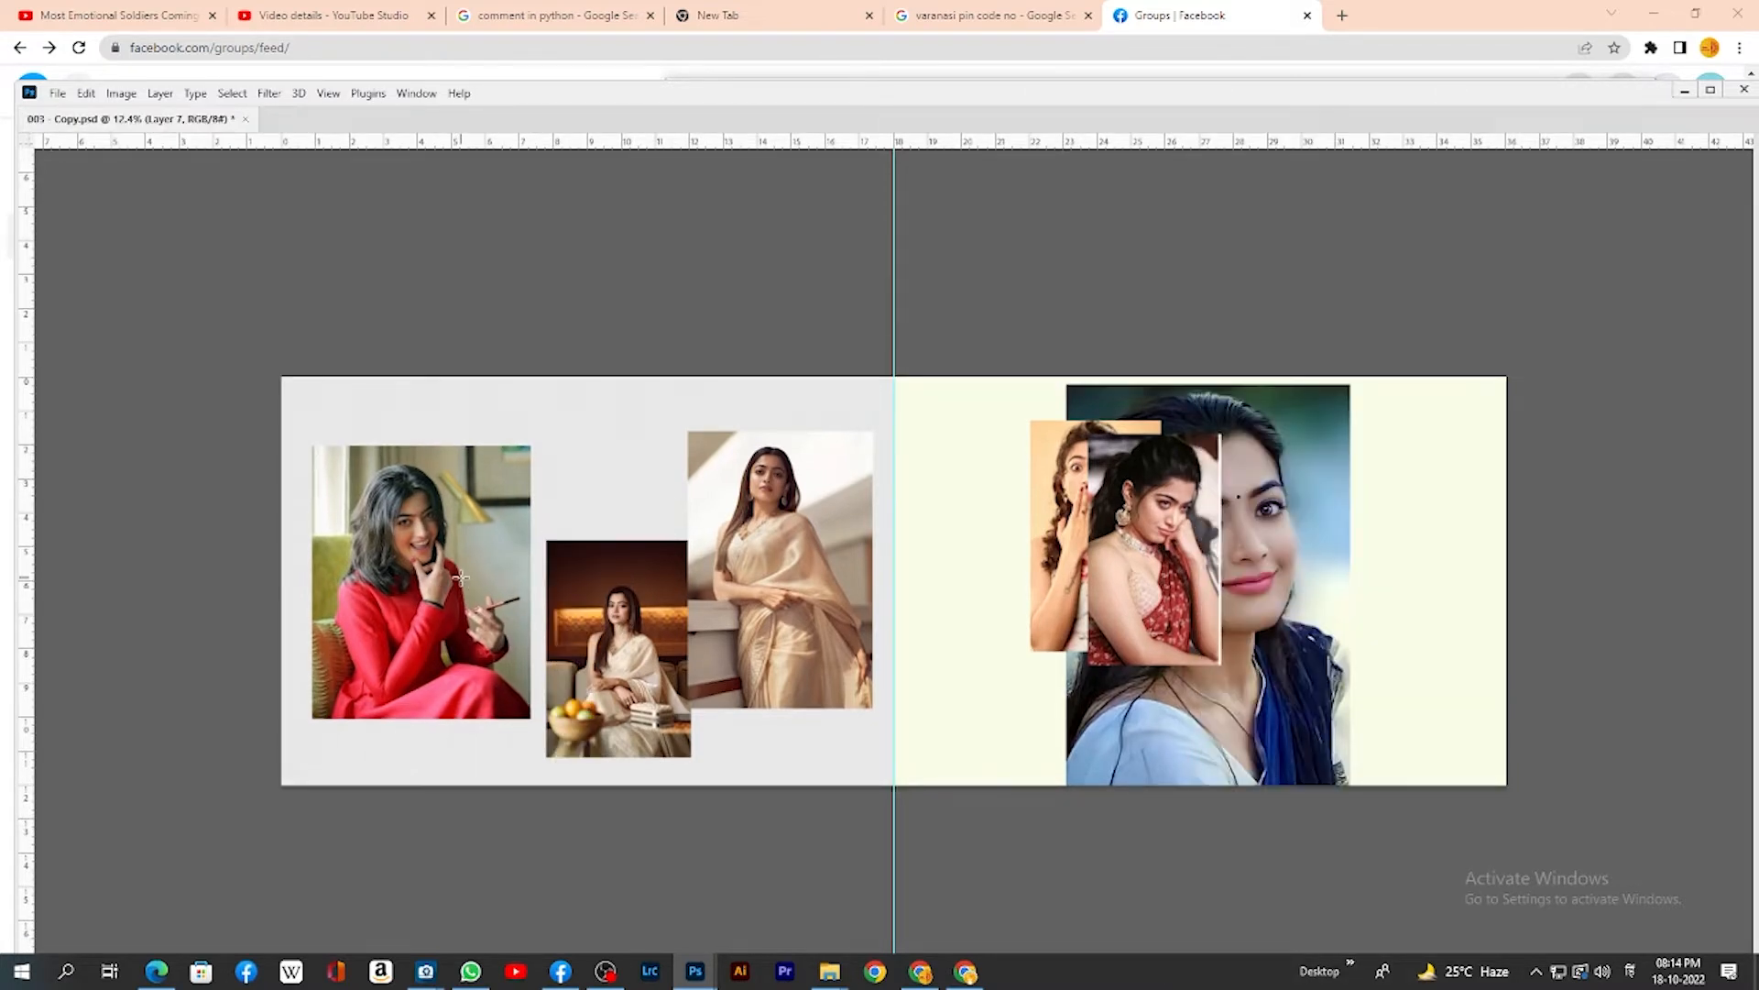
Fill a full-height strip about 5 in wide along the page's left edge with olive sampled from the red-dress photo, on a layer behind it
{"action": "left_click_drag", "start_coordinate": [284, 376], "coordinate": [447, 789]}
{"action": "key", "text": "Tab"}
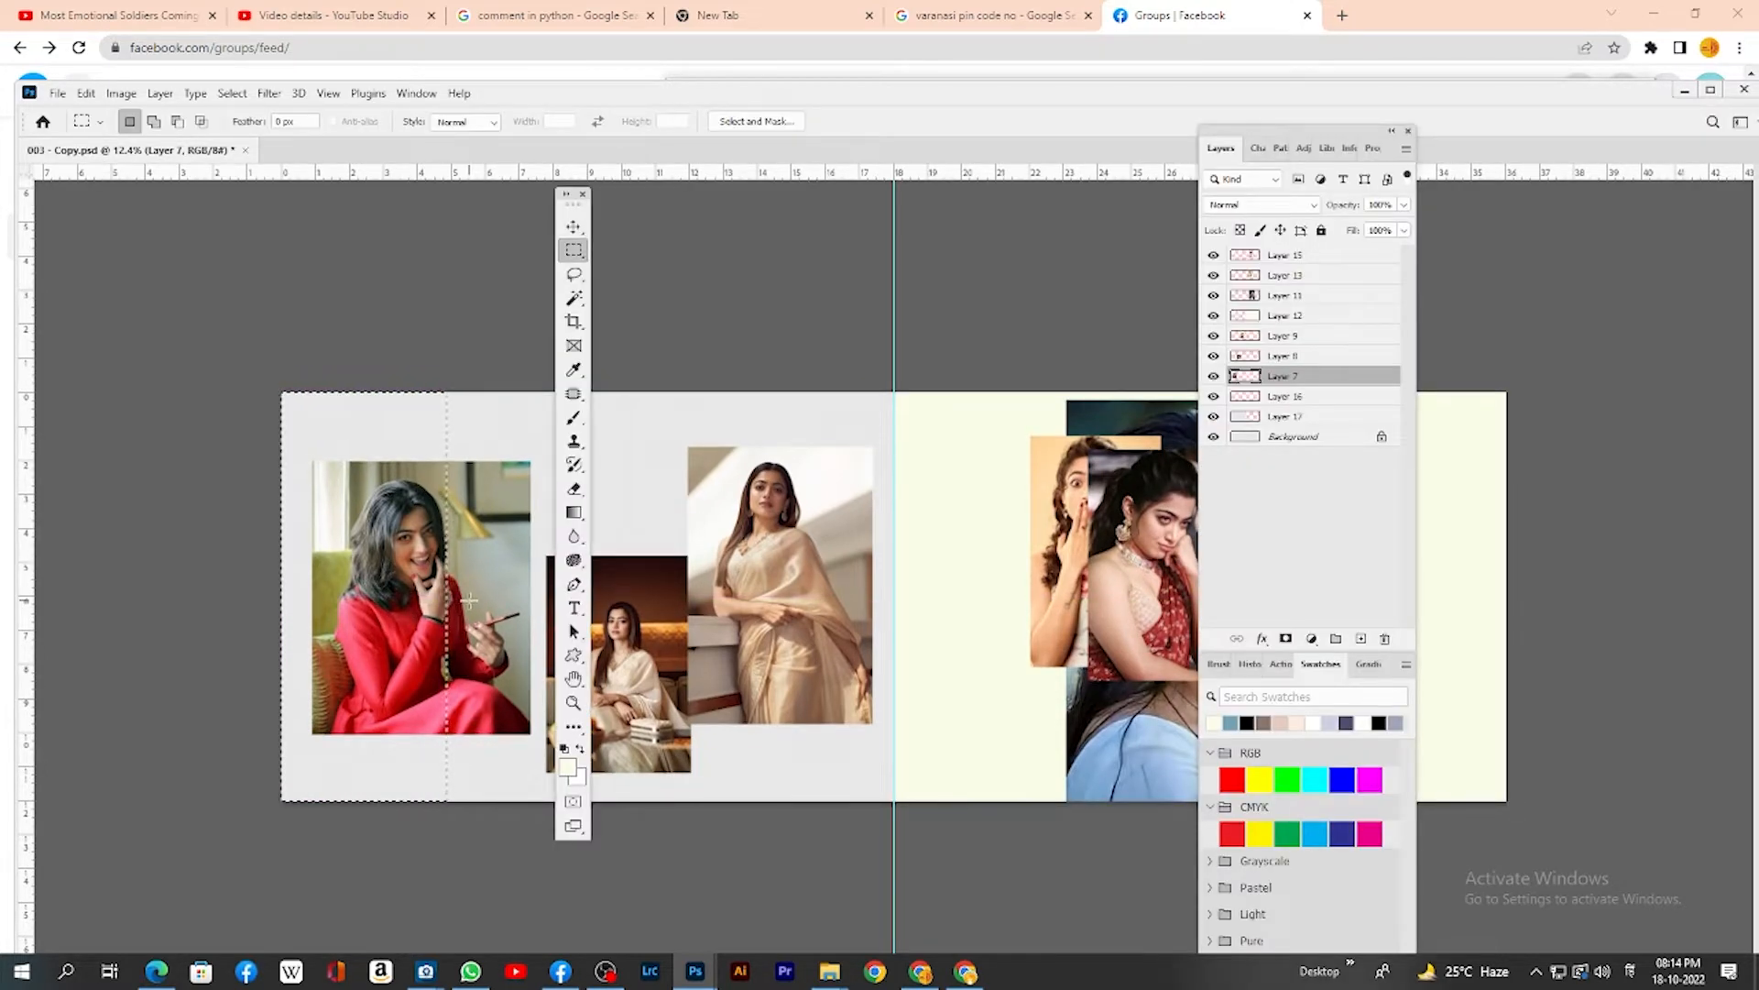
{"action": "key", "text": "v"}
{"action": "right_click", "coordinate": [471, 575]}
{"action": "left_click", "coordinate": [488, 583]}
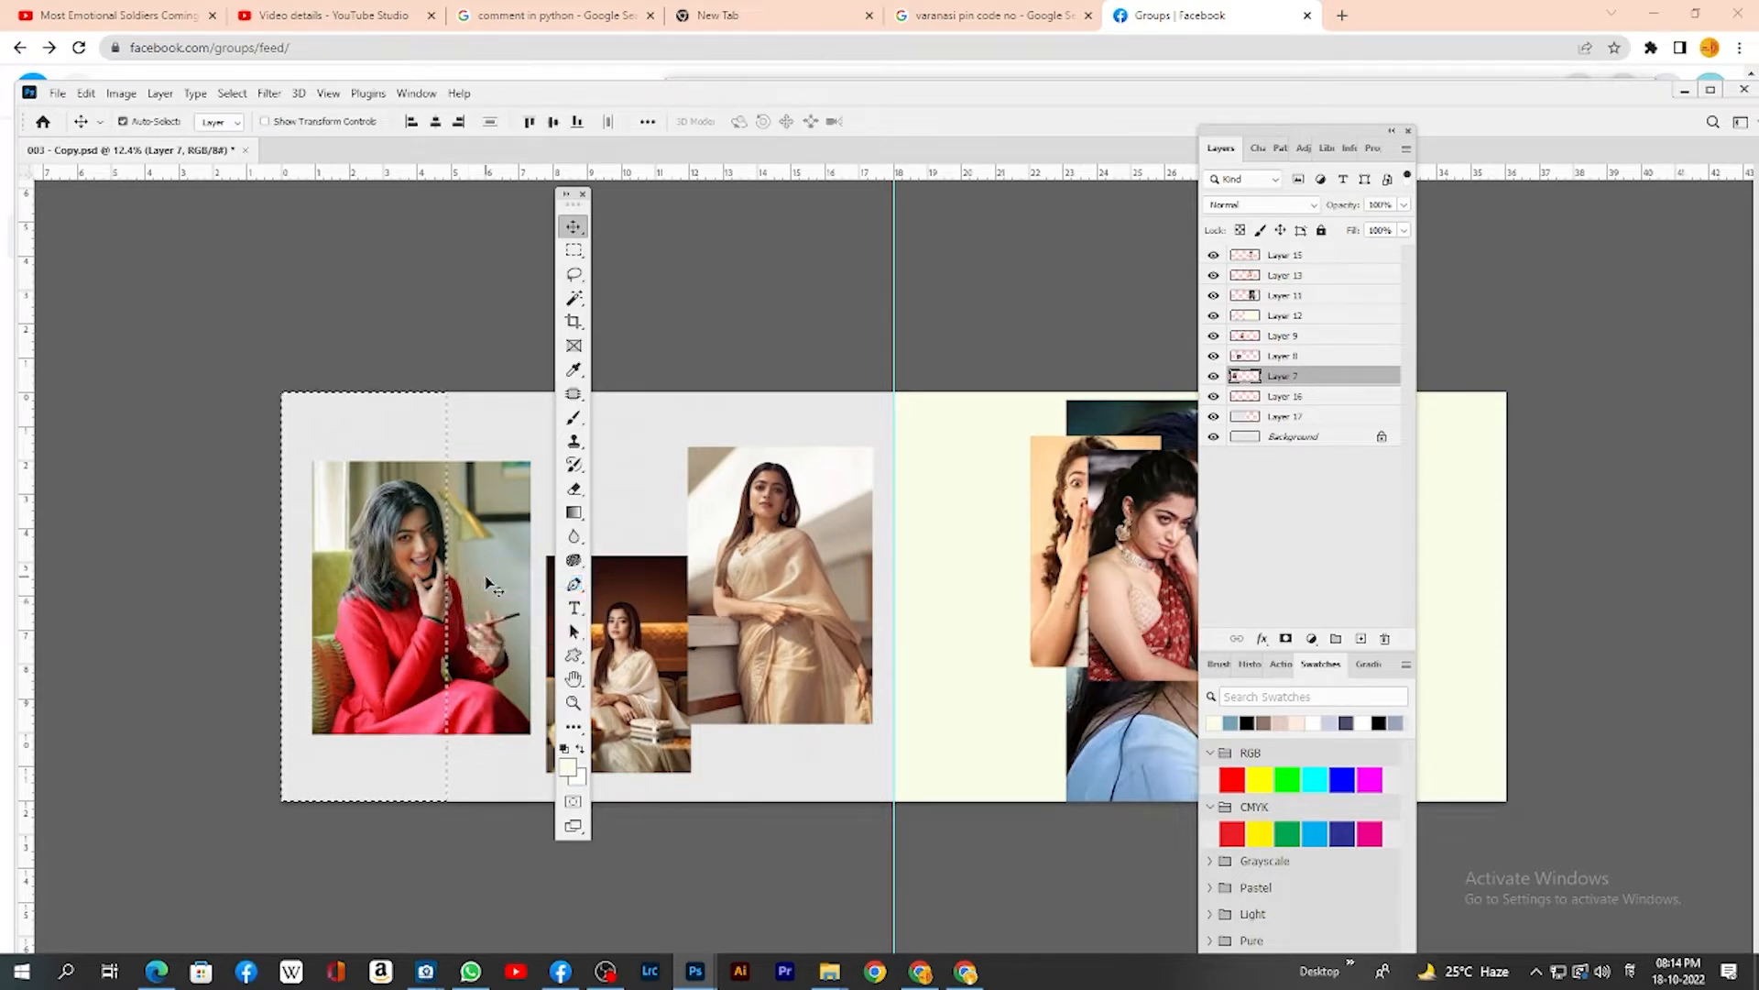
{"action": "key", "text": "i"}
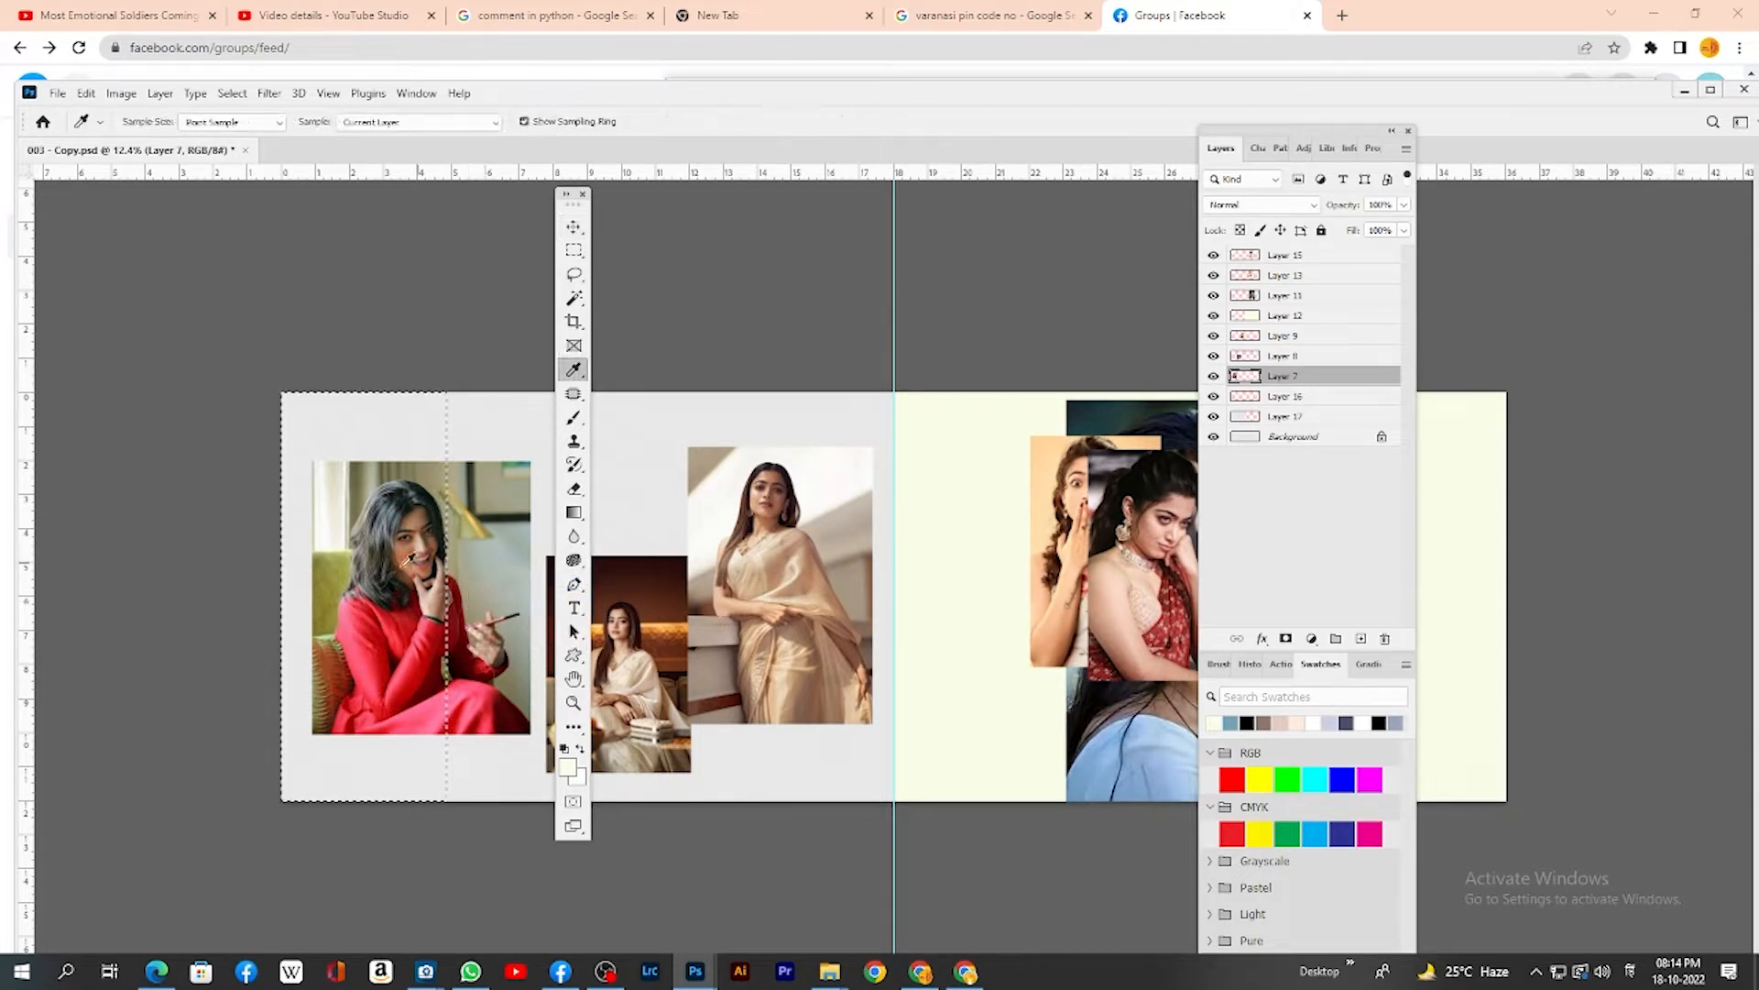
{"action": "left_click", "coordinate": [348, 569]}
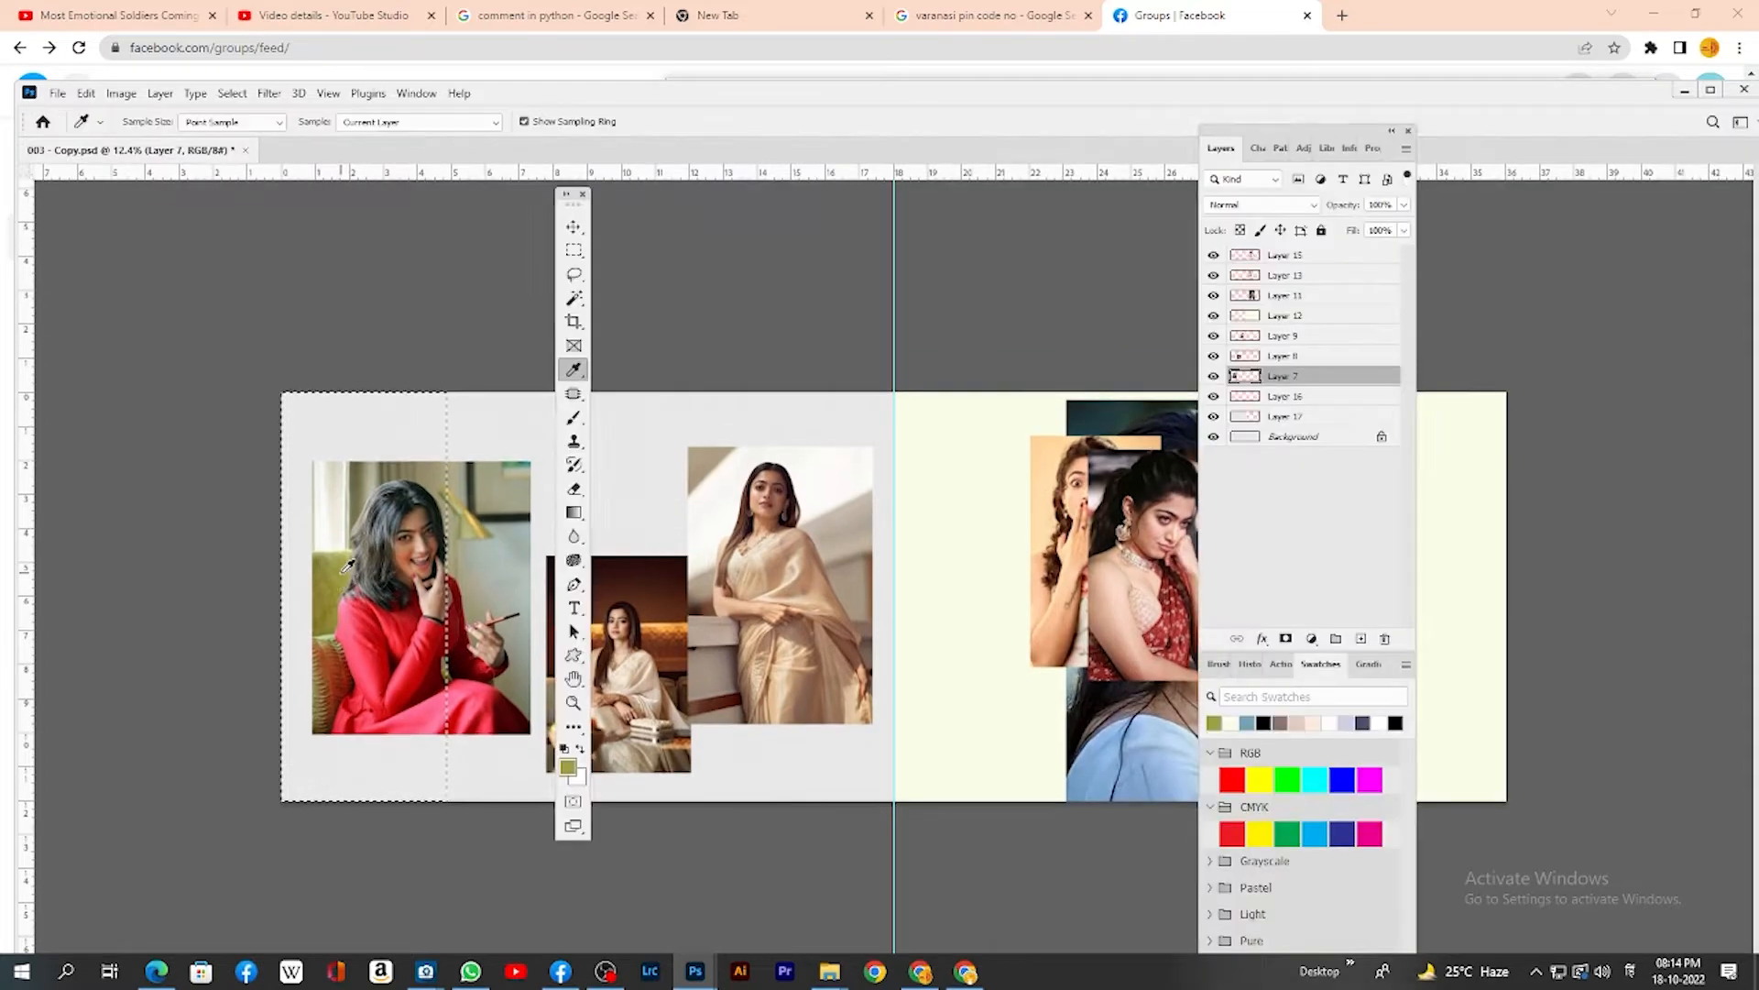
{"action": "key", "text": "ctrl+shift+alt+n"}
{"action": "key", "text": "alt+BackSpace"}
{"action": "key", "text": "ctrl+d"}
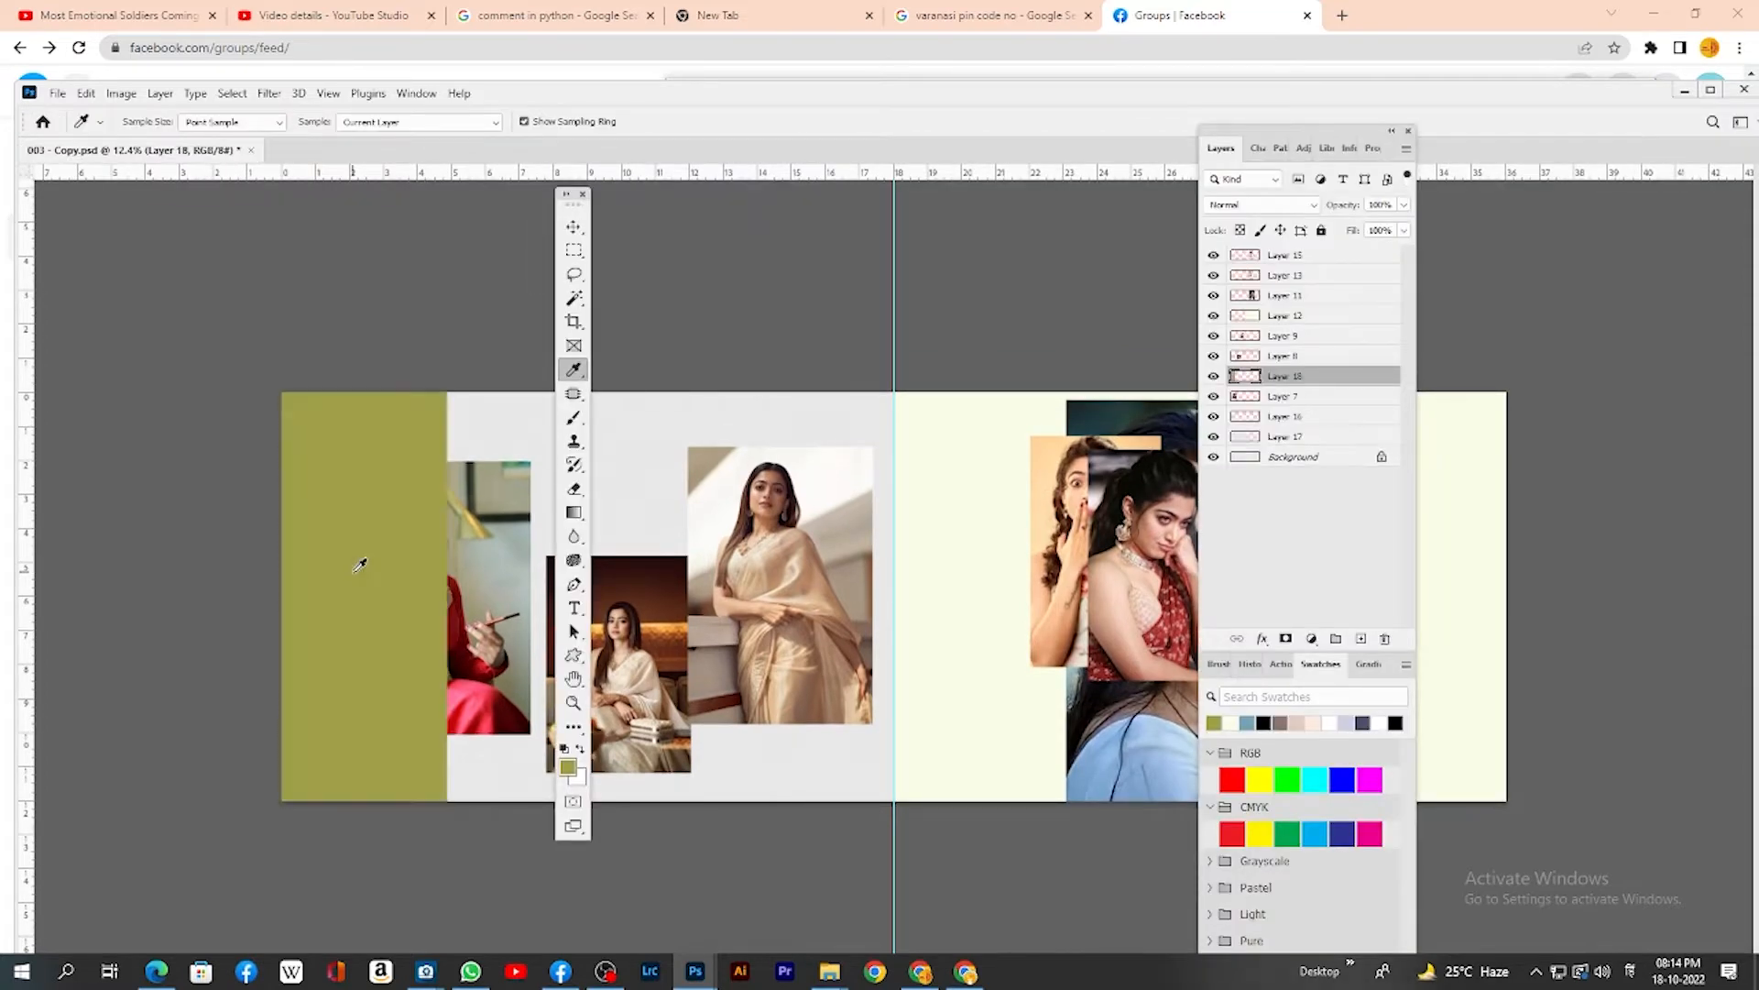
{"action": "key", "text": "ctrl+bracketleft"}
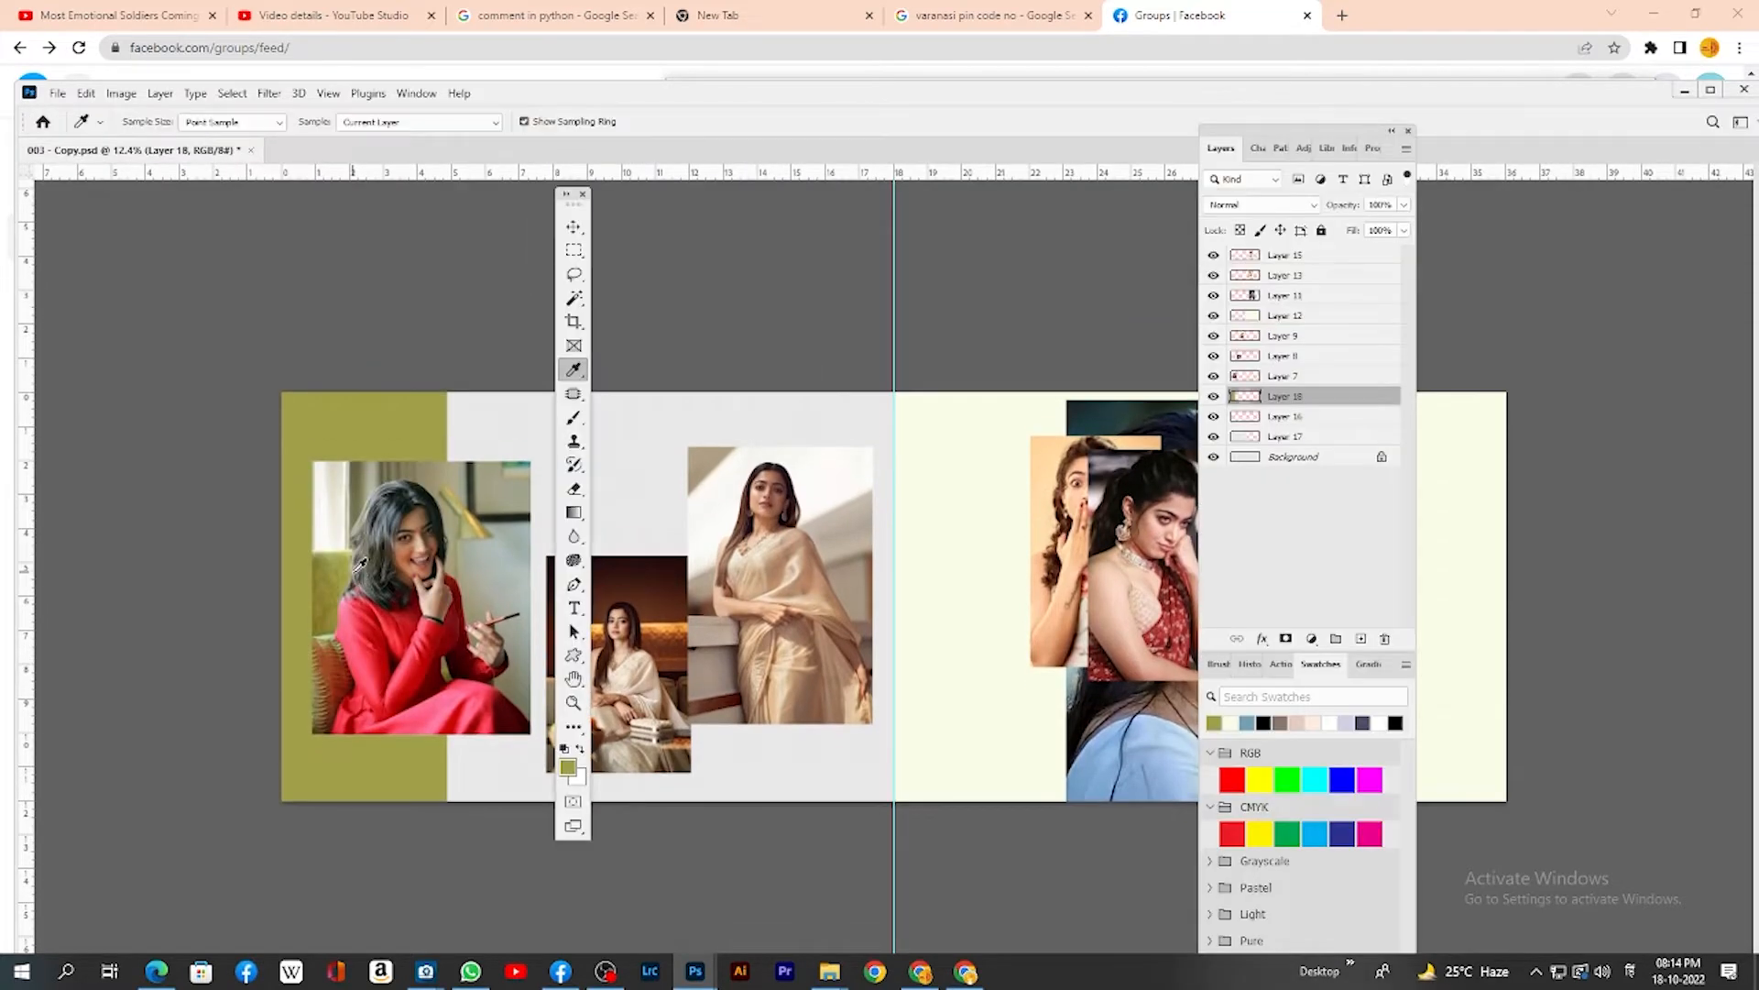
{"action": "key", "text": "Tab"}
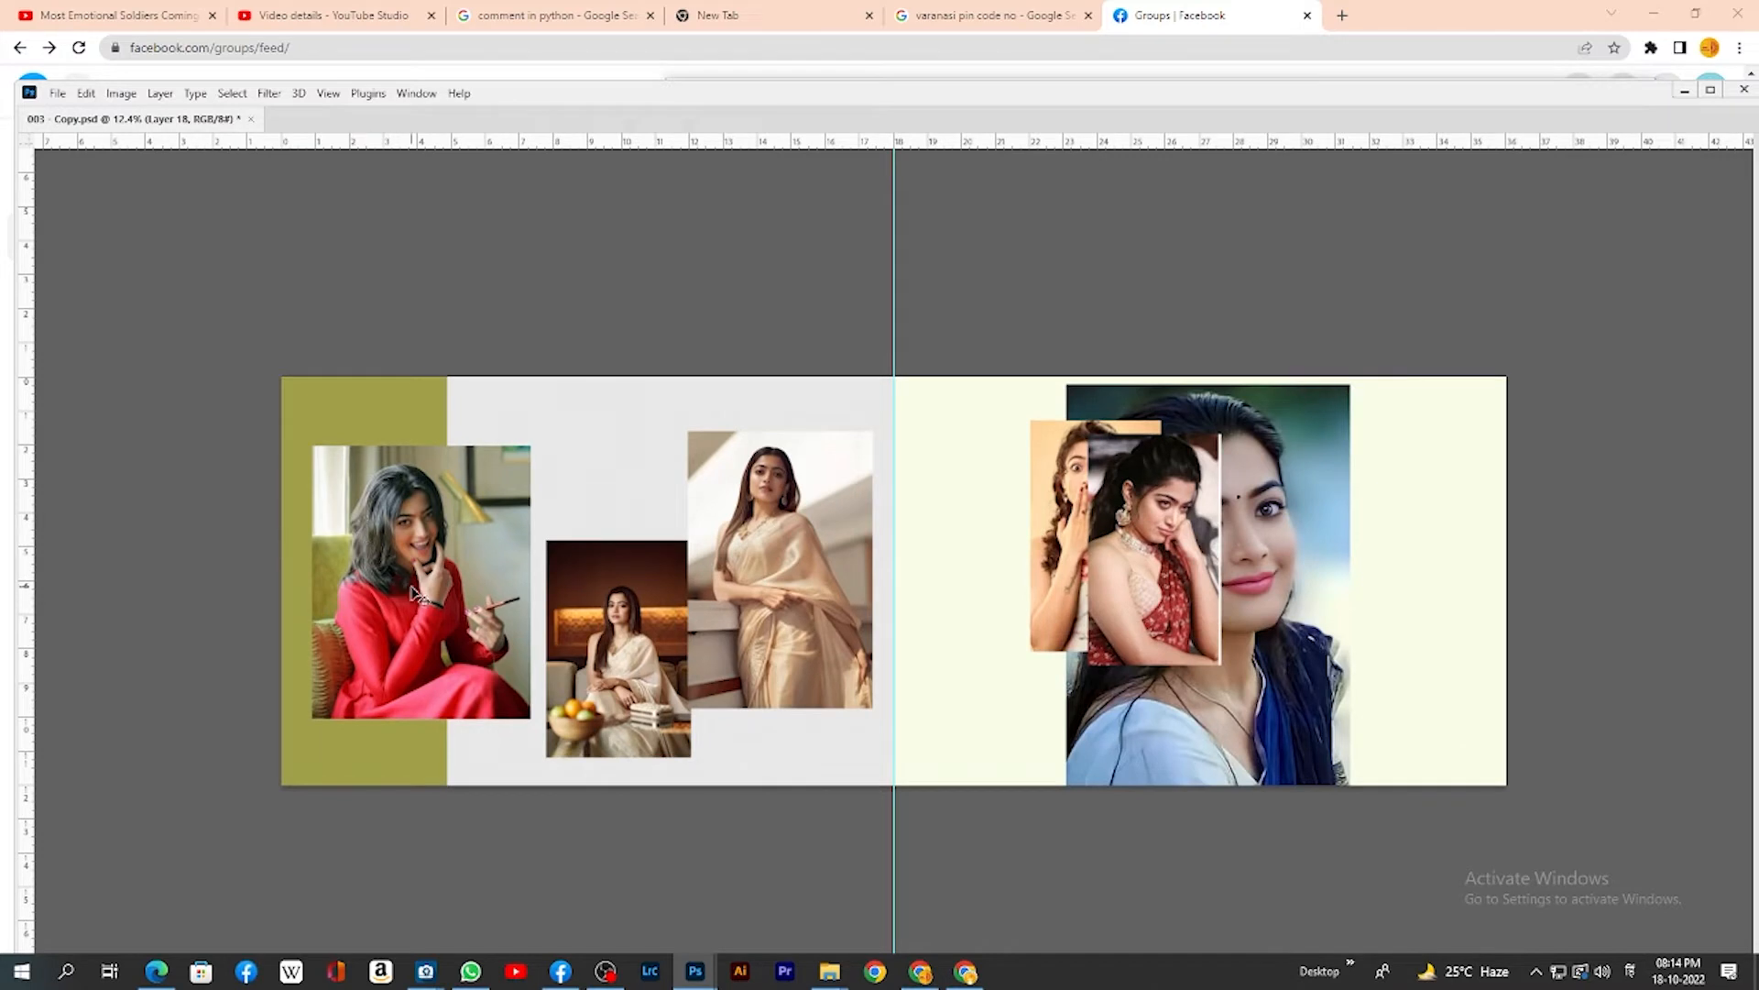
Raise the small seated-woman photo between its two neighbours and shift the beige-saree photo right against the centre guide
{"action": "right_click", "coordinate": [414, 594]}
{"action": "left_click", "coordinate": [444, 599]}
{"action": "right_click", "coordinate": [622, 621]}
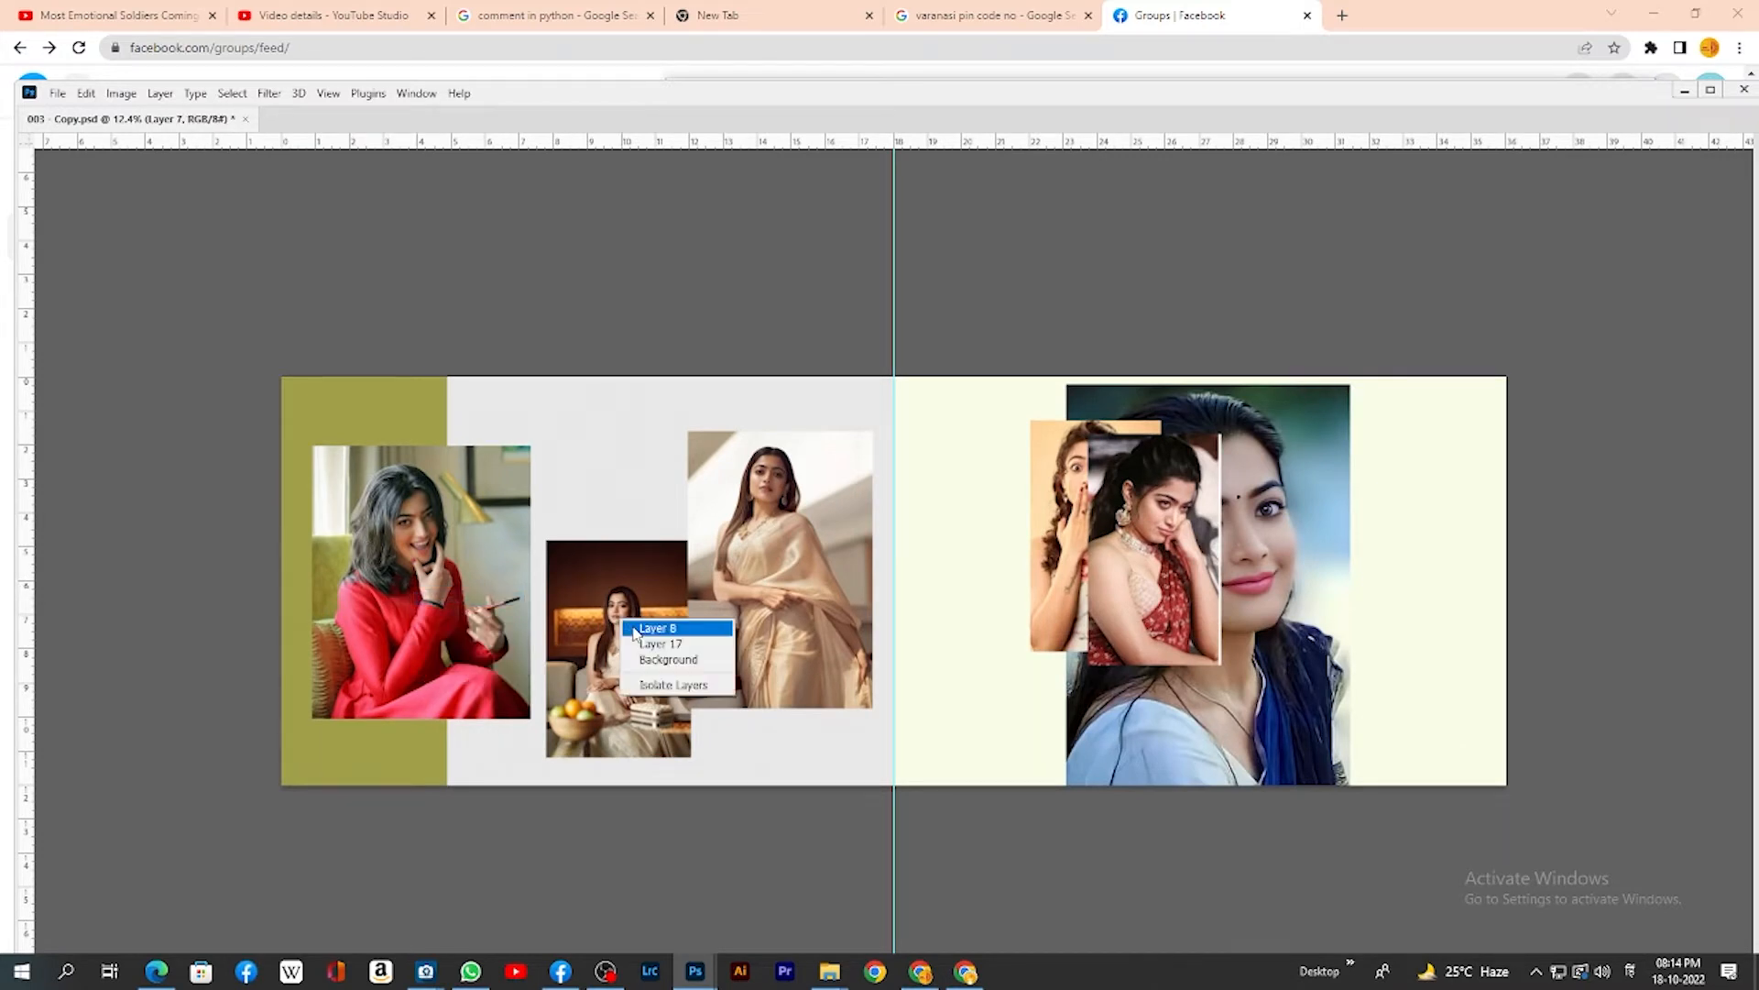
{"action": "left_click", "coordinate": [646, 627]}
{"action": "left_click_drag", "start_coordinate": [627, 619], "coordinate": [626, 559]}
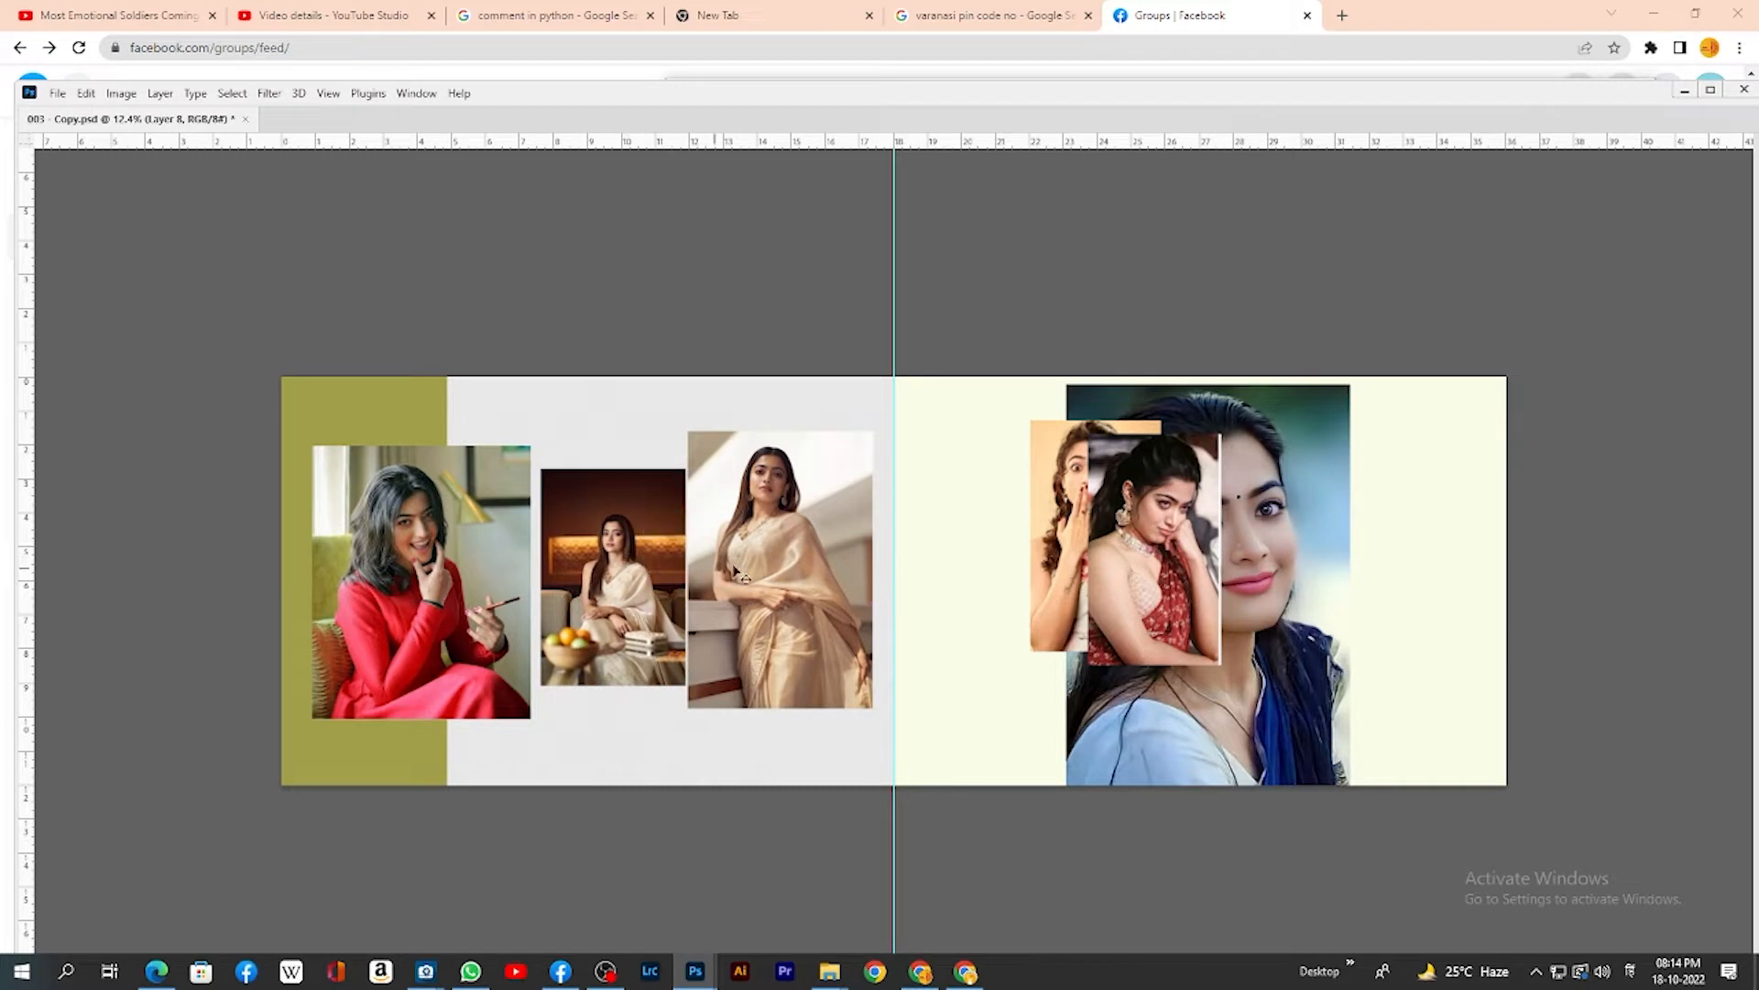
{"action": "right_click", "coordinate": [739, 567]}
{"action": "left_click", "coordinate": [747, 568]}
{"action": "left_click_drag", "start_coordinate": [766, 559], "coordinate": [805, 550]}
Lower the seated-woman photo to overlap the red-dress photo's lower corner, and bring the beige-saree photo left beside it
{"action": "right_click", "coordinate": [629, 568]}
{"action": "left_click", "coordinate": [646, 577]}
{"action": "left_click_drag", "start_coordinate": [663, 591], "coordinate": [601, 670]}
{"action": "right_click", "coordinate": [802, 548]}
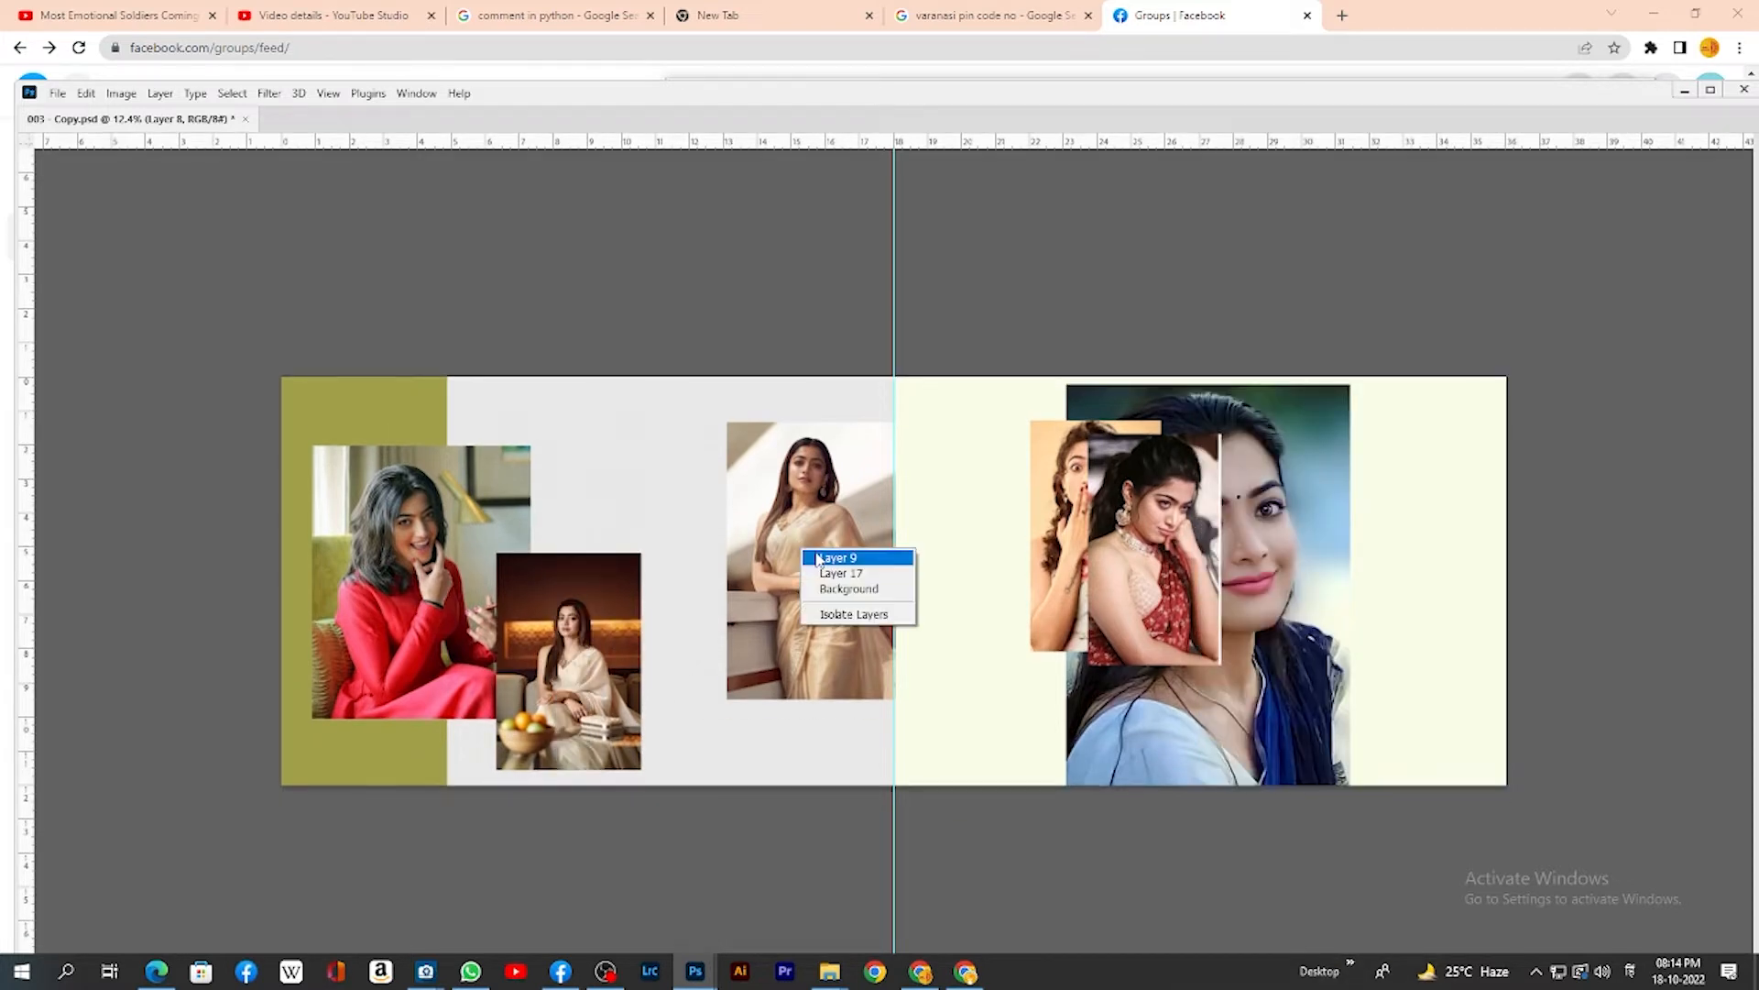
{"action": "left_click", "coordinate": [818, 558]}
{"action": "left_click_drag", "start_coordinate": [818, 558], "coordinate": [729, 563]}
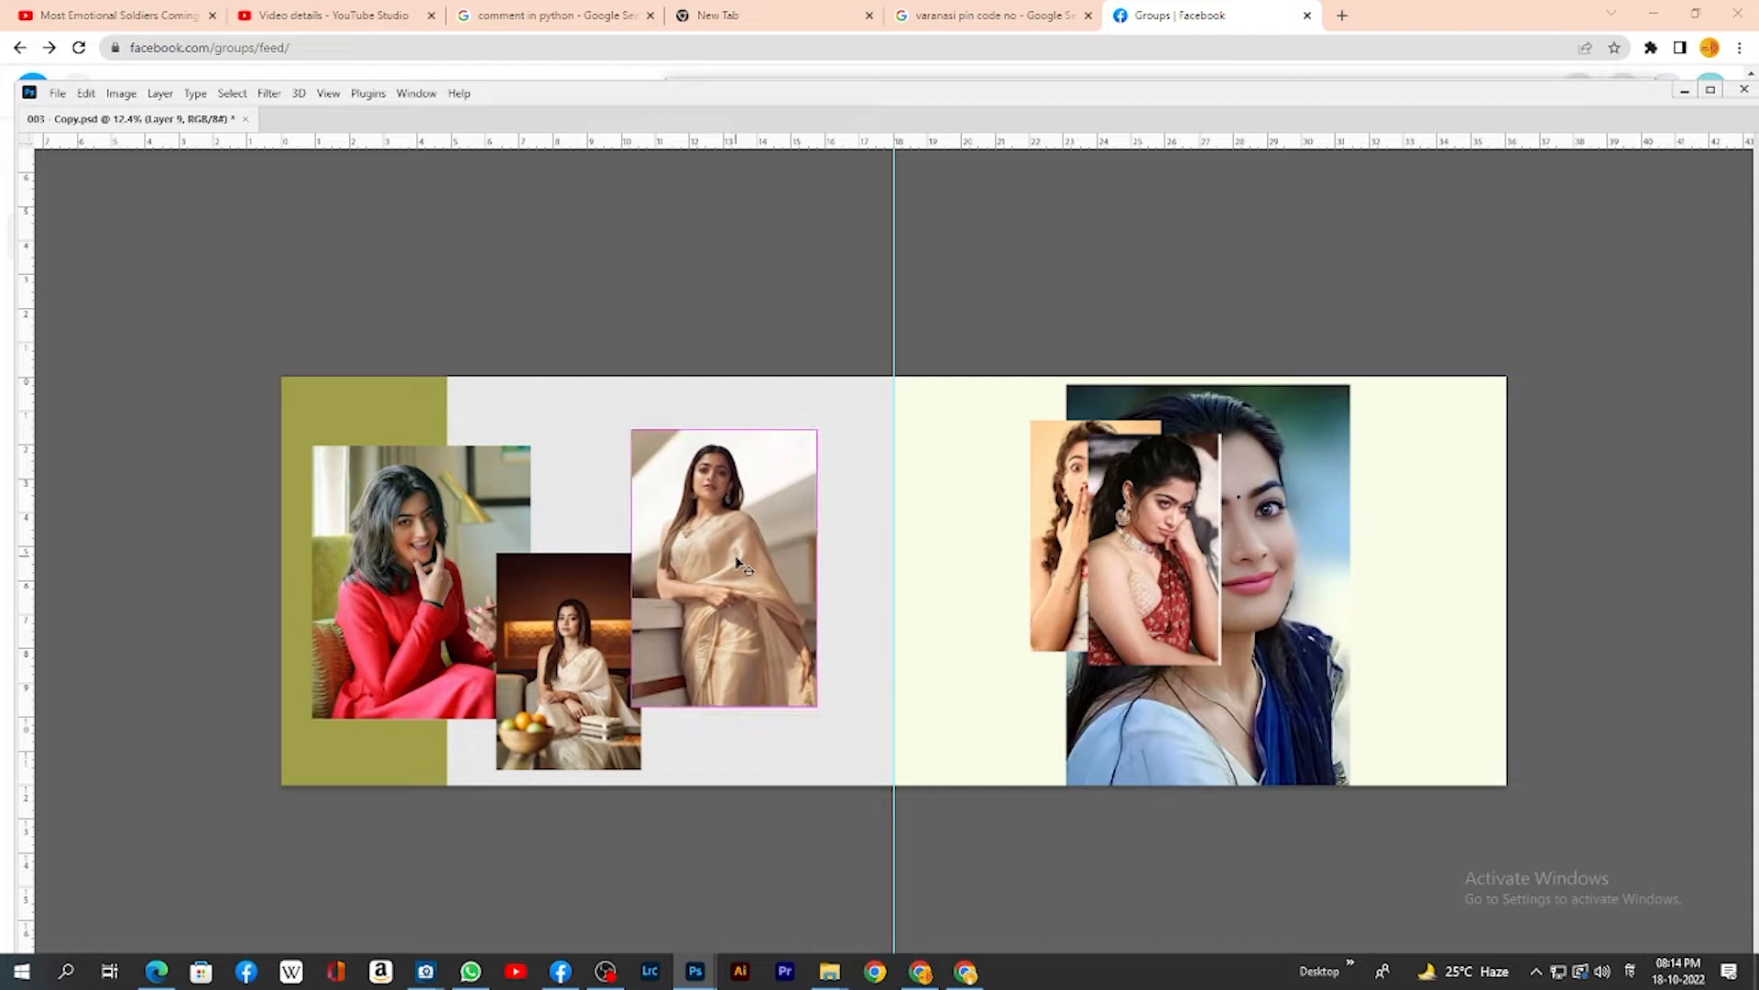
Send the beige-saree photo behind the seated-woman photo and enlarge it to span the full page height against the centre guide
{"action": "key", "text": "ctrl+bracketleft"}
{"action": "key", "text": "ctrl+t"}
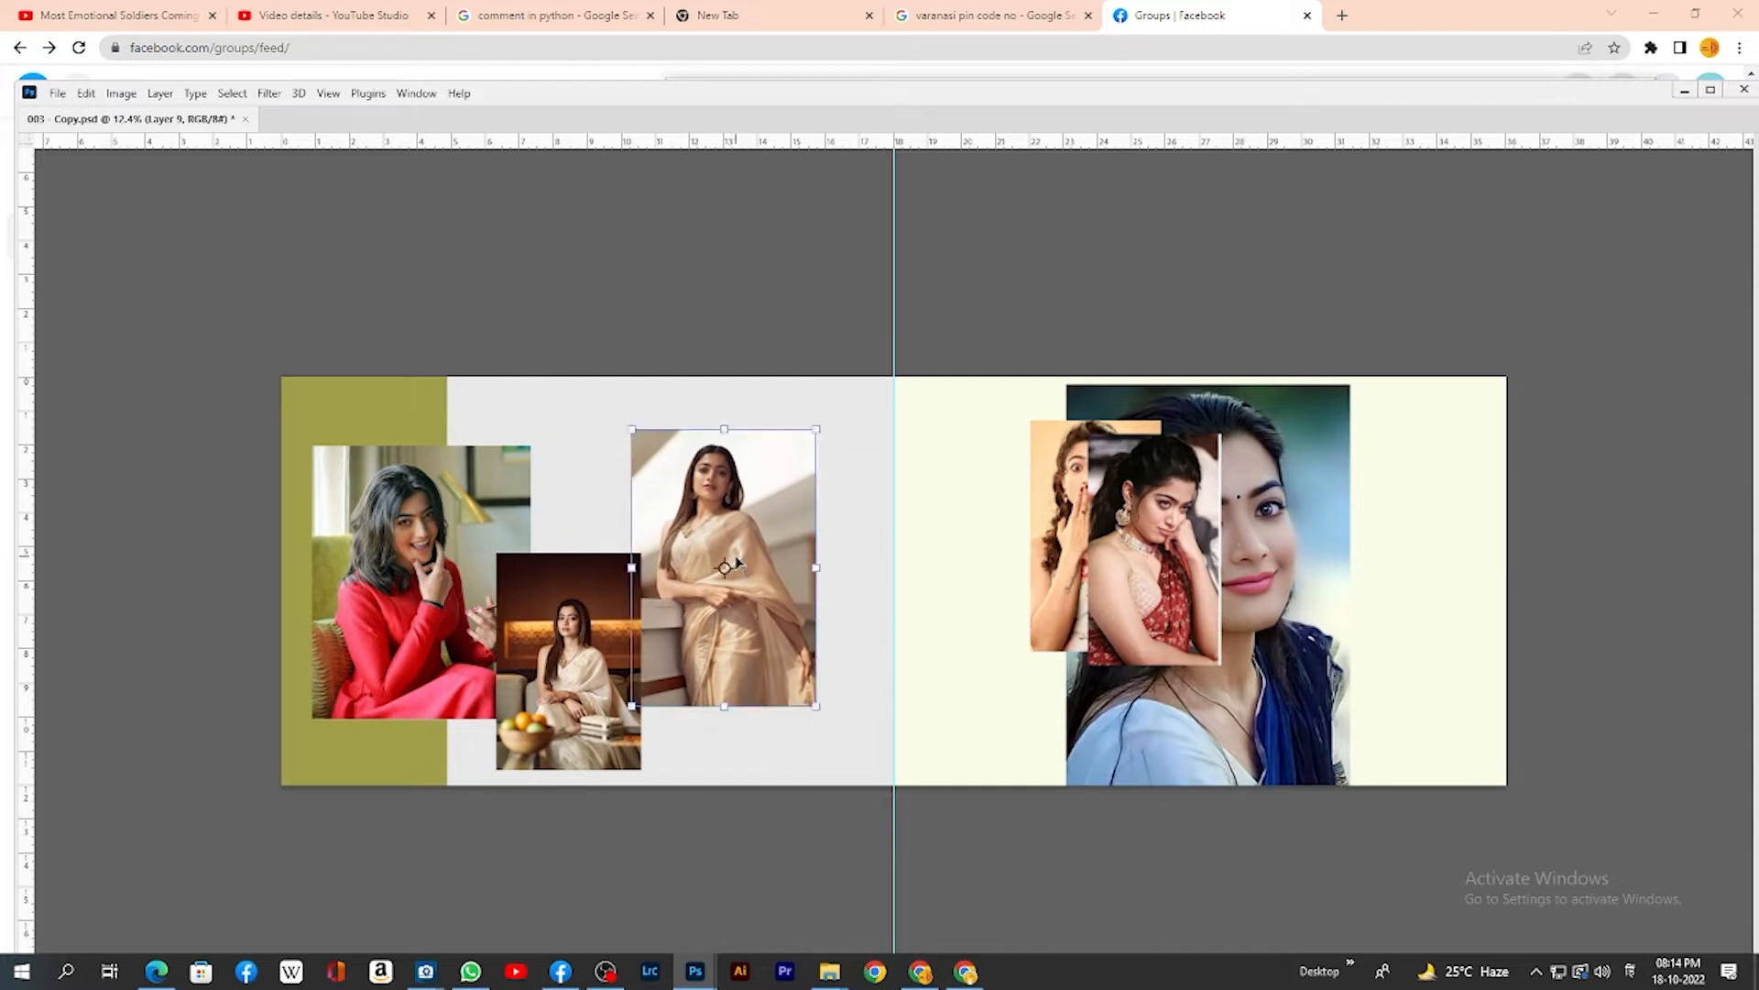
{"action": "left_click_drag", "start_coordinate": [819, 428], "coordinate": [895, 310]}
{"action": "left_click_drag", "start_coordinate": [837, 459], "coordinate": [843, 485]}
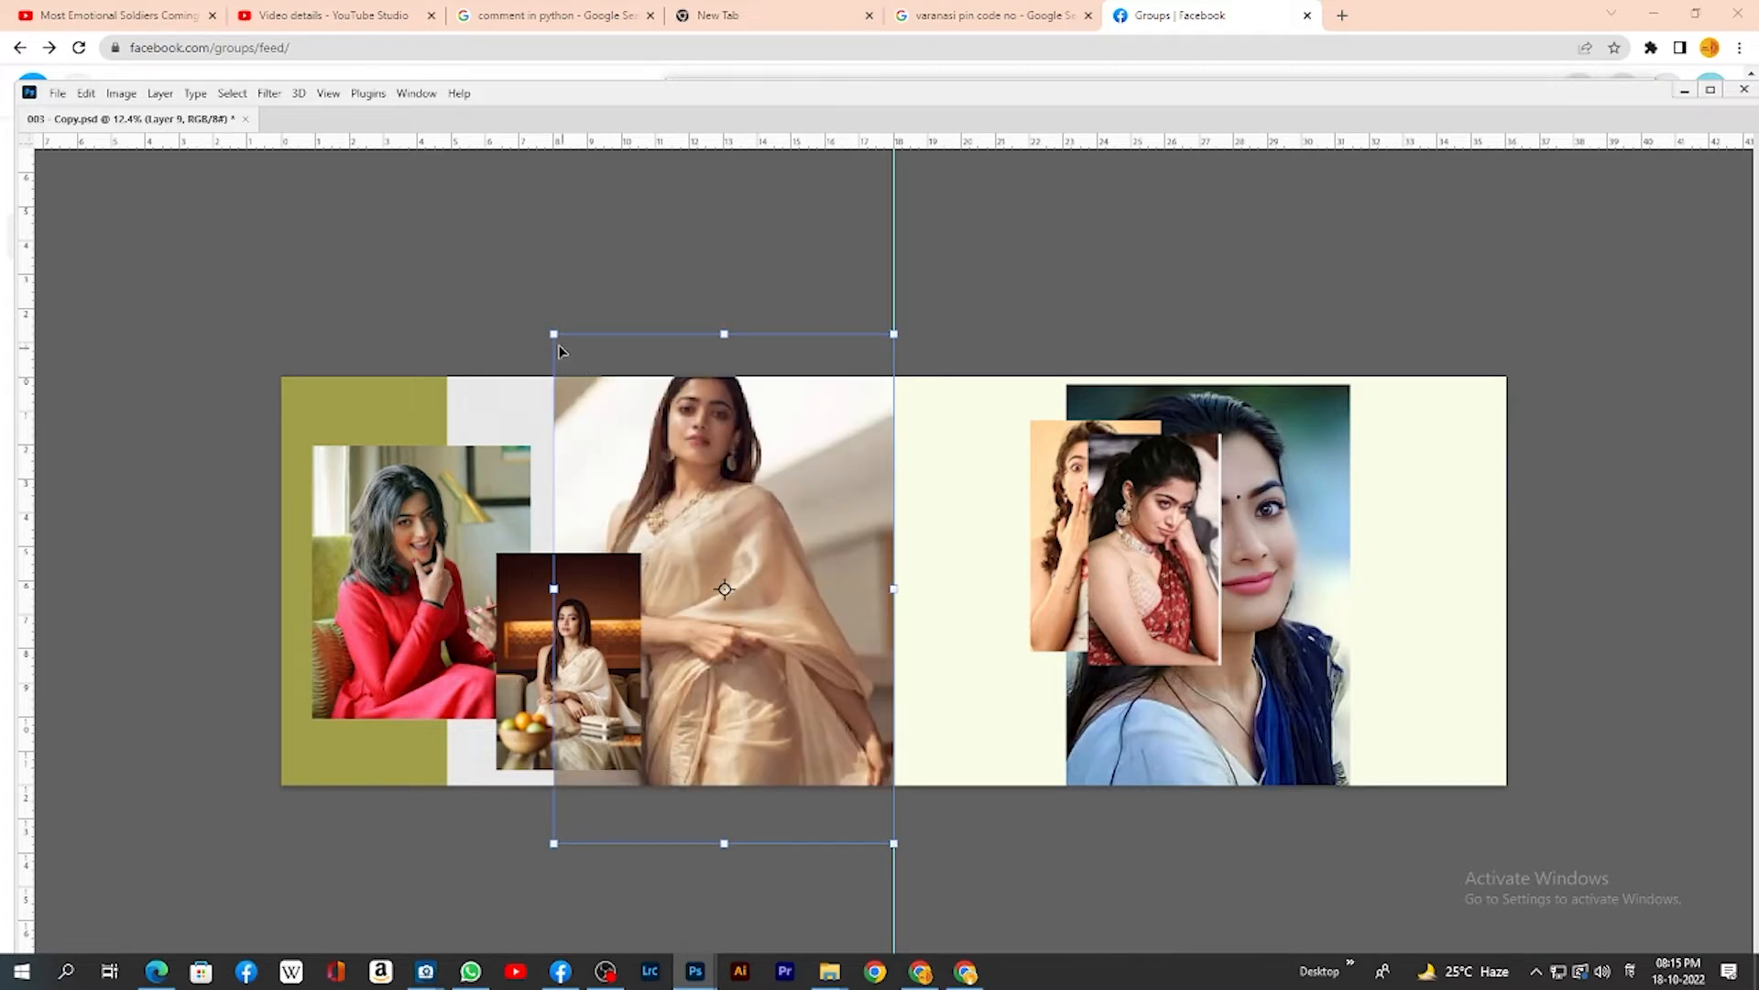
{"action": "left_click_drag", "start_coordinate": [553, 333], "coordinate": [567, 354]}
{"action": "key", "text": "Return"}
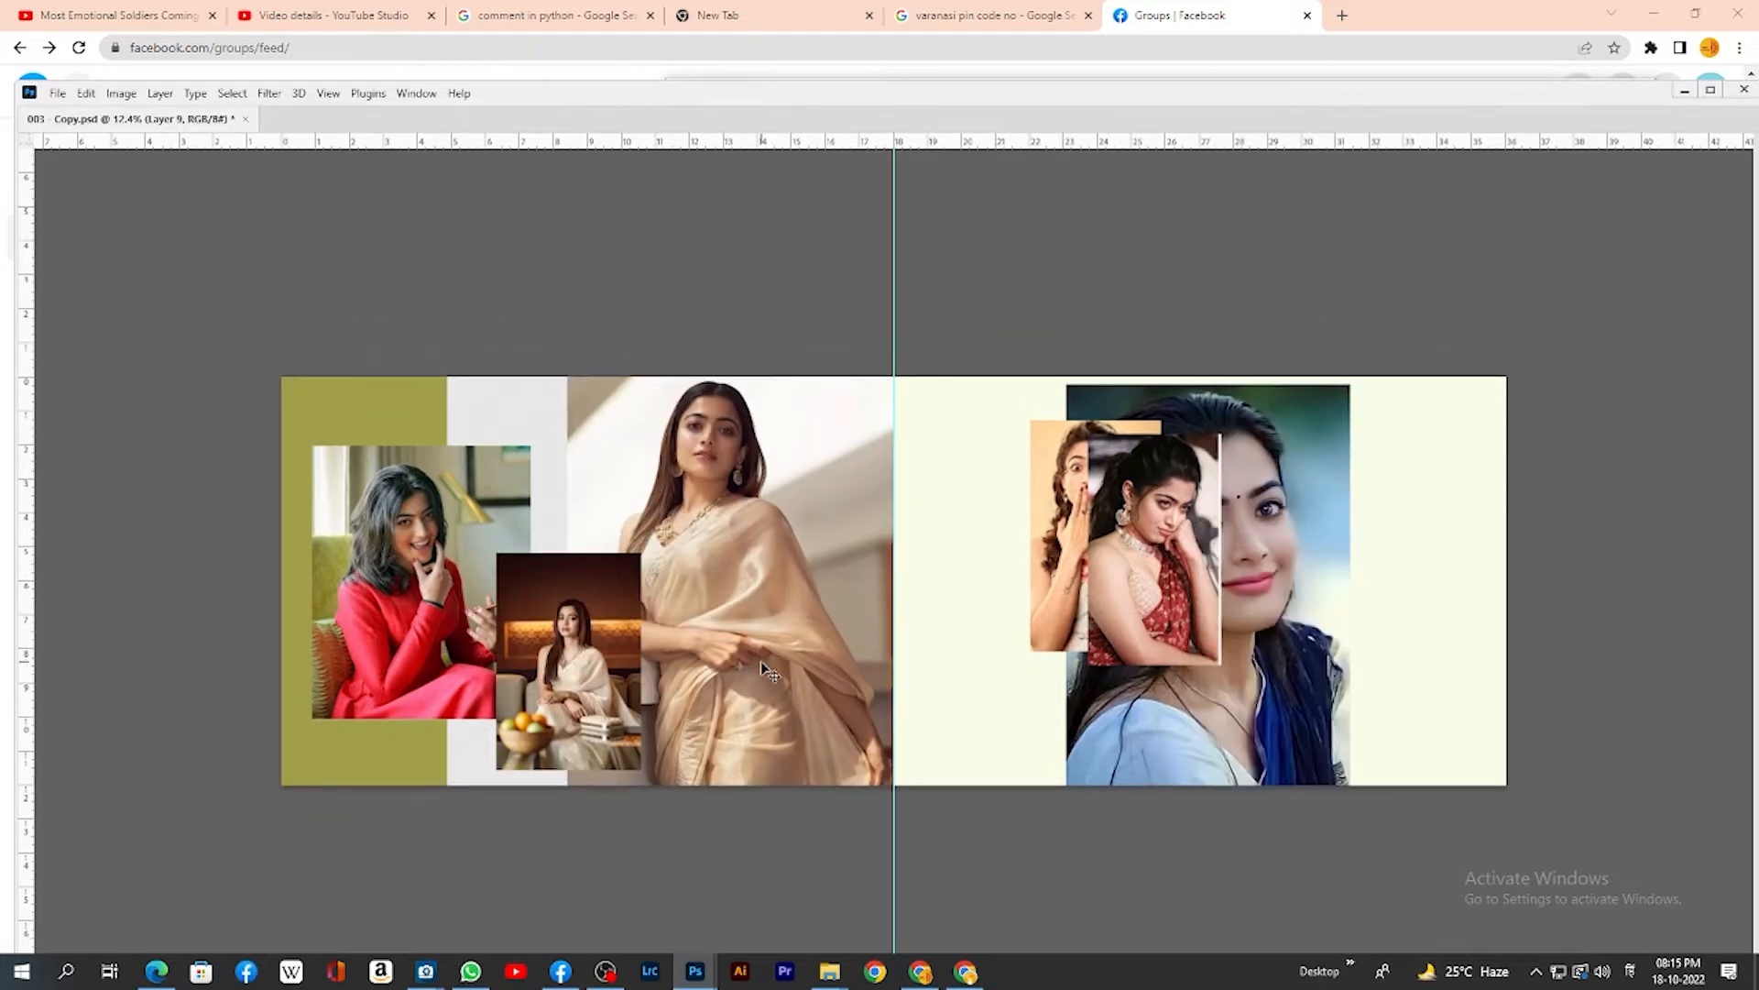
Enlarge the beige-saree photo further until it reaches the olive strip, and send it behind the red-dress photo
{"action": "left_click", "coordinate": [754, 600]}
{"action": "key", "text": "ctrl+t"}
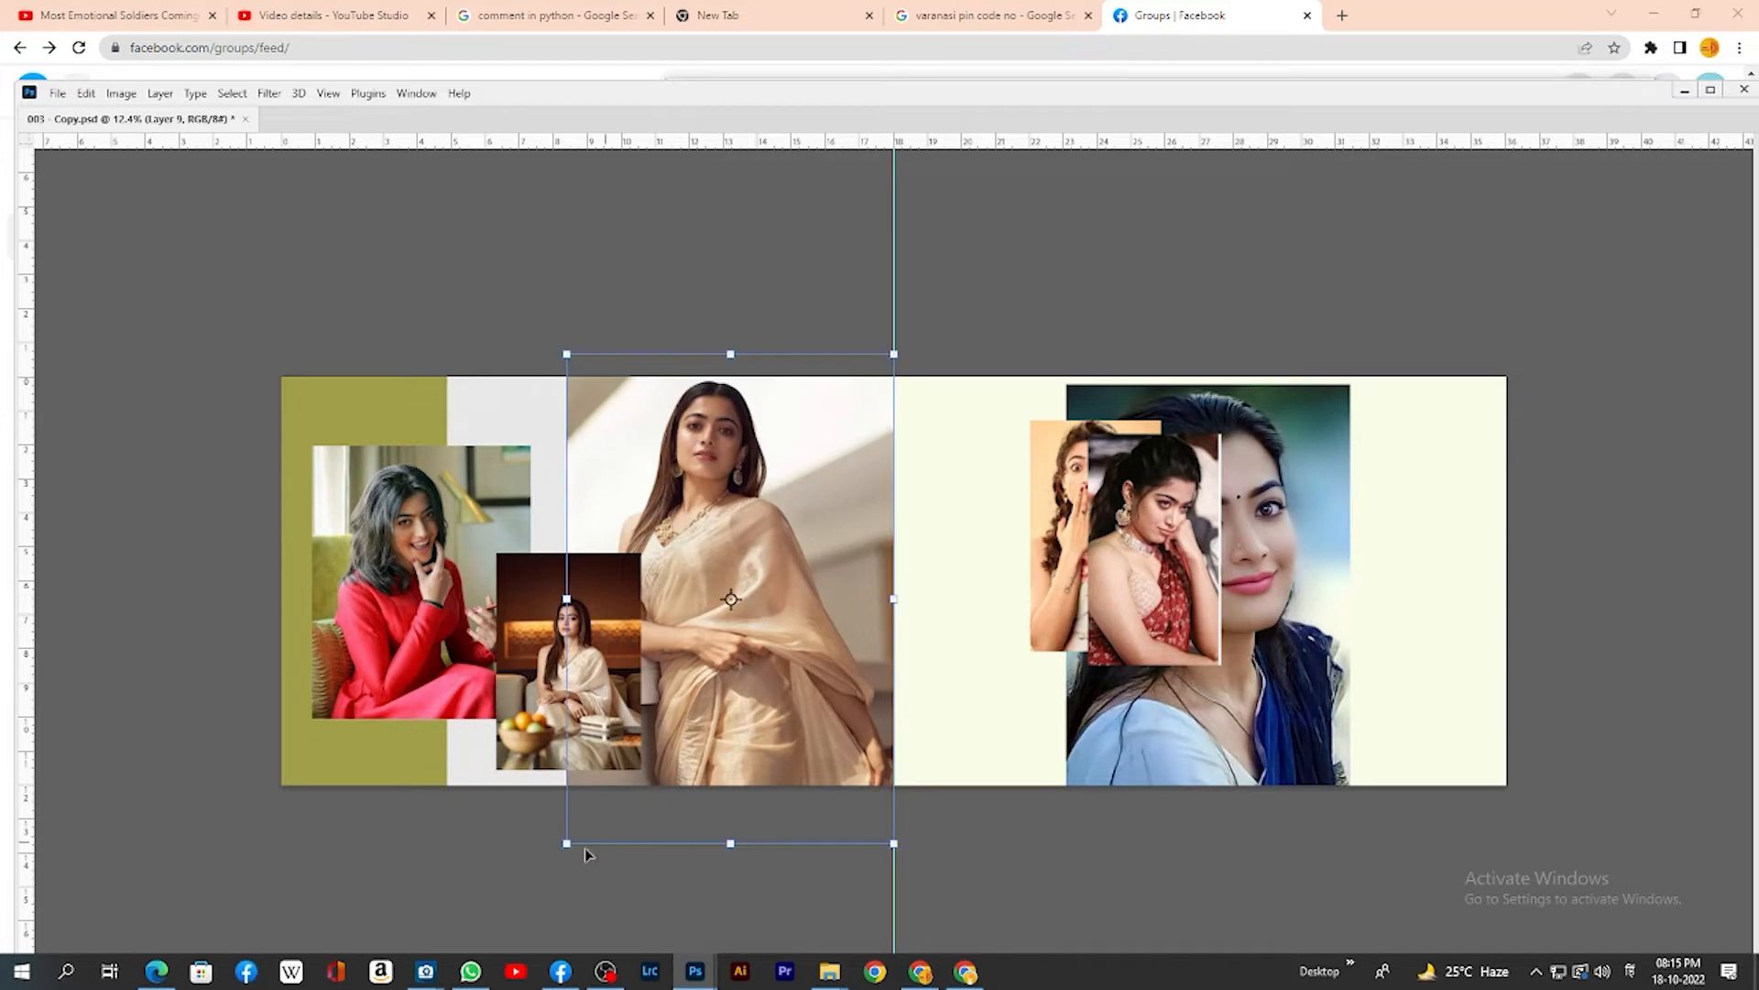
{"action": "left_click_drag", "start_coordinate": [564, 847], "coordinate": [417, 978]}
{"action": "key", "text": "Return"}
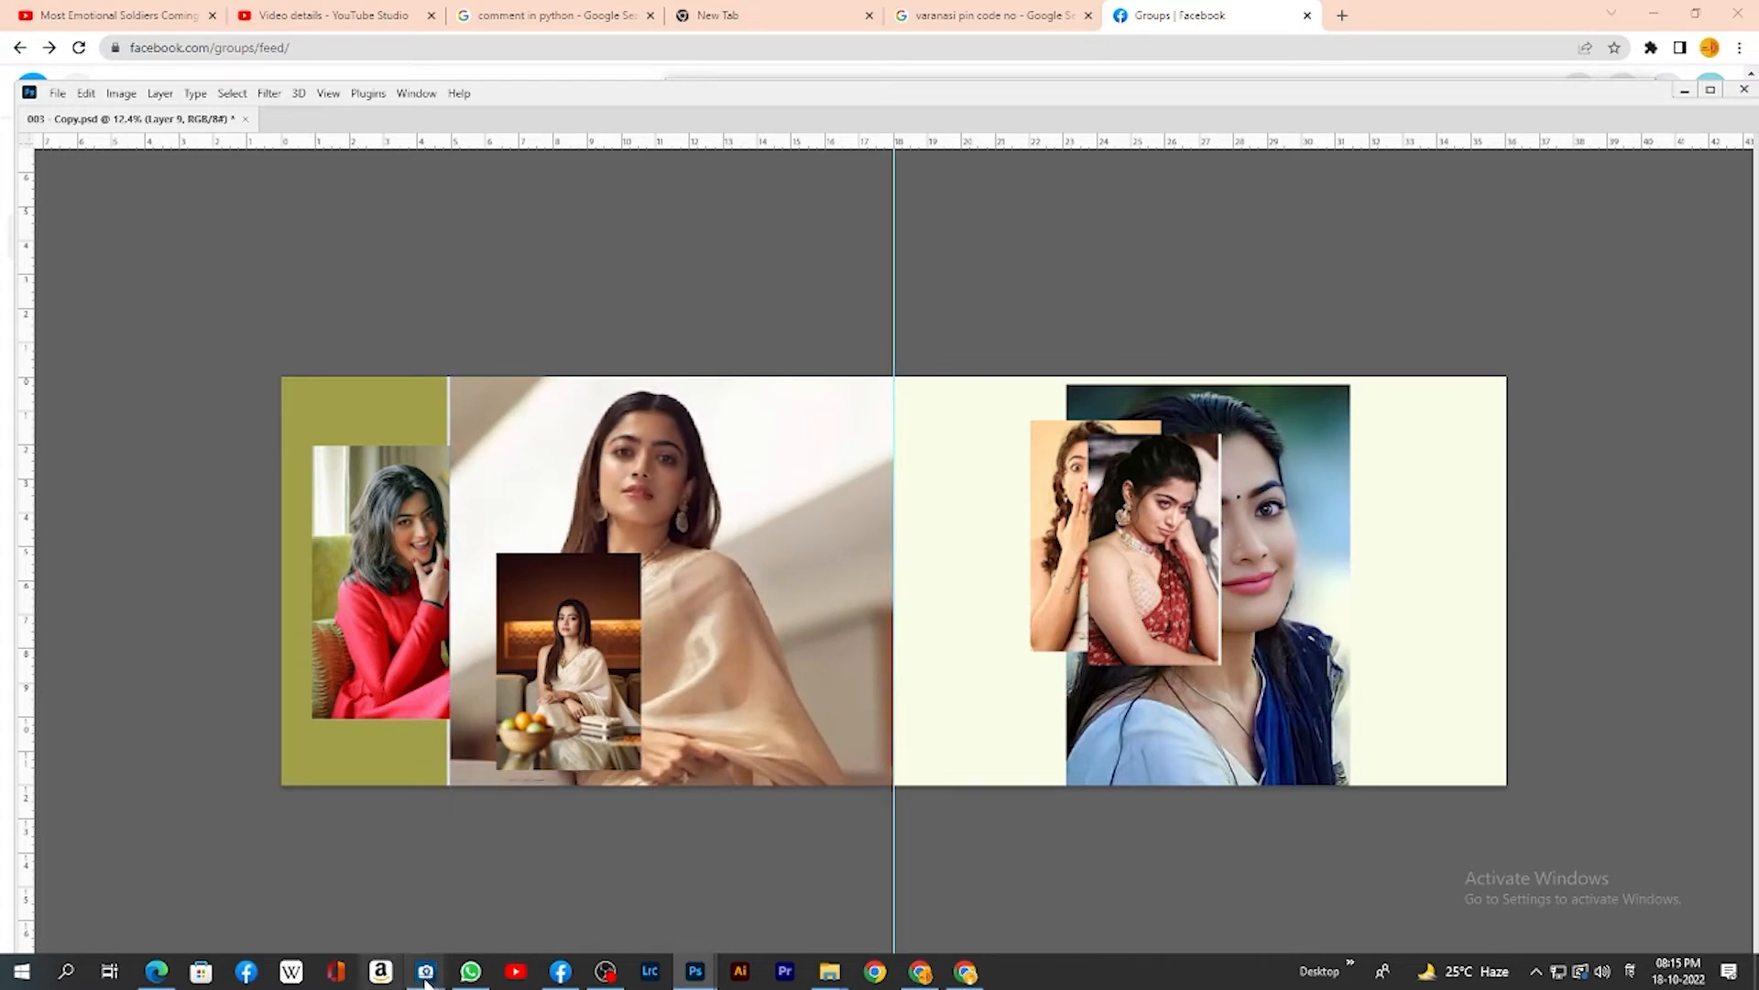
{"action": "key", "text": "ctrl+["}
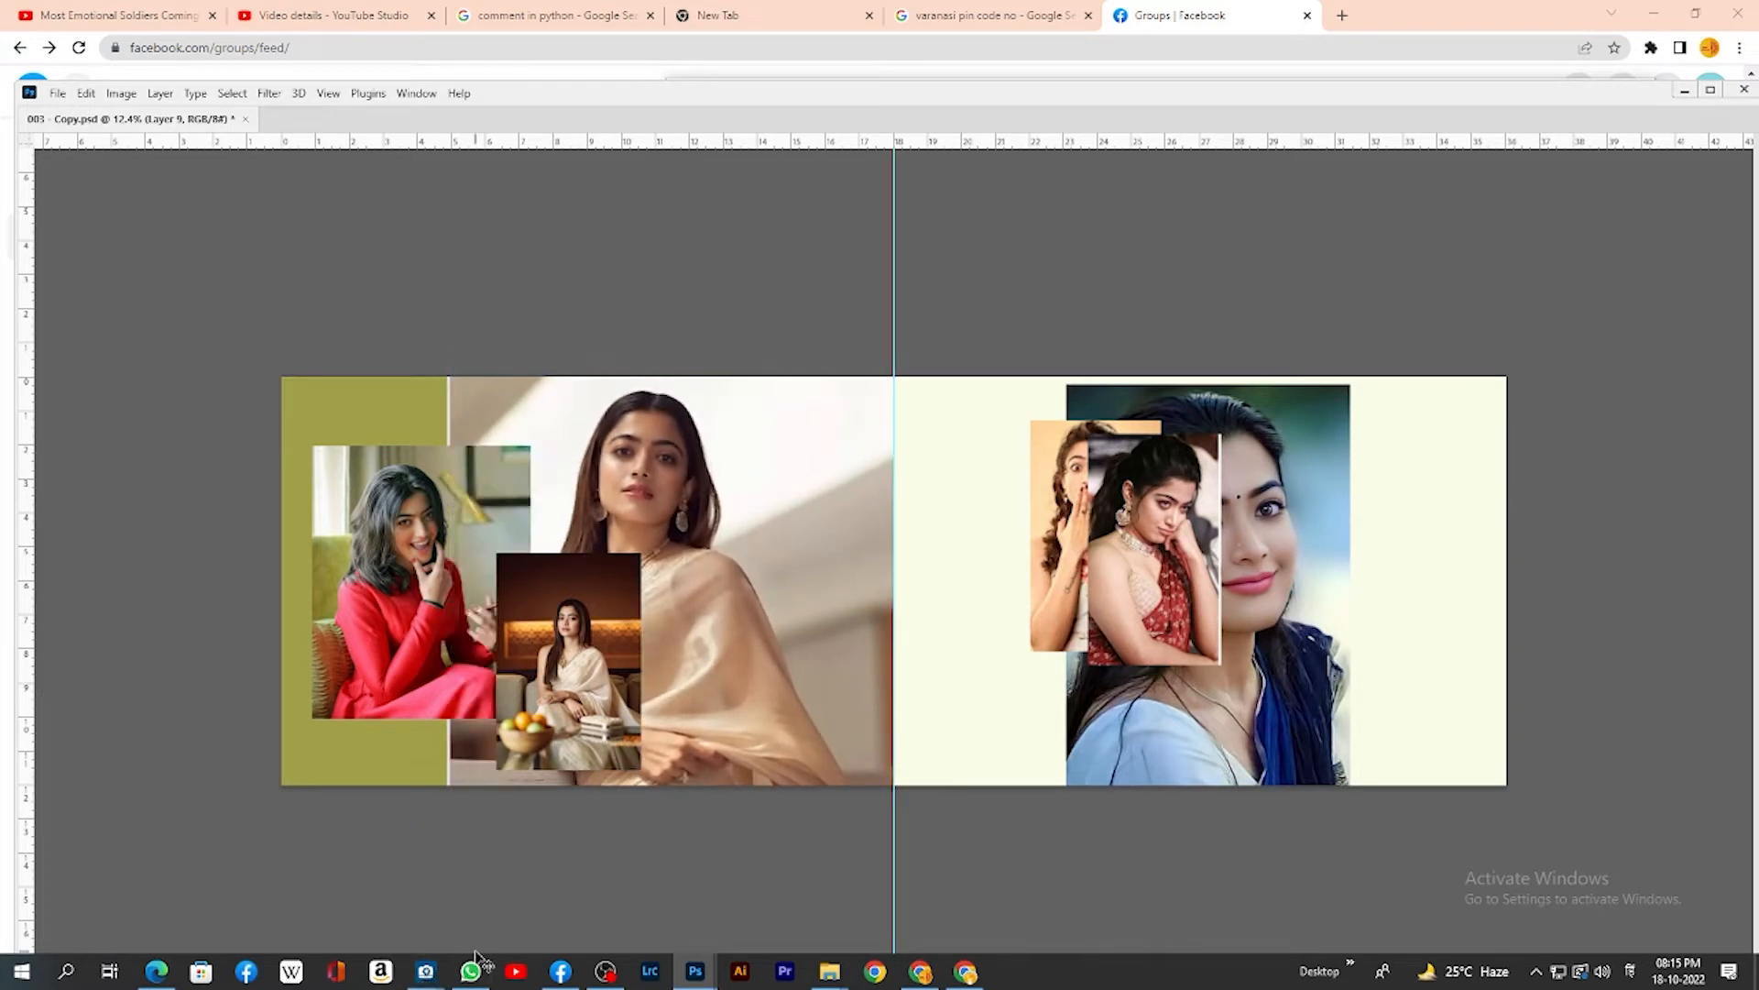
Nudge the enlarged beige-saree photo slightly up and right, leaving a gap of about 1 in beside the olive strip
{"action": "key", "text": "Tab"}
{"action": "key", "text": "Tab"}
{"action": "key", "text": "shift+Up"}
{"action": "key", "text": "shift+Up"}
{"action": "key", "text": "shift+Up"}
{"action": "key", "text": "shift+Up"}
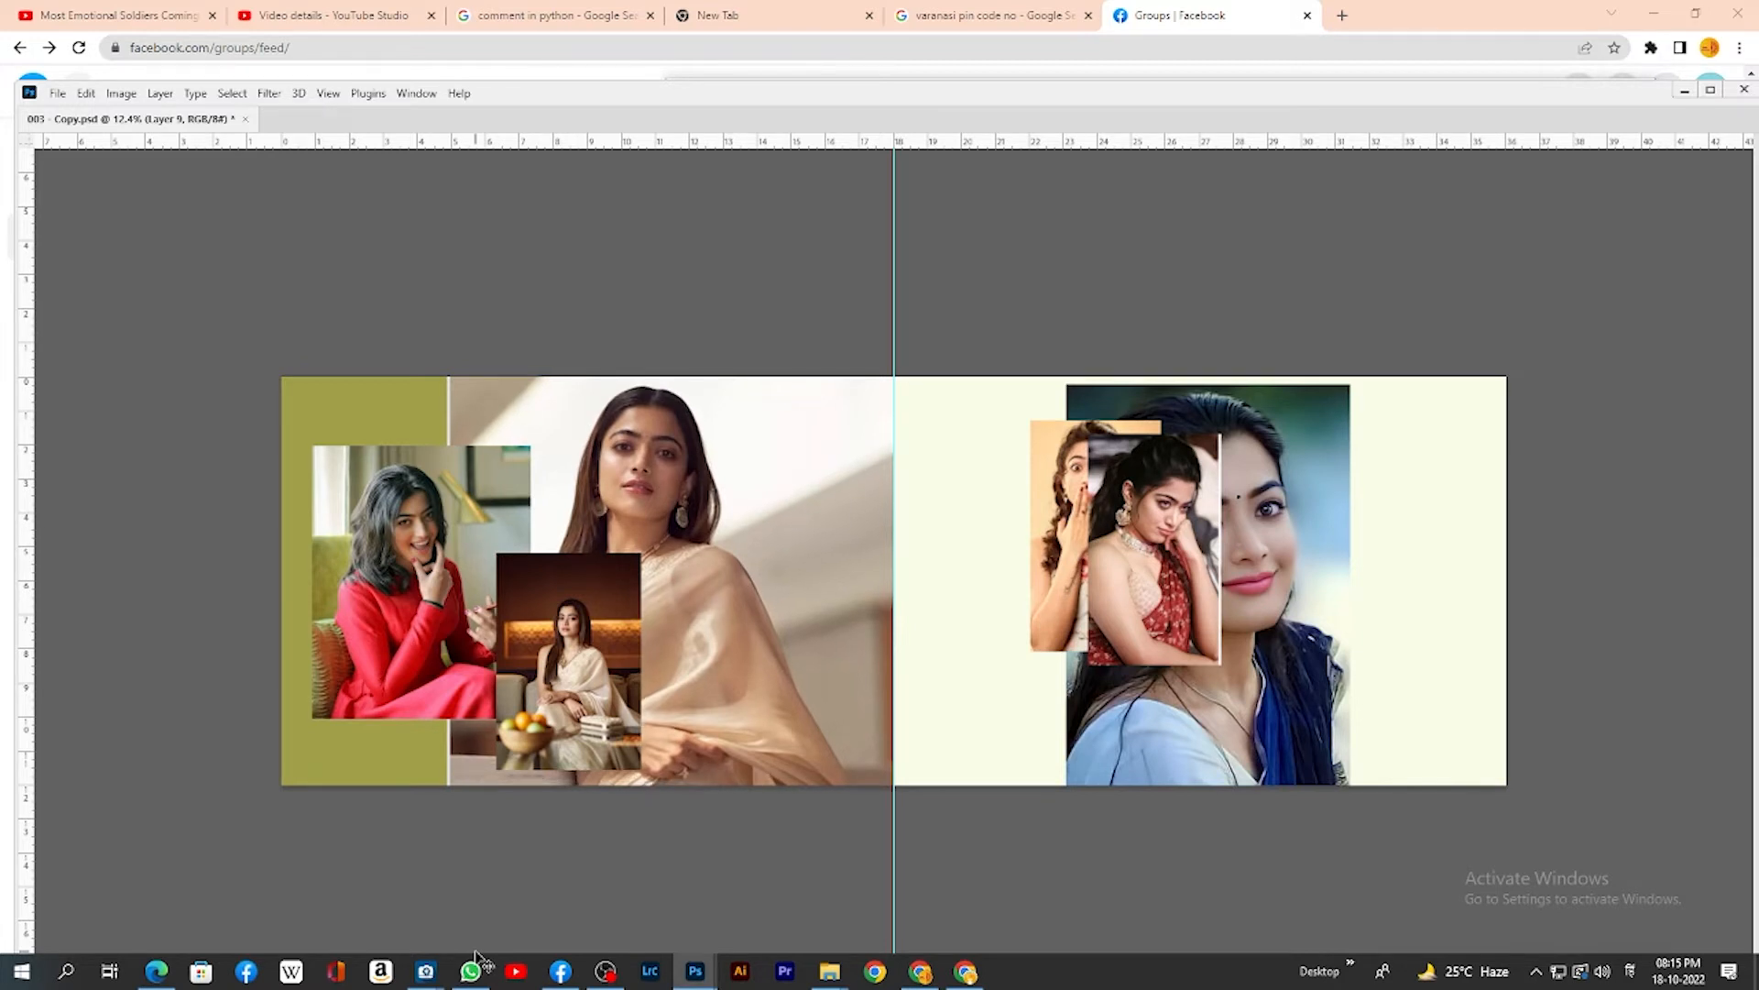
{"action": "key", "text": "shift+Right"}
{"action": "key", "text": "shift+Right"}
{"action": "key", "text": "shift+Right"}
{"action": "key", "text": "shift+Right"}
{"action": "key", "text": "shift+Right"}
{"action": "key", "text": "shift+Right"}
{"action": "key", "text": "shift+Right"}
{"action": "key", "text": "shift+Right"}
{"action": "key", "text": "shift+Right"}
{"action": "key", "text": "shift+Right"}
{"action": "key", "text": "shift+Right"}
{"action": "key", "text": "shift+Right"}
{"action": "key", "text": "shift+Right"}
{"action": "key", "text": "shift+Right"}
{"action": "key", "text": "shift+Right"}
{"action": "key", "text": "shift+Right"}
{"action": "key", "text": "shift+Right"}
{"action": "key", "text": "shift+Right"}
{"action": "key", "text": "shift+Right"}
{"action": "key", "text": "shift+Right"}
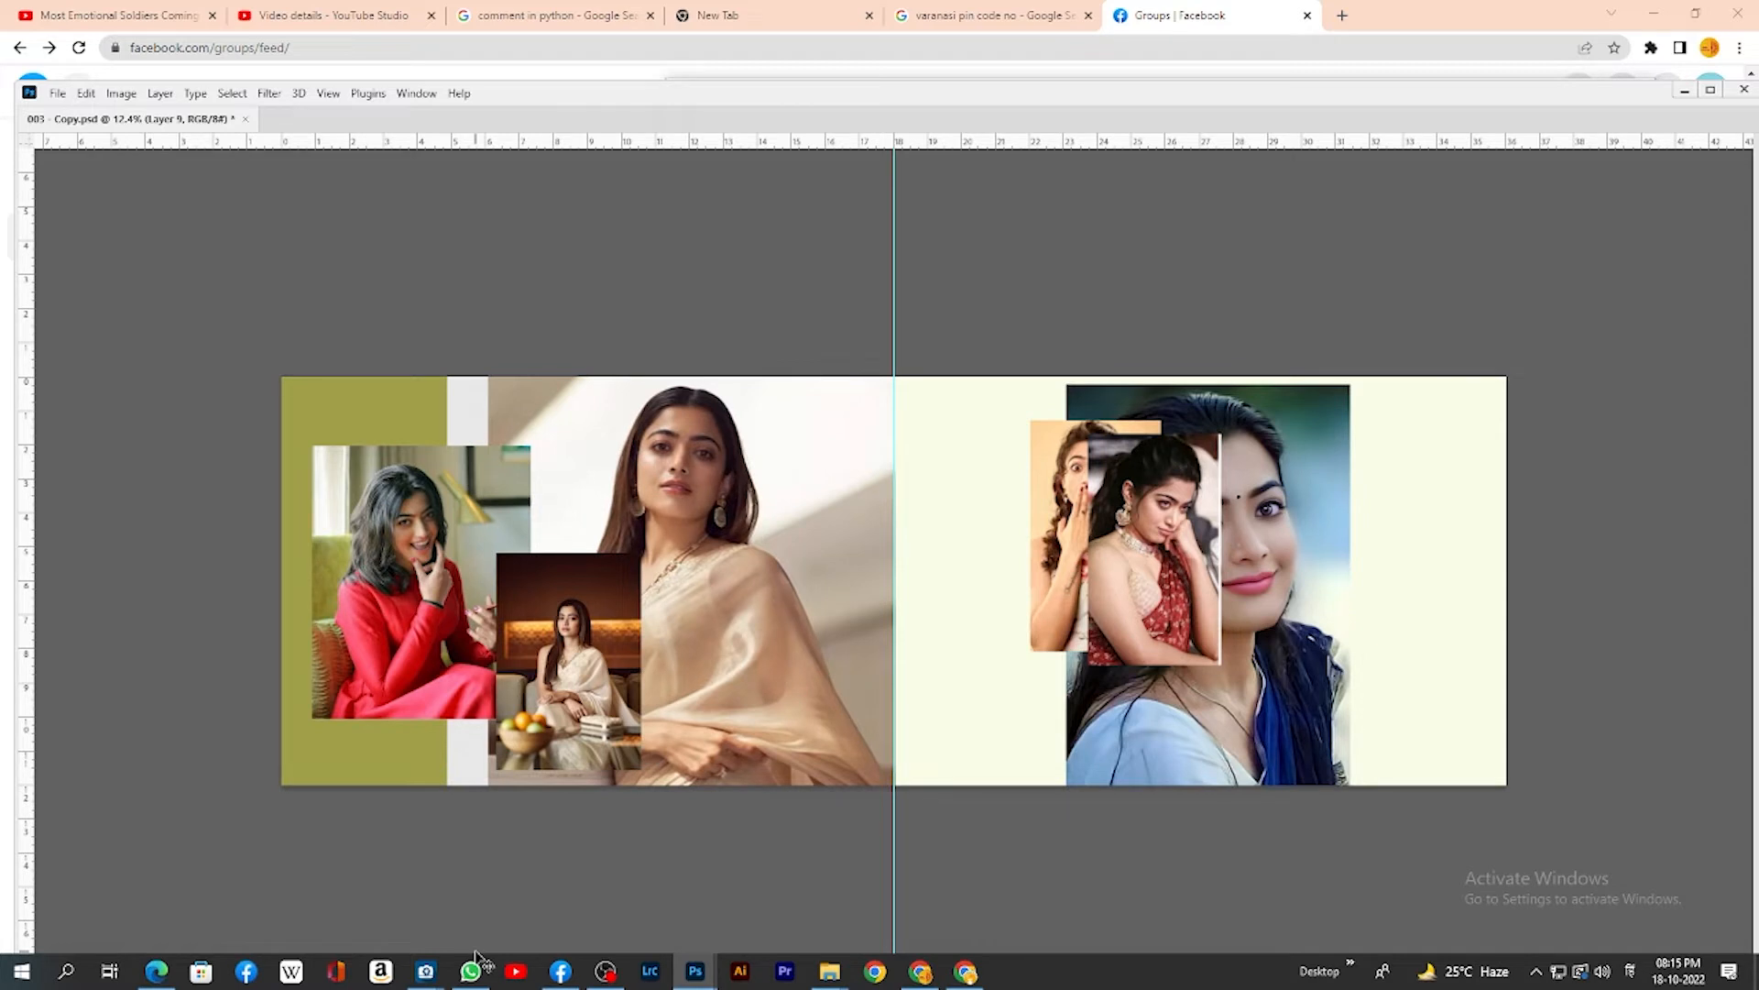
{"action": "key", "text": "shift+Left"}
{"action": "key", "text": "shift+Left"}
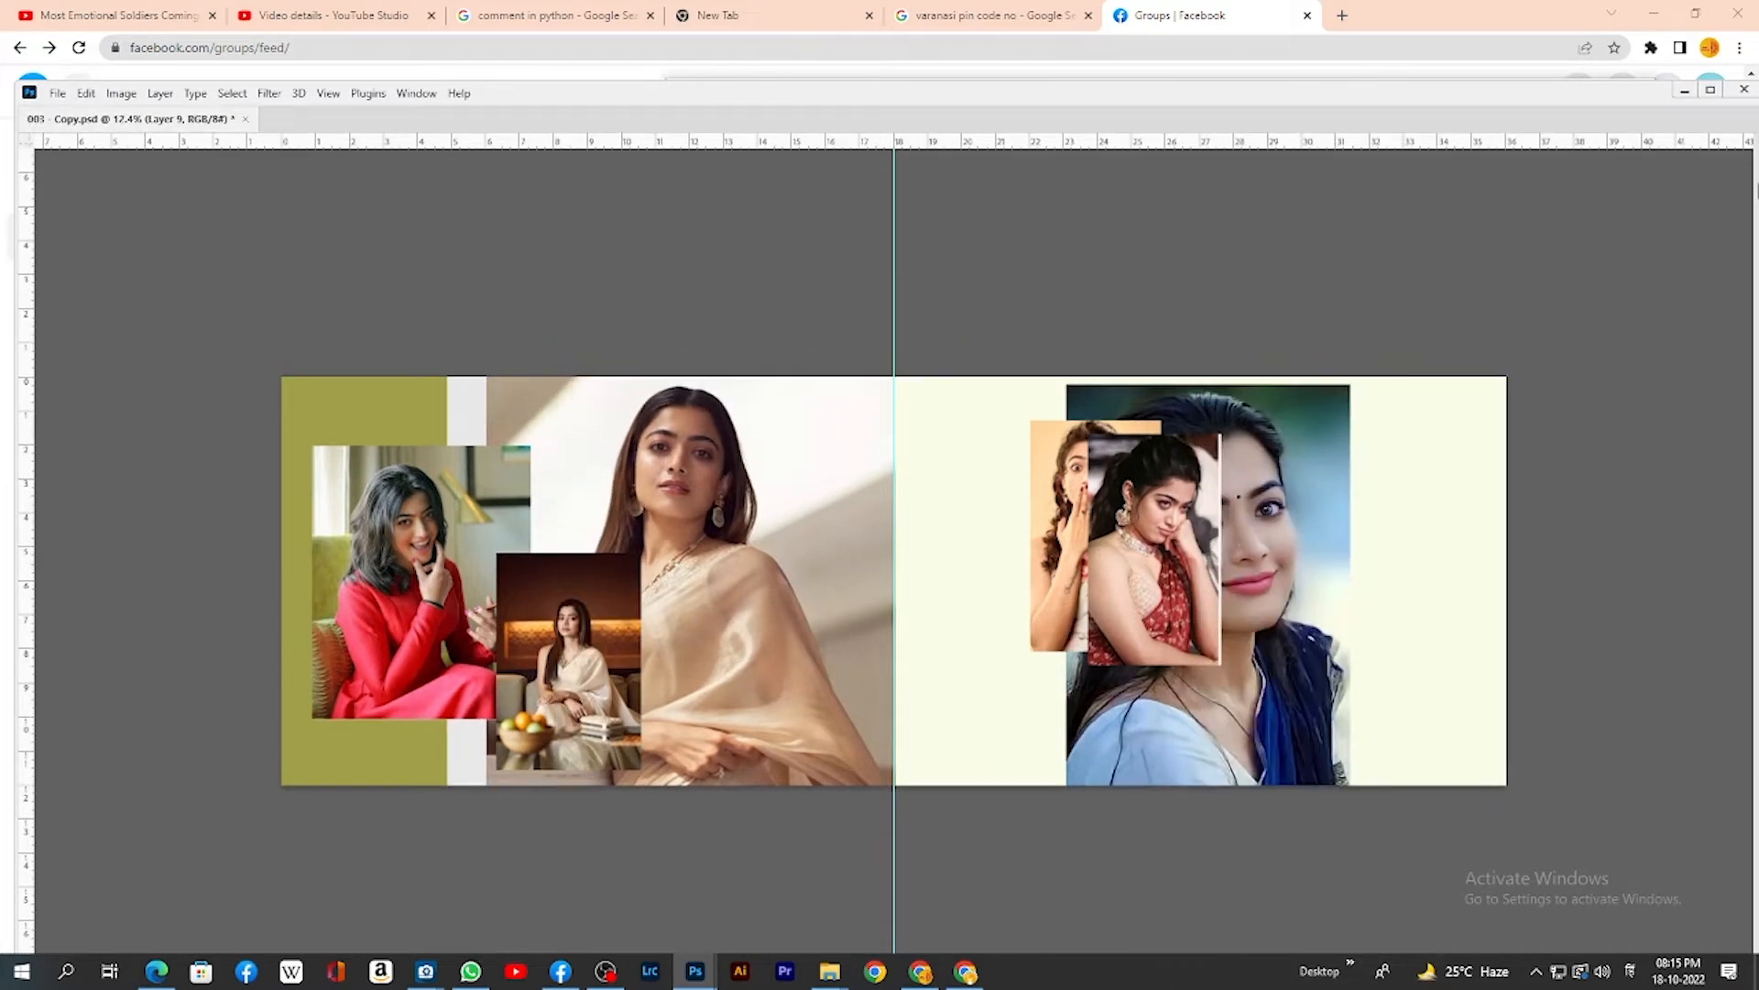
Move the seated-woman photo across to the centre guide, clear of the red-dress photo
{"action": "right_click", "coordinate": [626, 637]}
{"action": "left_click", "coordinate": [642, 656]}
{"action": "left_click_drag", "start_coordinate": [627, 644], "coordinate": [998, 624]}
{"action": "key", "text": "Tab"}
{"action": "key", "text": "Tab"}
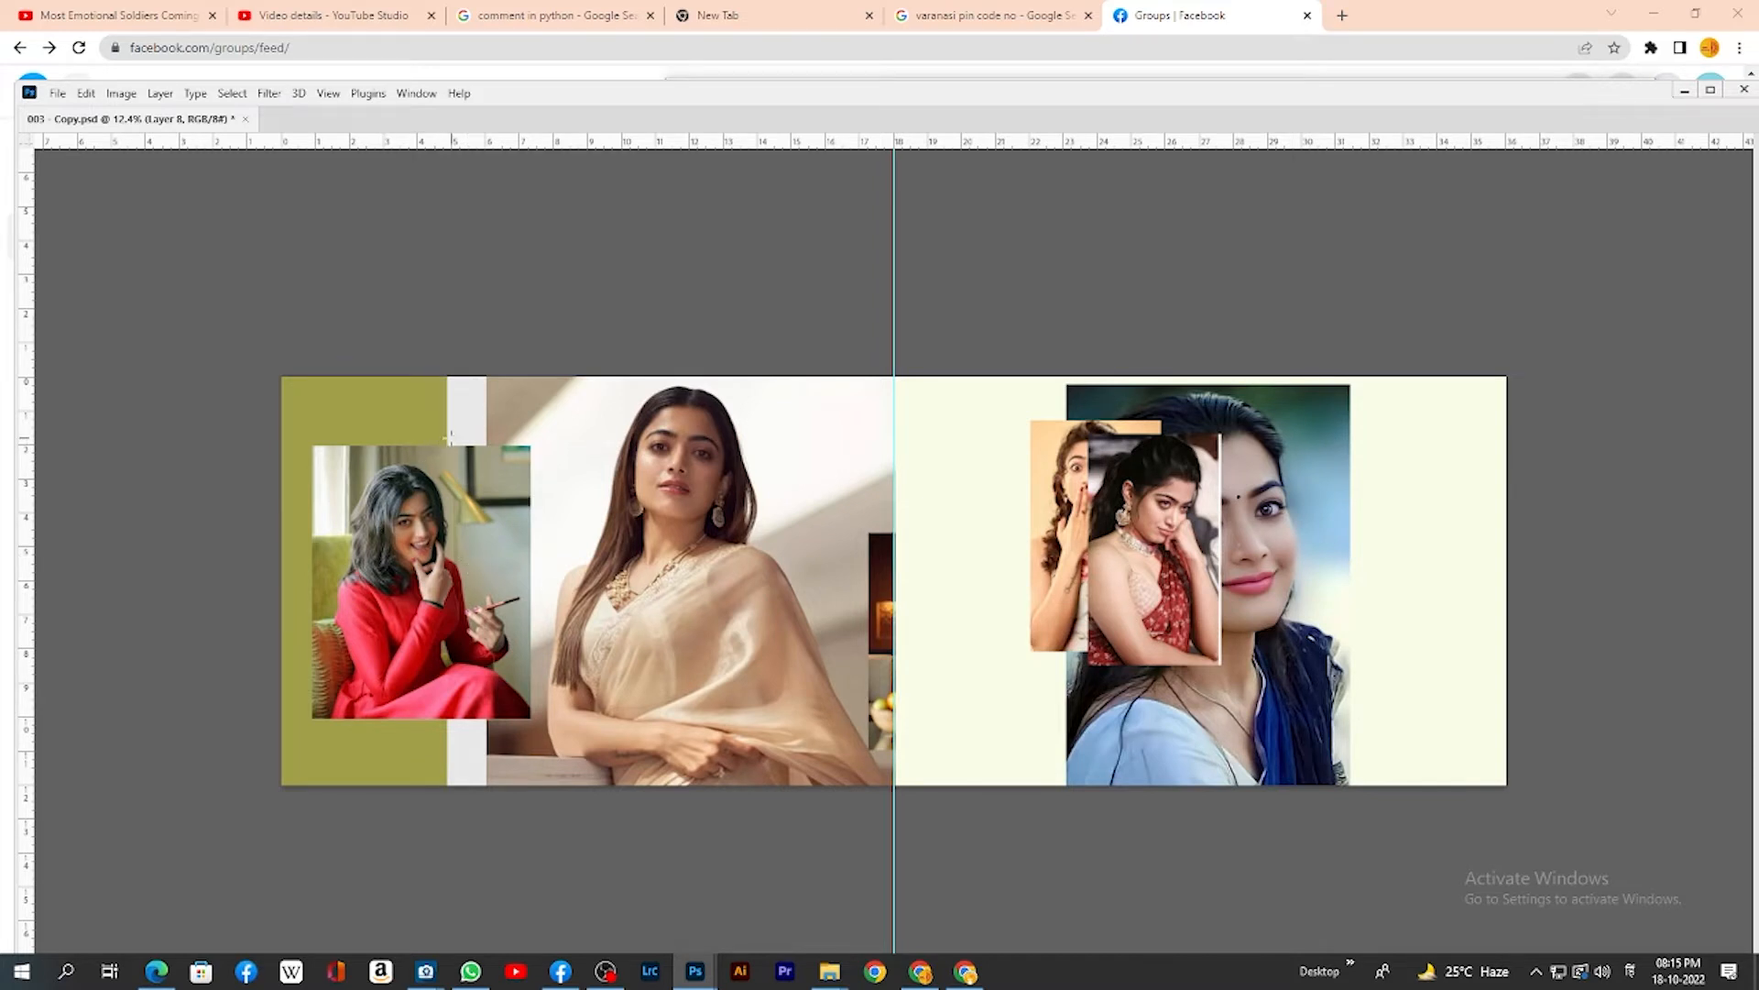
Fill a rectangle about 3 in wide and 8.5 in tall with white on a new layer, covering the red-dress photo's right part
{"action": "left_click_drag", "start_coordinate": [446, 438], "coordinate": [544, 732]}
{"action": "key", "text": "shift+Left"}
{"action": "key", "text": "shift+Left"}
{"action": "key", "text": "shift+Left"}
{"action": "key", "text": "Tab"}
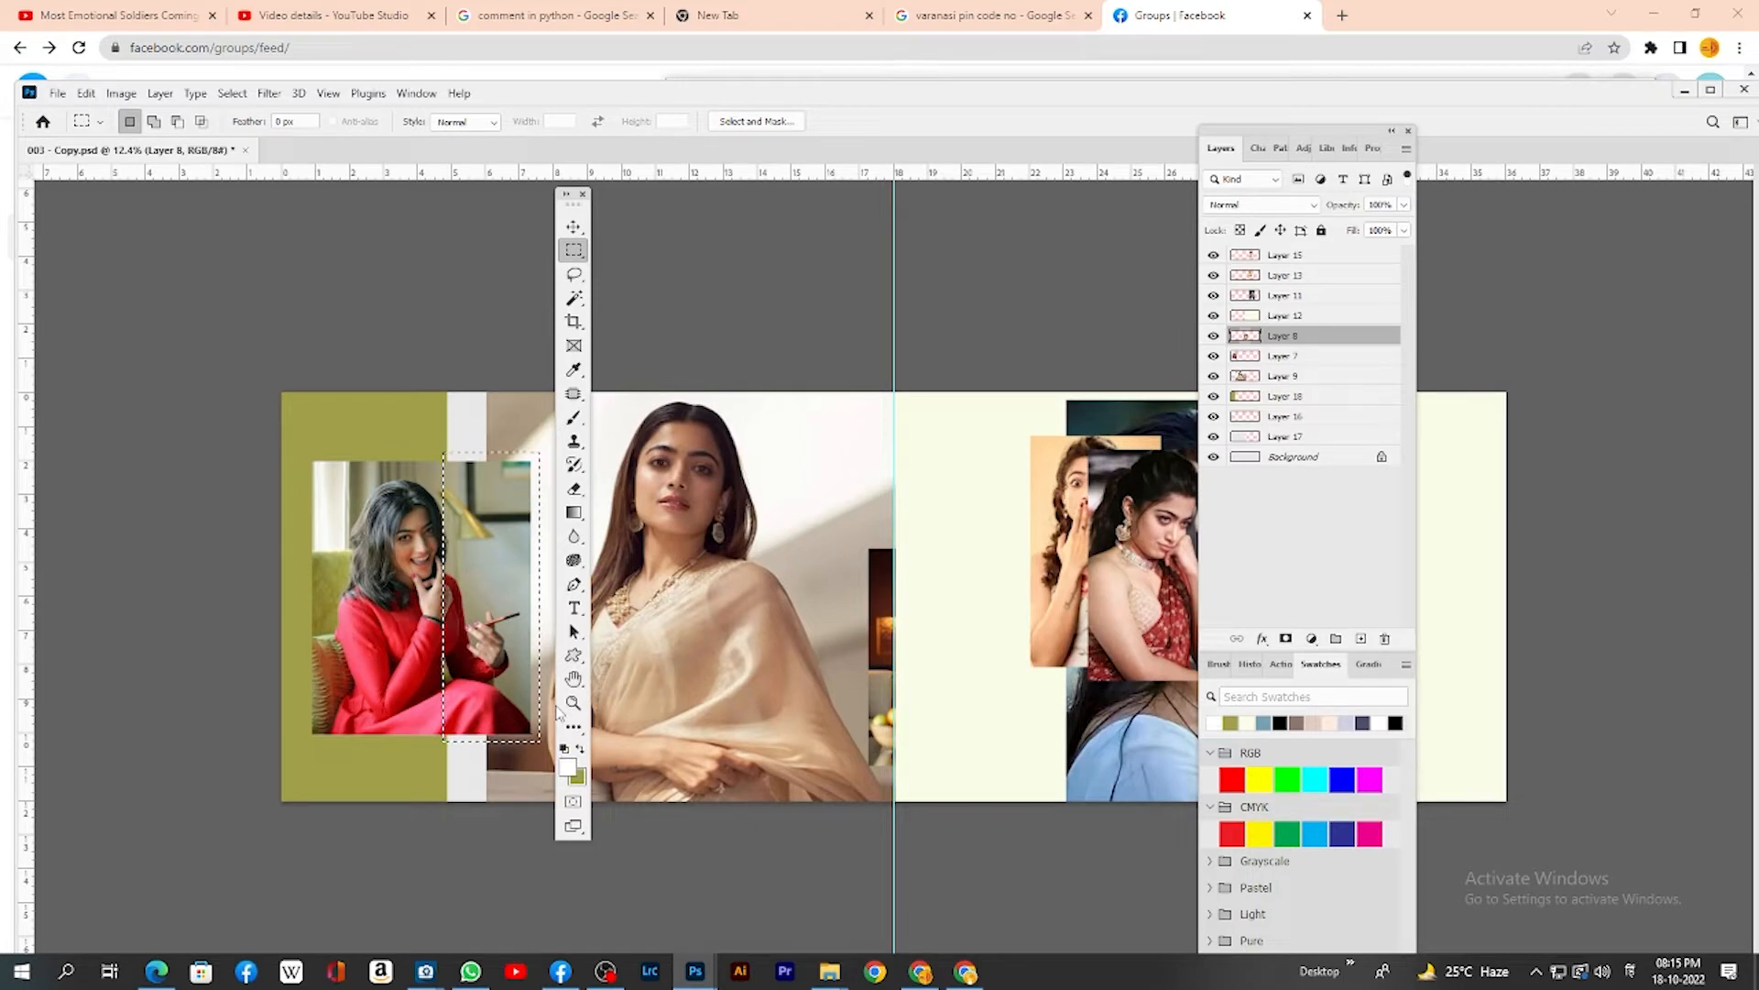
{"action": "key", "text": "ctrl+shift+alt+n"}
{"action": "key", "text": "alt+BackSpace"}
{"action": "key", "text": "ctrl+d"}
{"action": "key", "text": "Tab"}
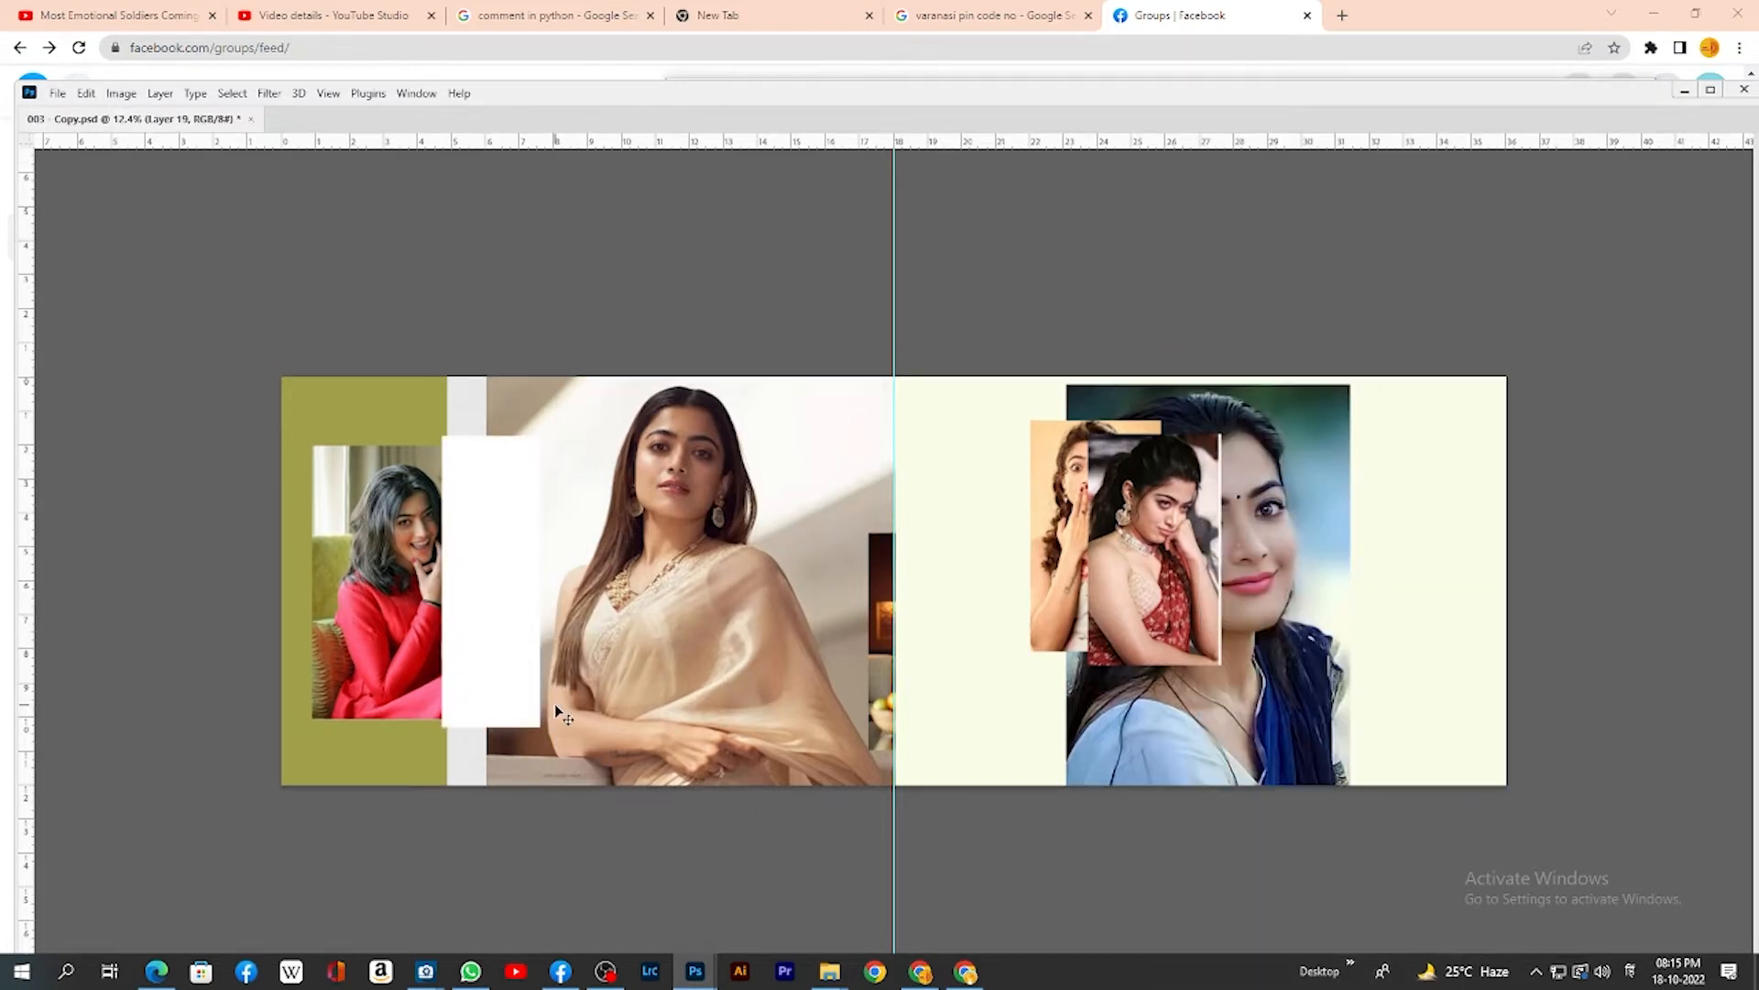
Send the white rectangle behind the red-dress photo as a partial border and trim its left edge to the olive strip's edge
{"action": "key", "text": "ctrl+bracketleft"}
{"action": "key", "text": "Tab"}
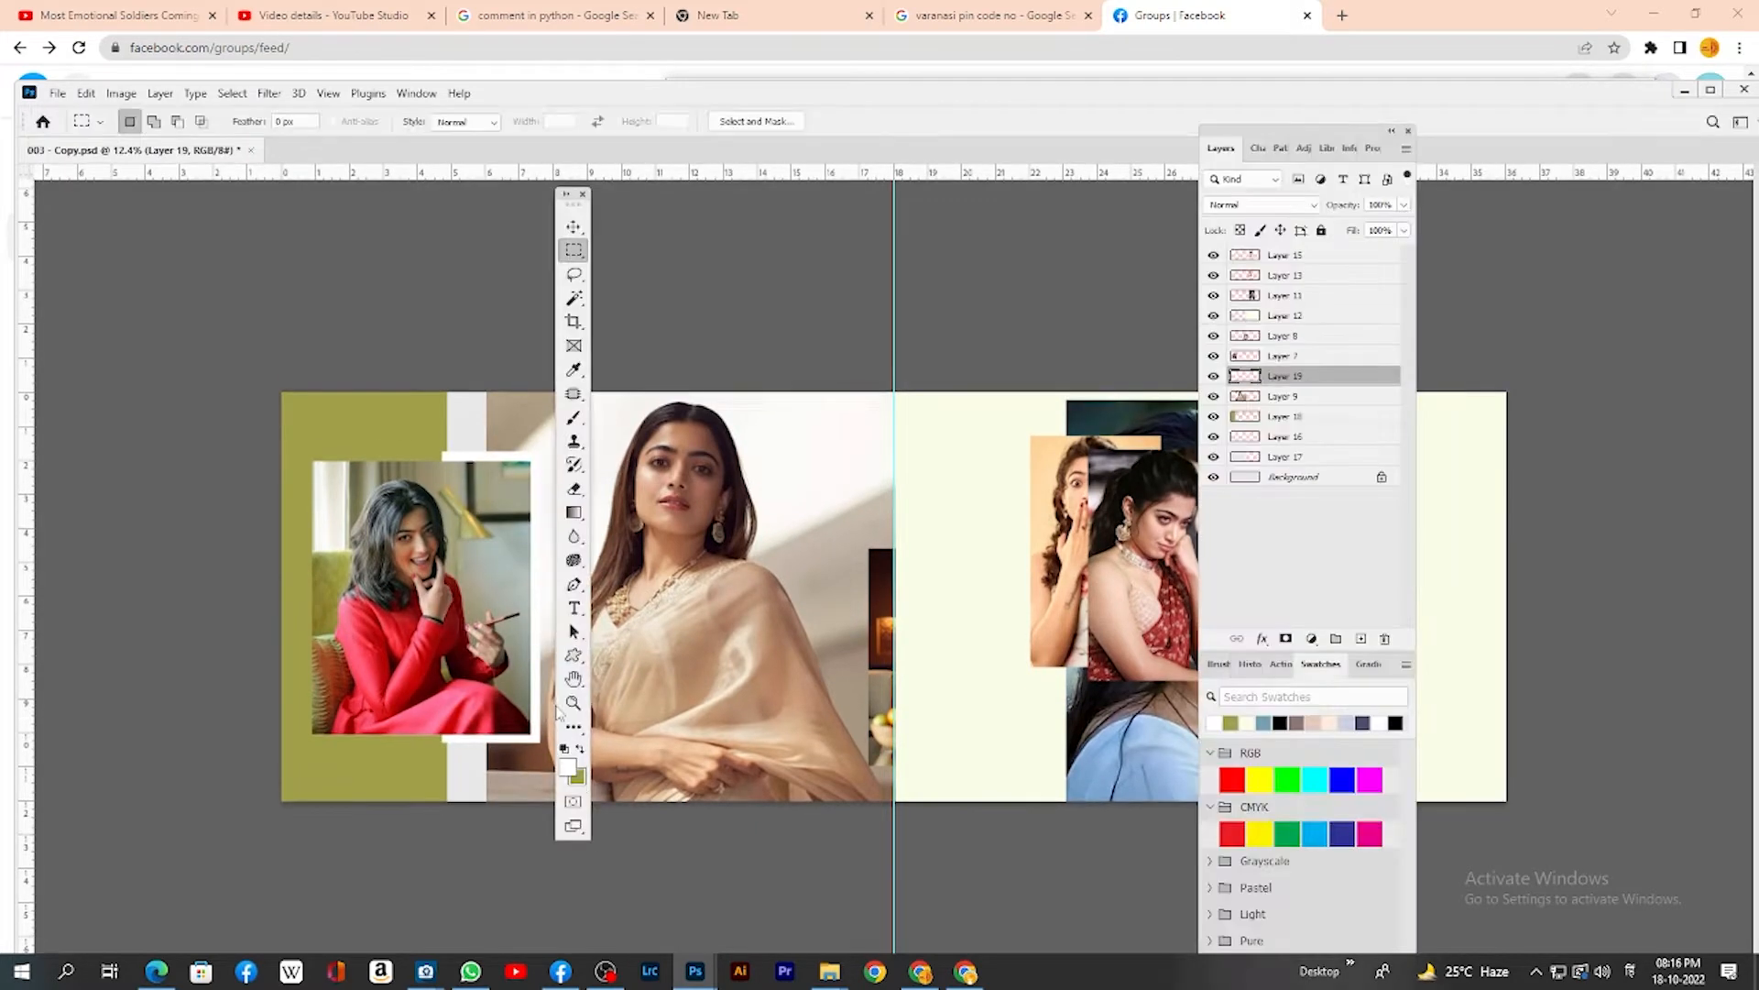
{"action": "key", "text": "Tab"}
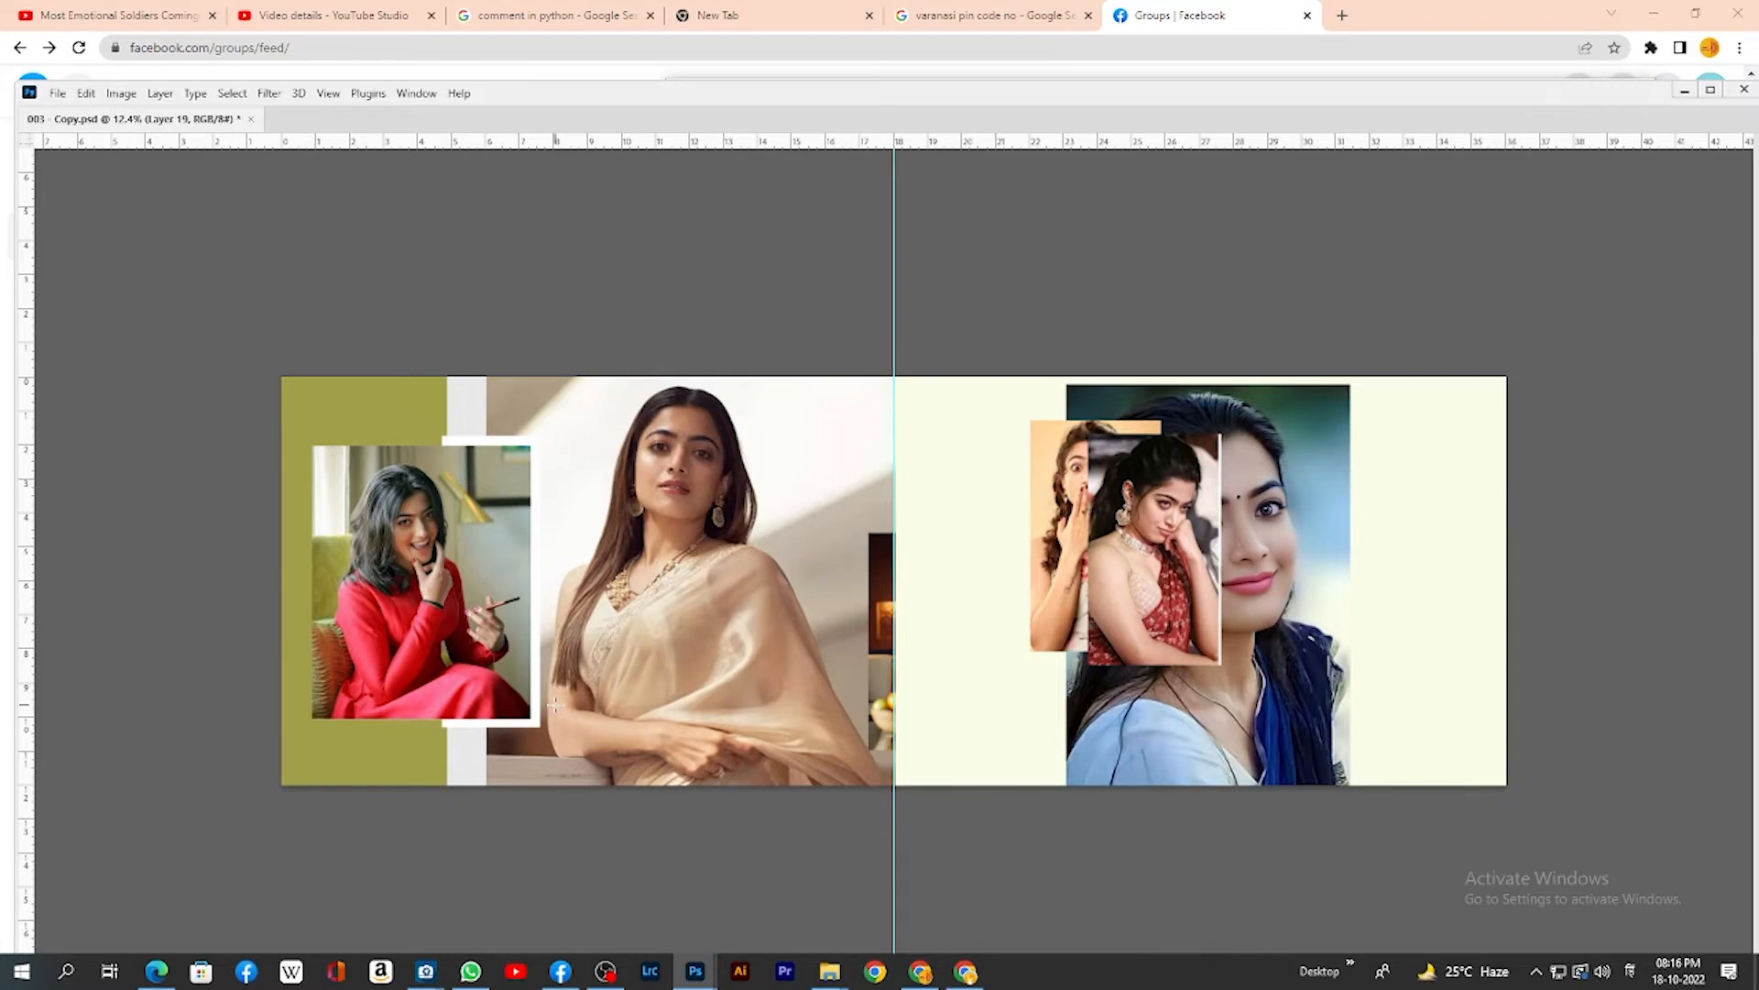
{"action": "key", "text": "ctrl+t"}
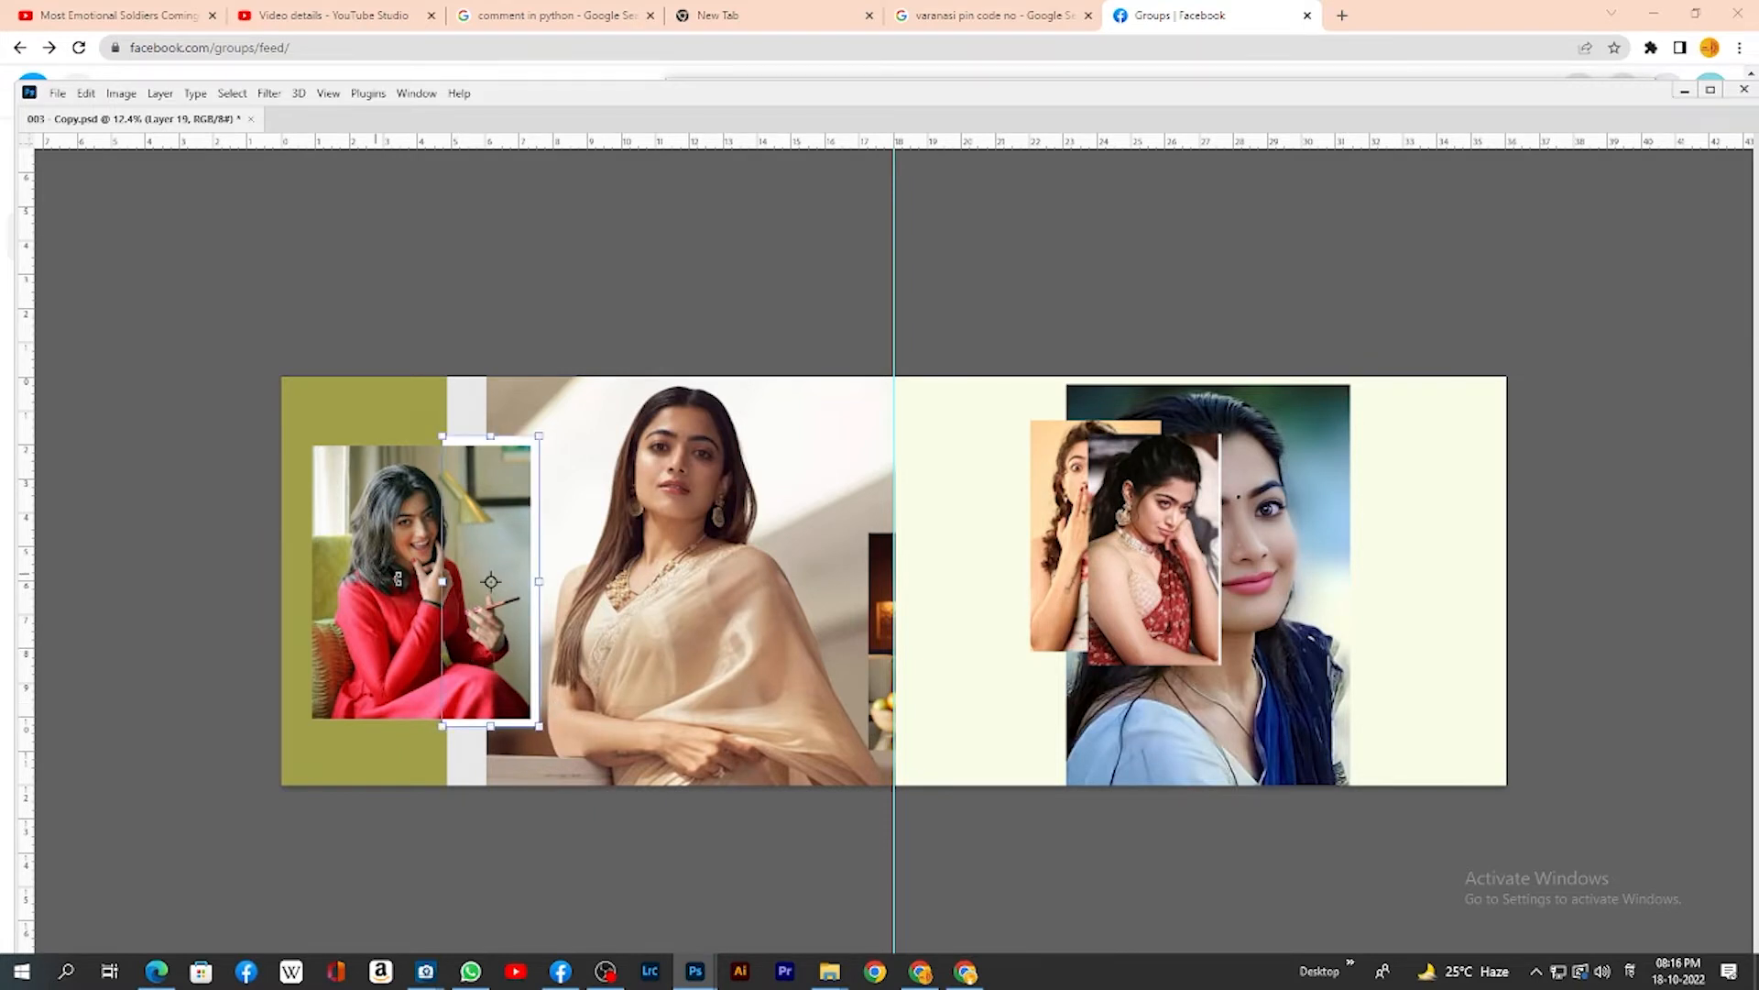
{"action": "left_click_drag", "start_coordinate": [442, 580], "coordinate": [449, 580]}
{"action": "key", "text": "Return"}
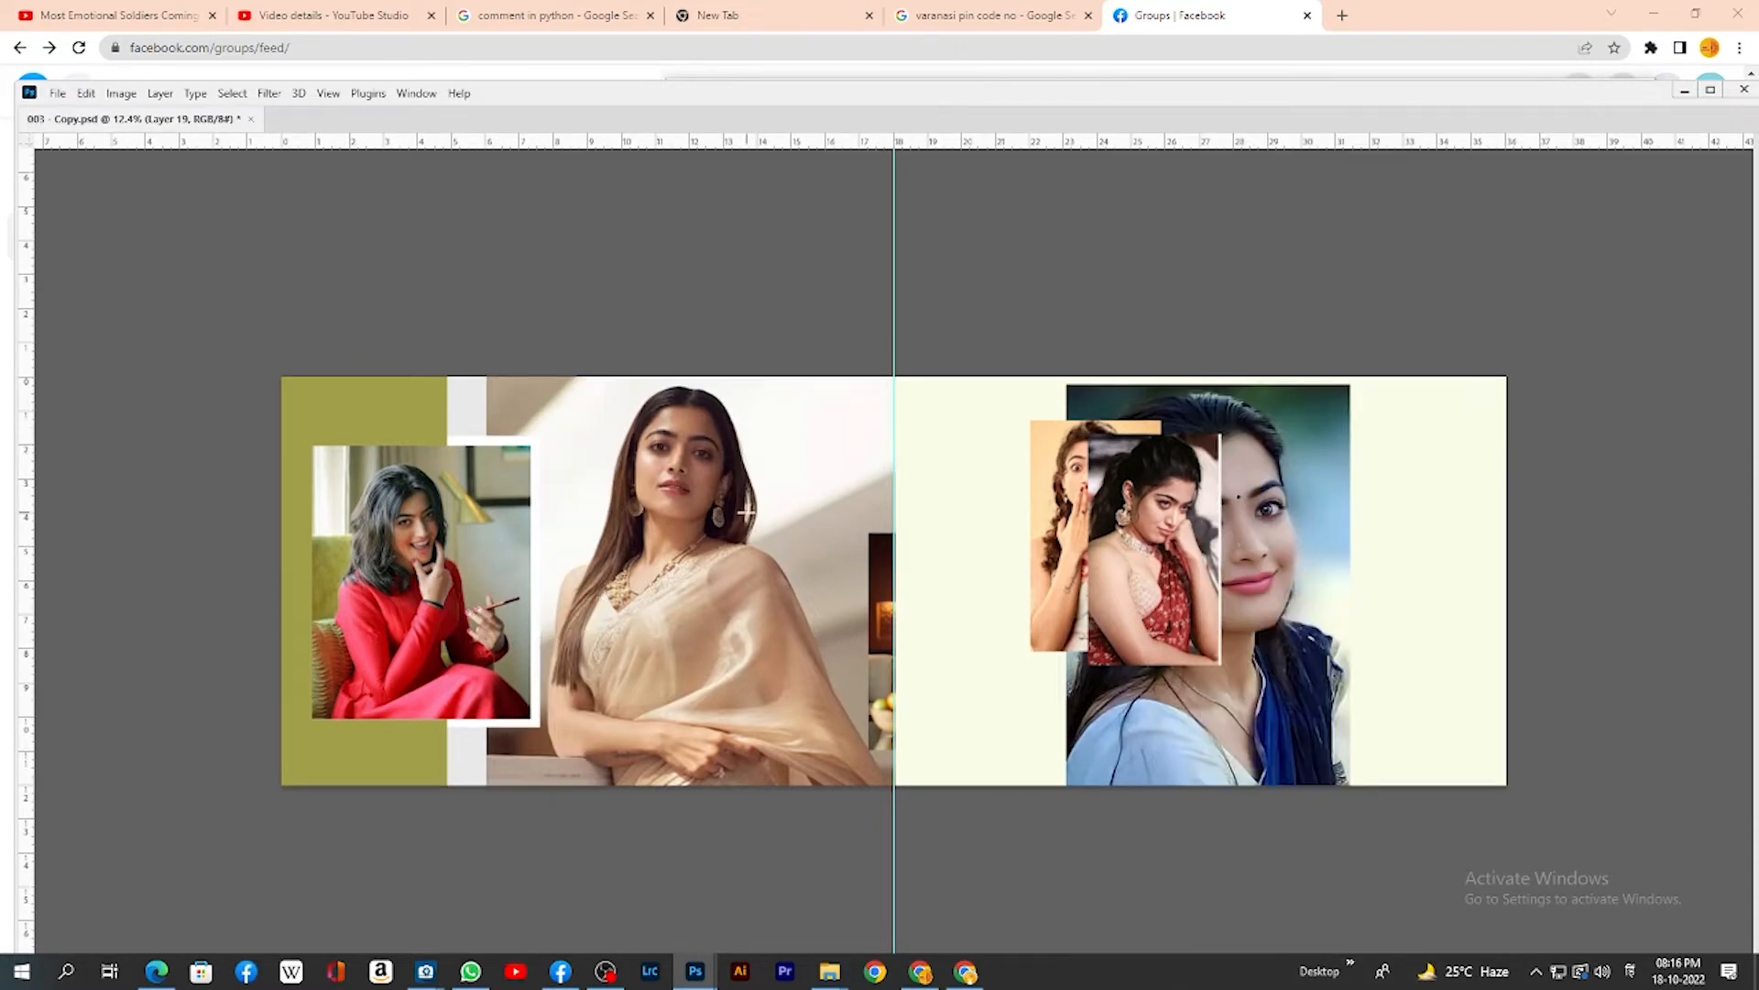
Cut a full-height strip about 0.9 in wide off the beige-saree photo beside the centre guide
{"action": "key", "text": "Tab"}
{"action": "key", "text": "Tab"}
{"action": "right_click", "coordinate": [667, 475]}
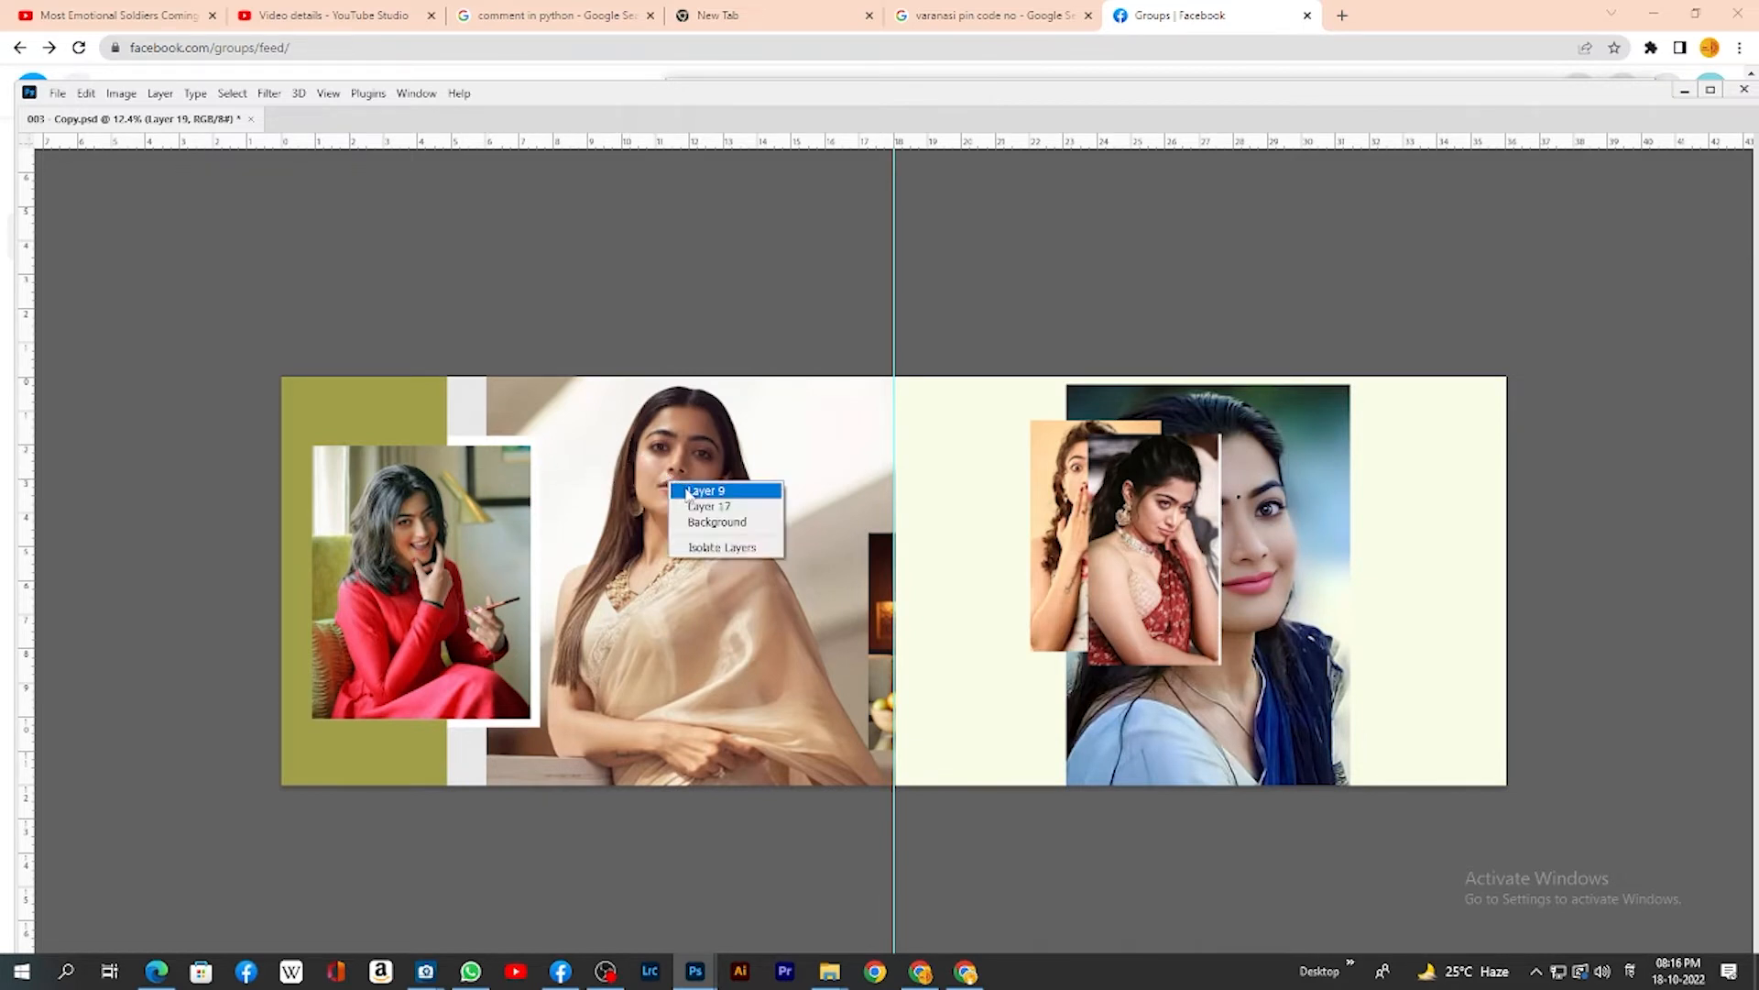
{"action": "left_click", "coordinate": [688, 487]}
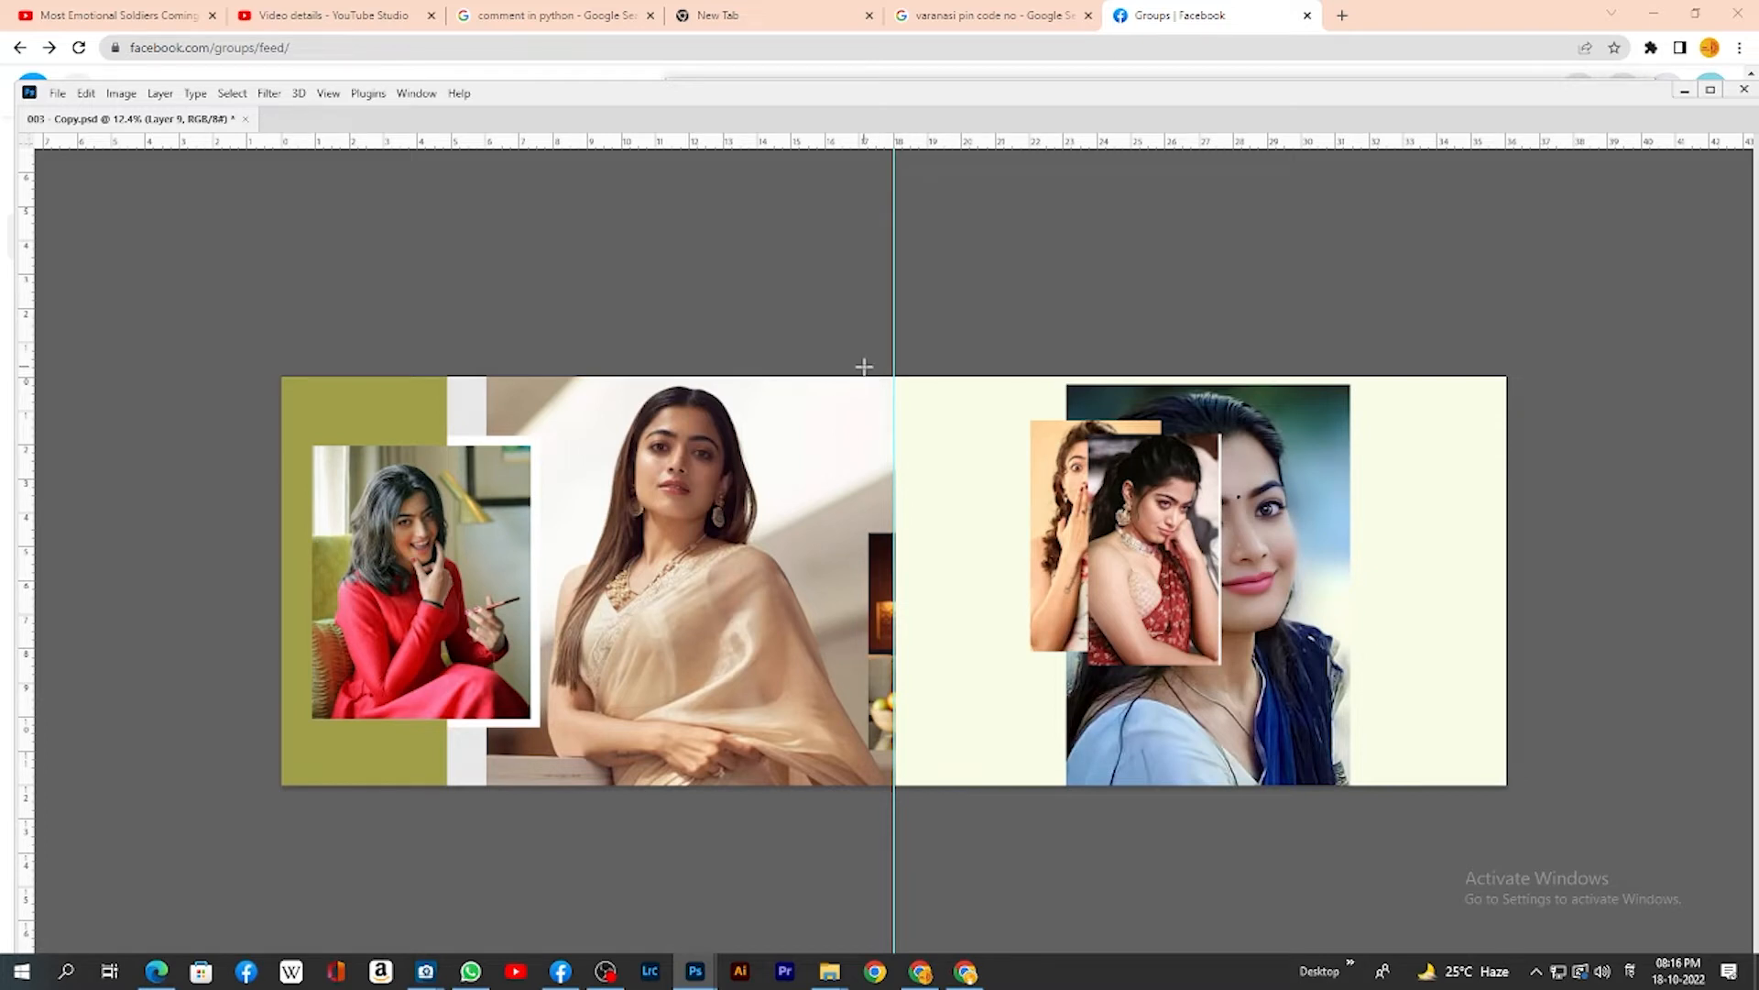
{"action": "left_click_drag", "start_coordinate": [864, 366], "coordinate": [984, 879]}
{"action": "key", "text": "Delete"}
{"action": "key", "text": "ctrl+d"}
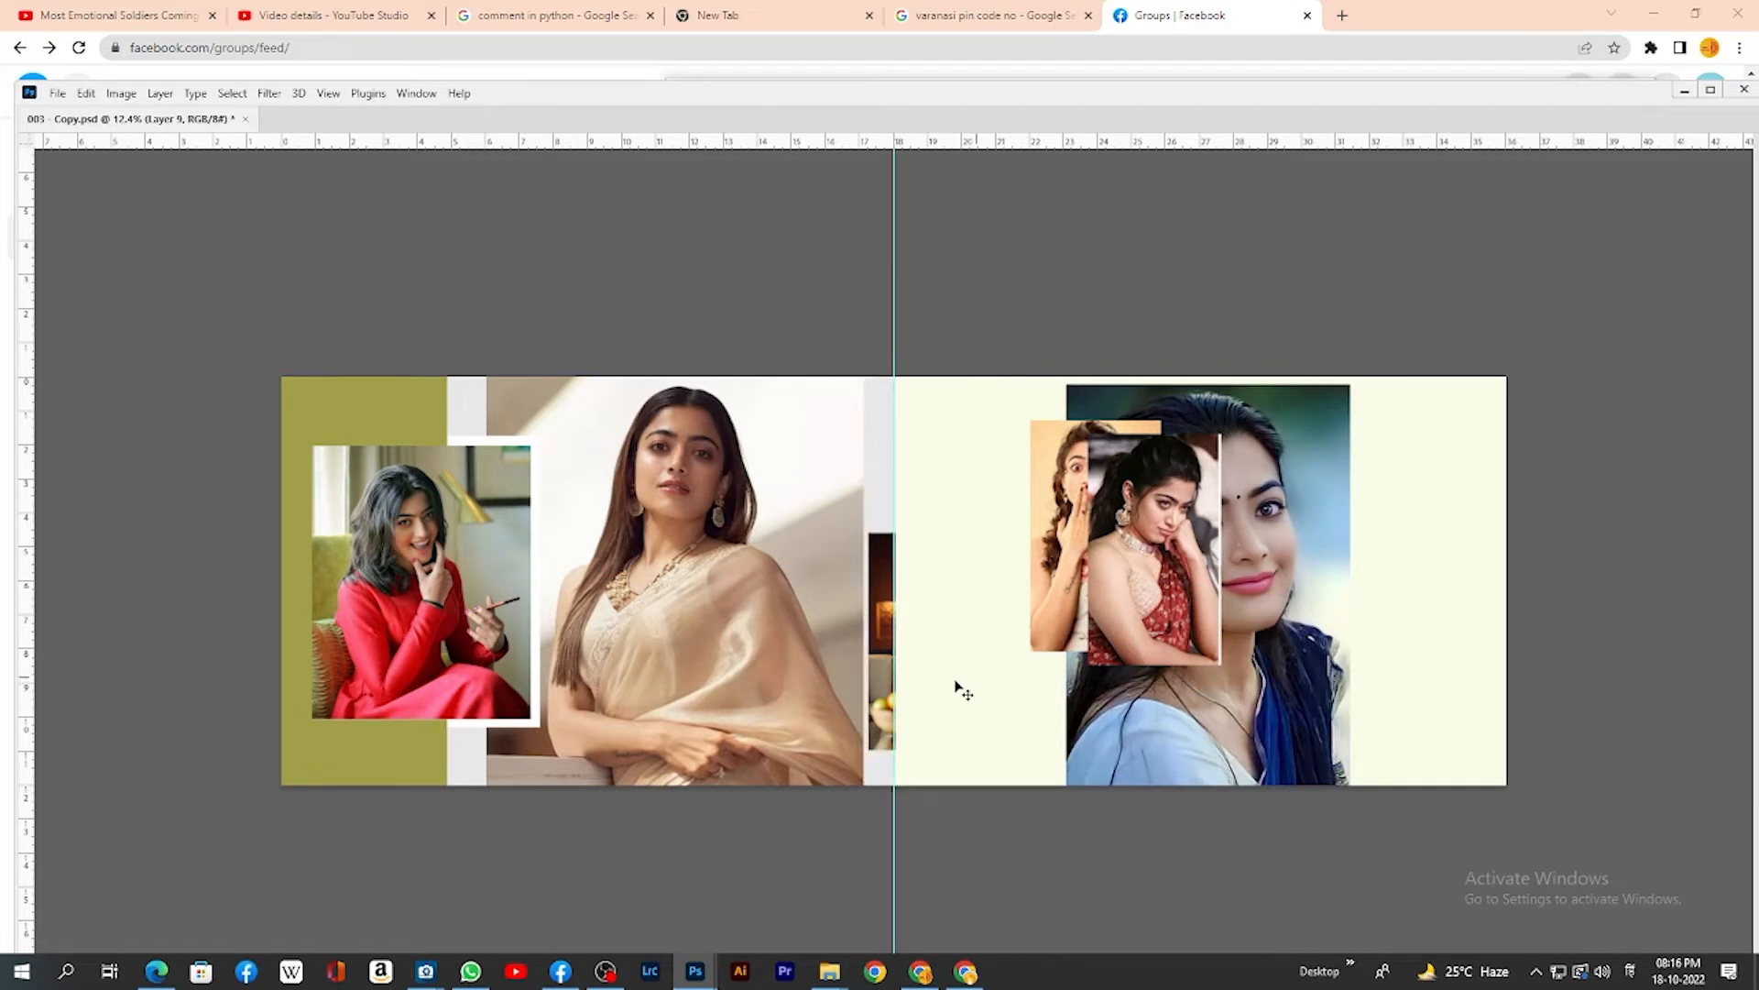
Reposition the seated-woman photo over the beige-saree photo's right side, slightly overlapping its trimmed edge
{"action": "right_click", "coordinate": [891, 619]}
{"action": "left_click", "coordinate": [907, 632]}
{"action": "left_click_drag", "start_coordinate": [894, 620], "coordinate": [1005, 621]}
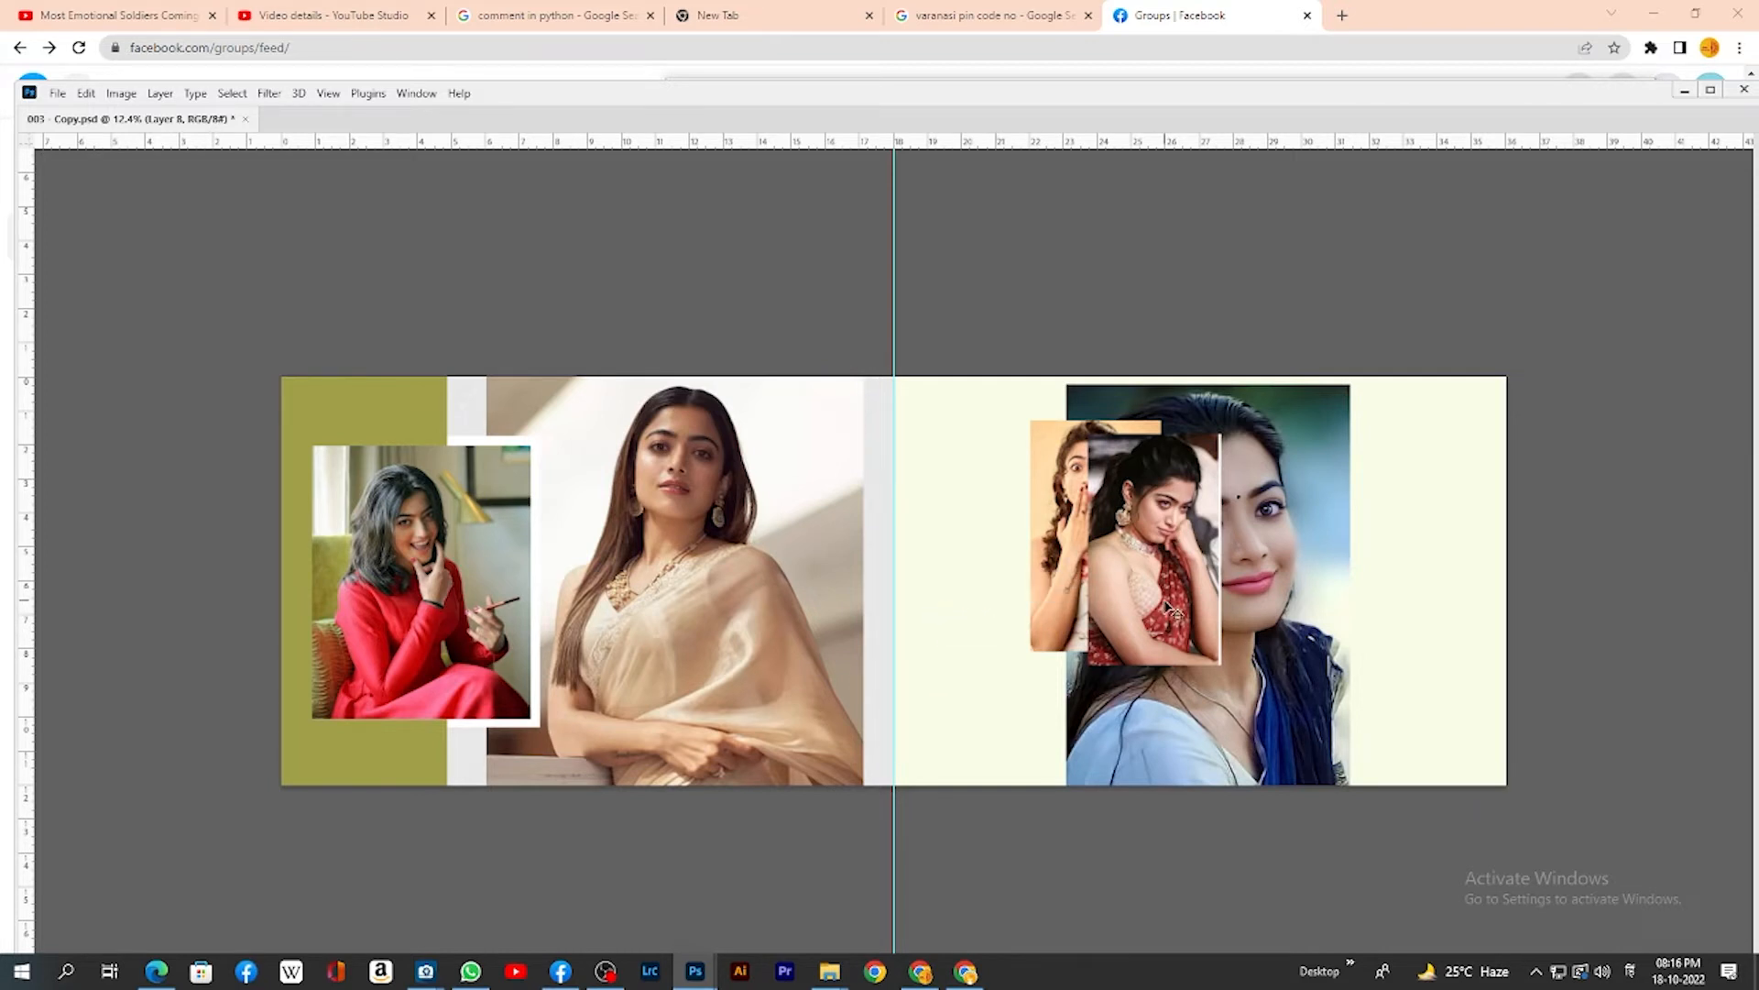
{"action": "key", "text": "Tab"}
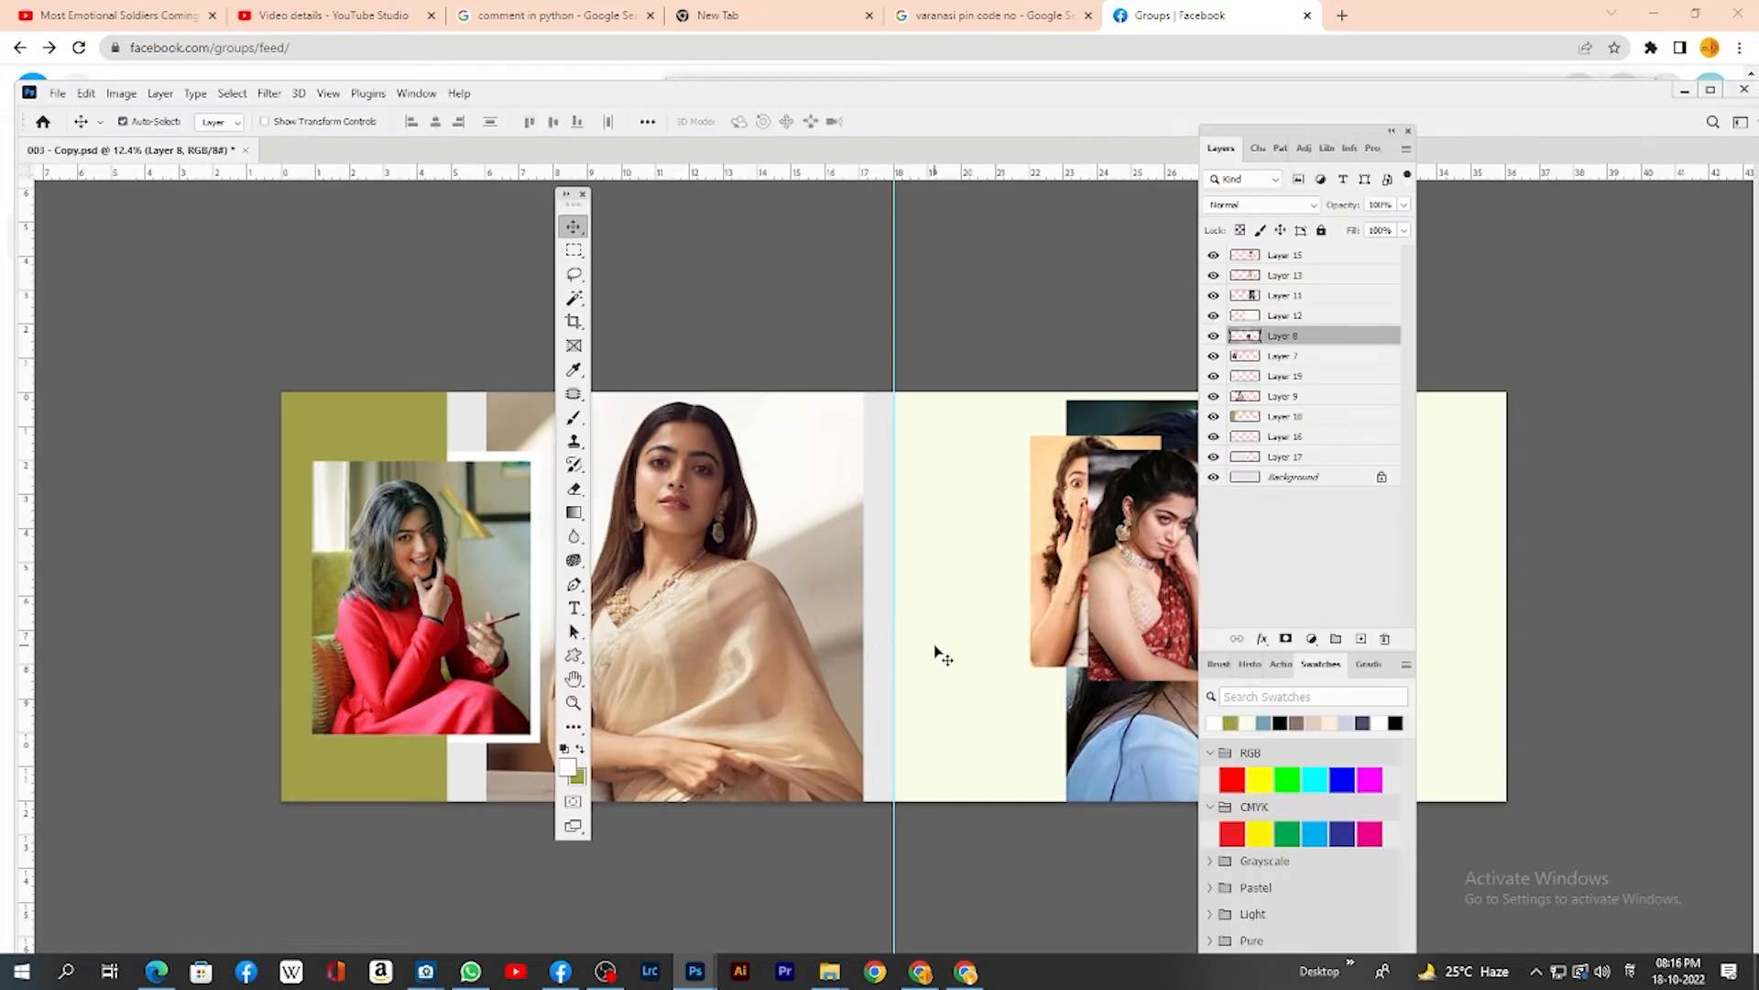
{"action": "key", "text": "Tab"}
{"action": "key", "text": "ctrl+t"}
{"action": "left_click_drag", "start_coordinate": [1045, 635], "coordinate": [819, 603]}
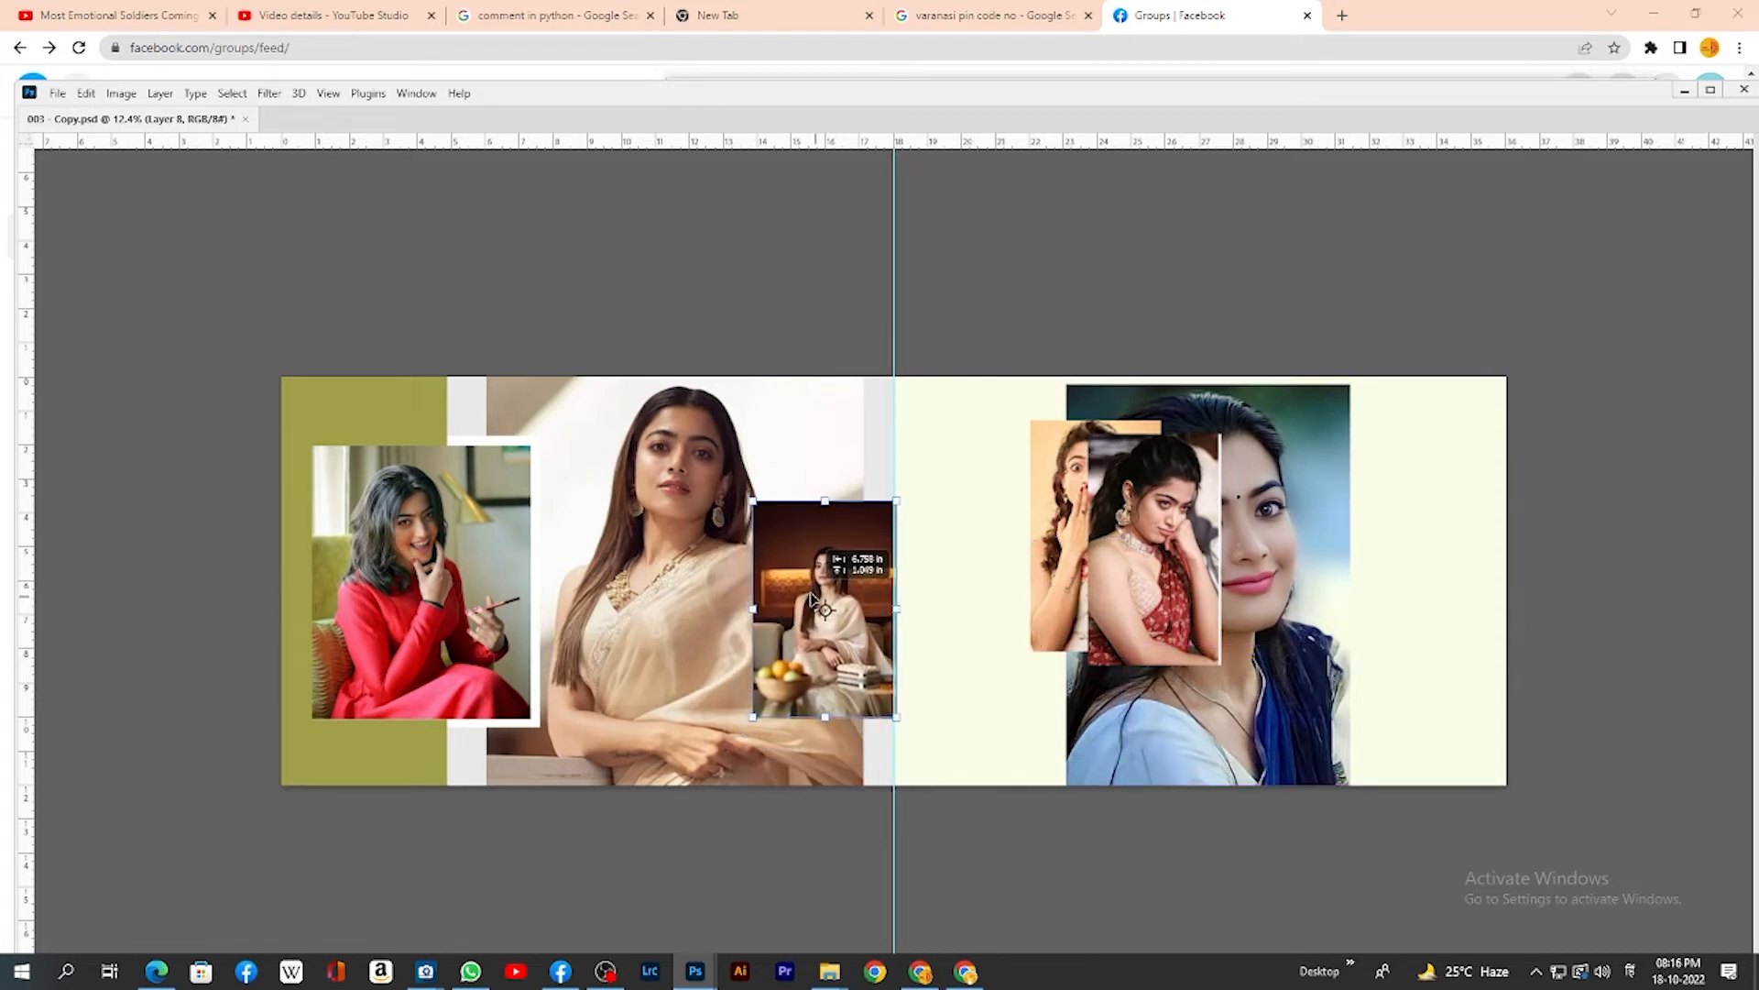
{"action": "left_click_drag", "start_coordinate": [810, 598], "coordinate": [798, 635]}
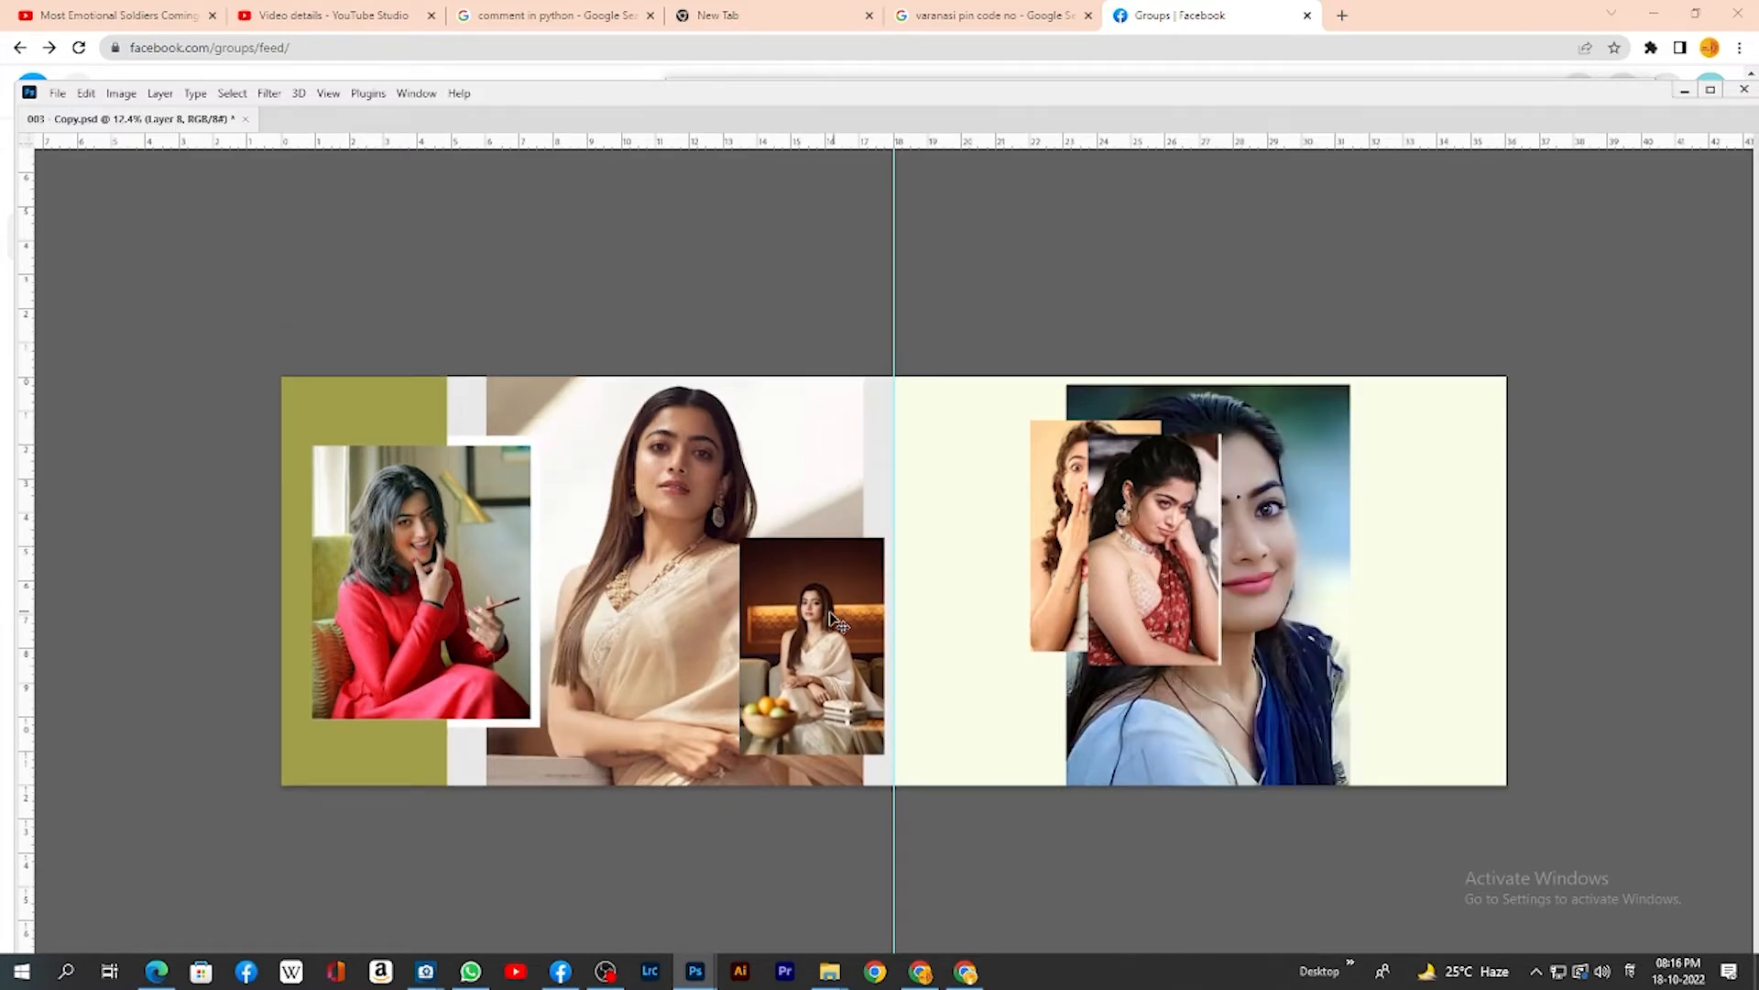
{"action": "left_click_drag", "start_coordinate": [828, 615], "coordinate": [812, 563]}
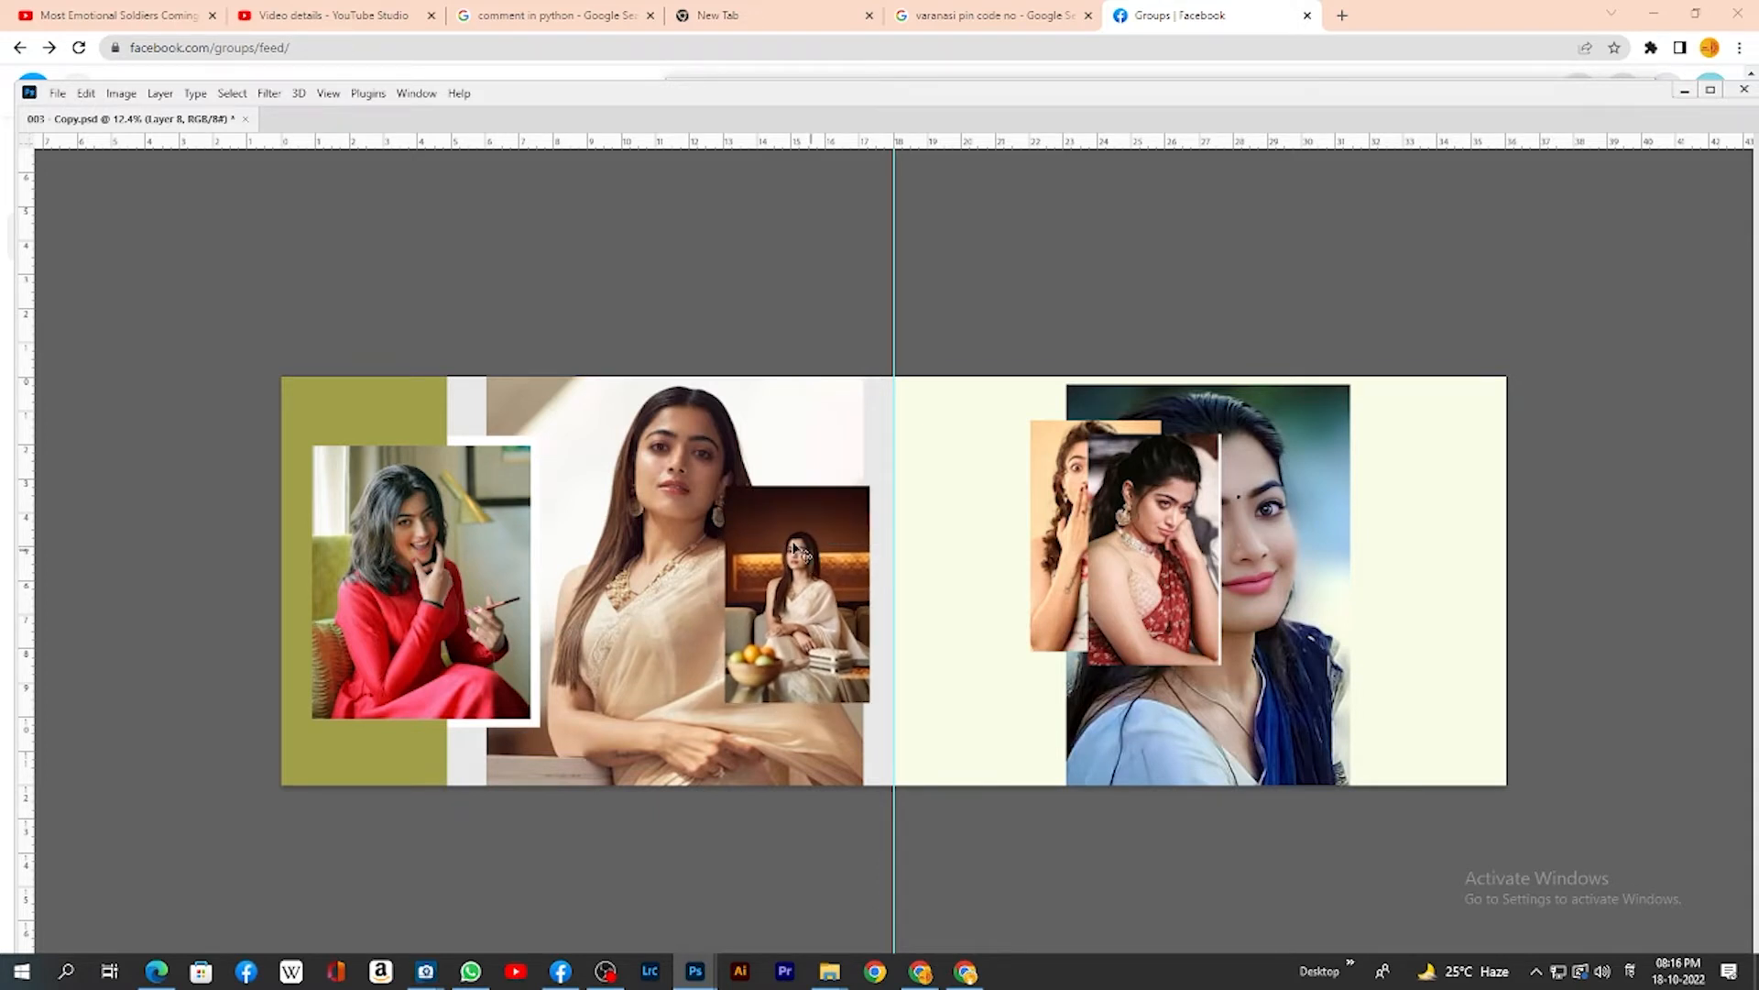
Set the beige-saree photo's opacity to 50%
{"action": "right_click", "coordinate": [695, 486]}
{"action": "left_click", "coordinate": [697, 490]}
{"action": "key", "text": "5"}
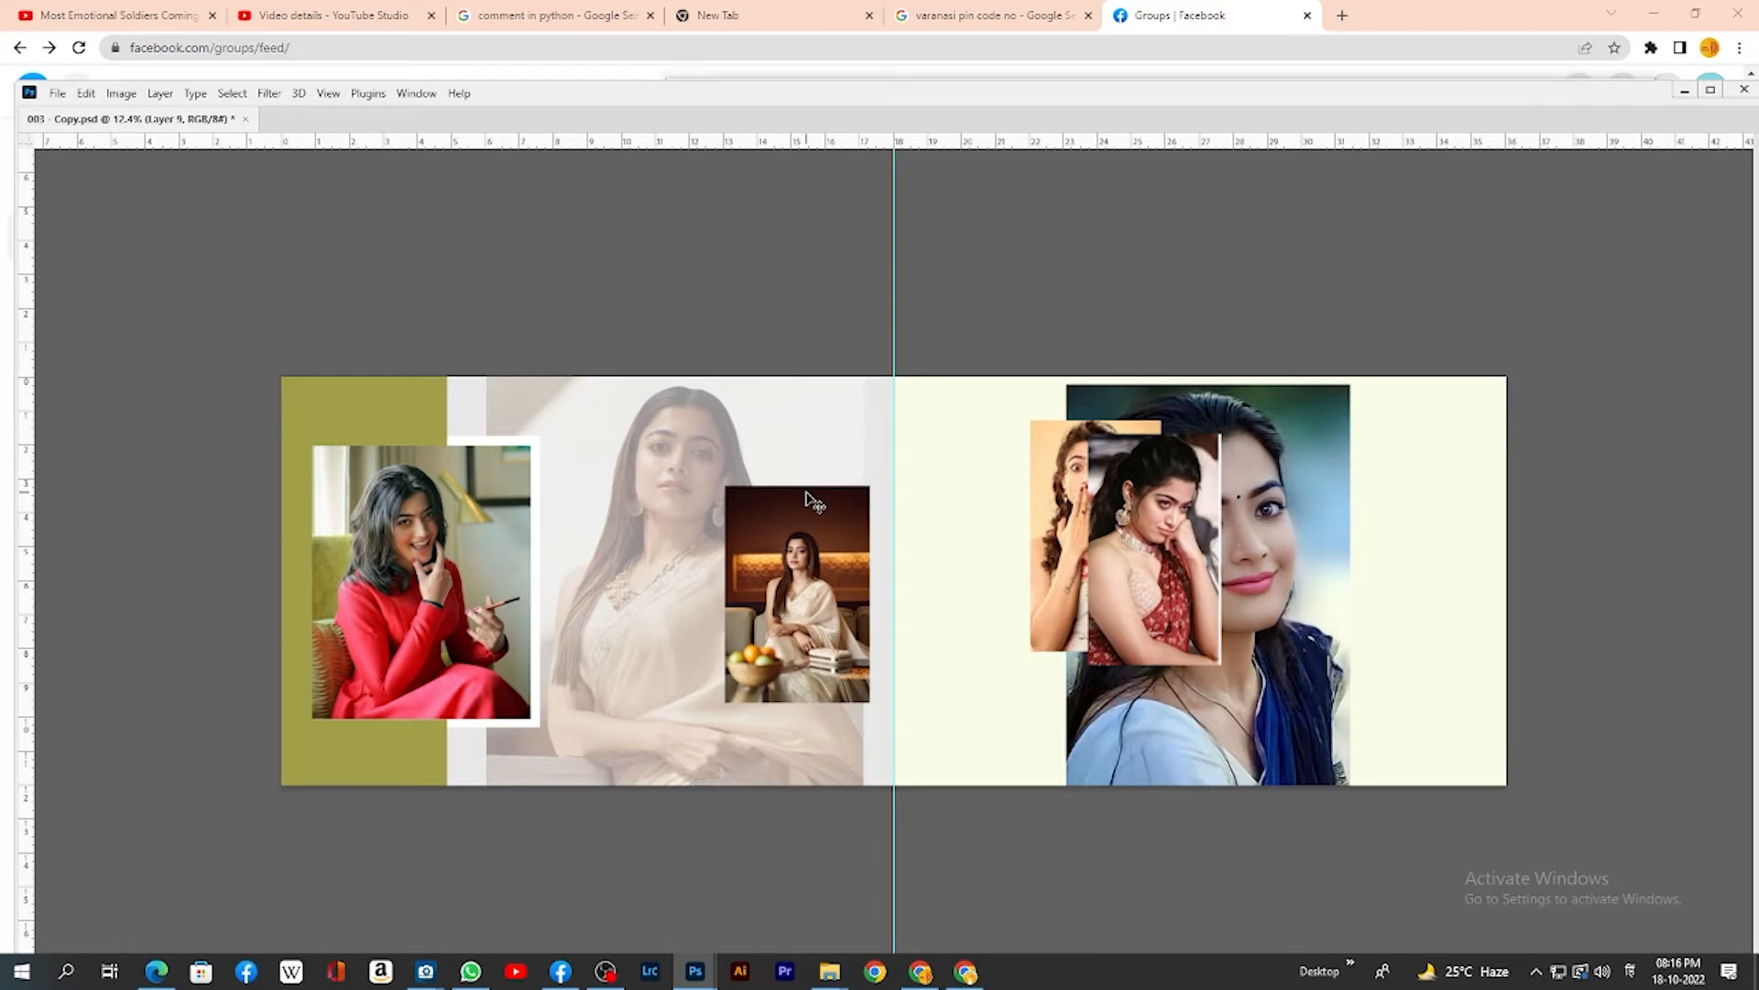
Move the seated-woman photo back over the lower right corner of the red-dress photo
{"action": "right_click", "coordinate": [803, 558]}
{"action": "left_click", "coordinate": [816, 566]}
{"action": "left_click_drag", "start_coordinate": [873, 581], "coordinate": [602, 622]}
{"action": "right_click", "coordinate": [573, 632]}
{"action": "left_click", "coordinate": [607, 640]}
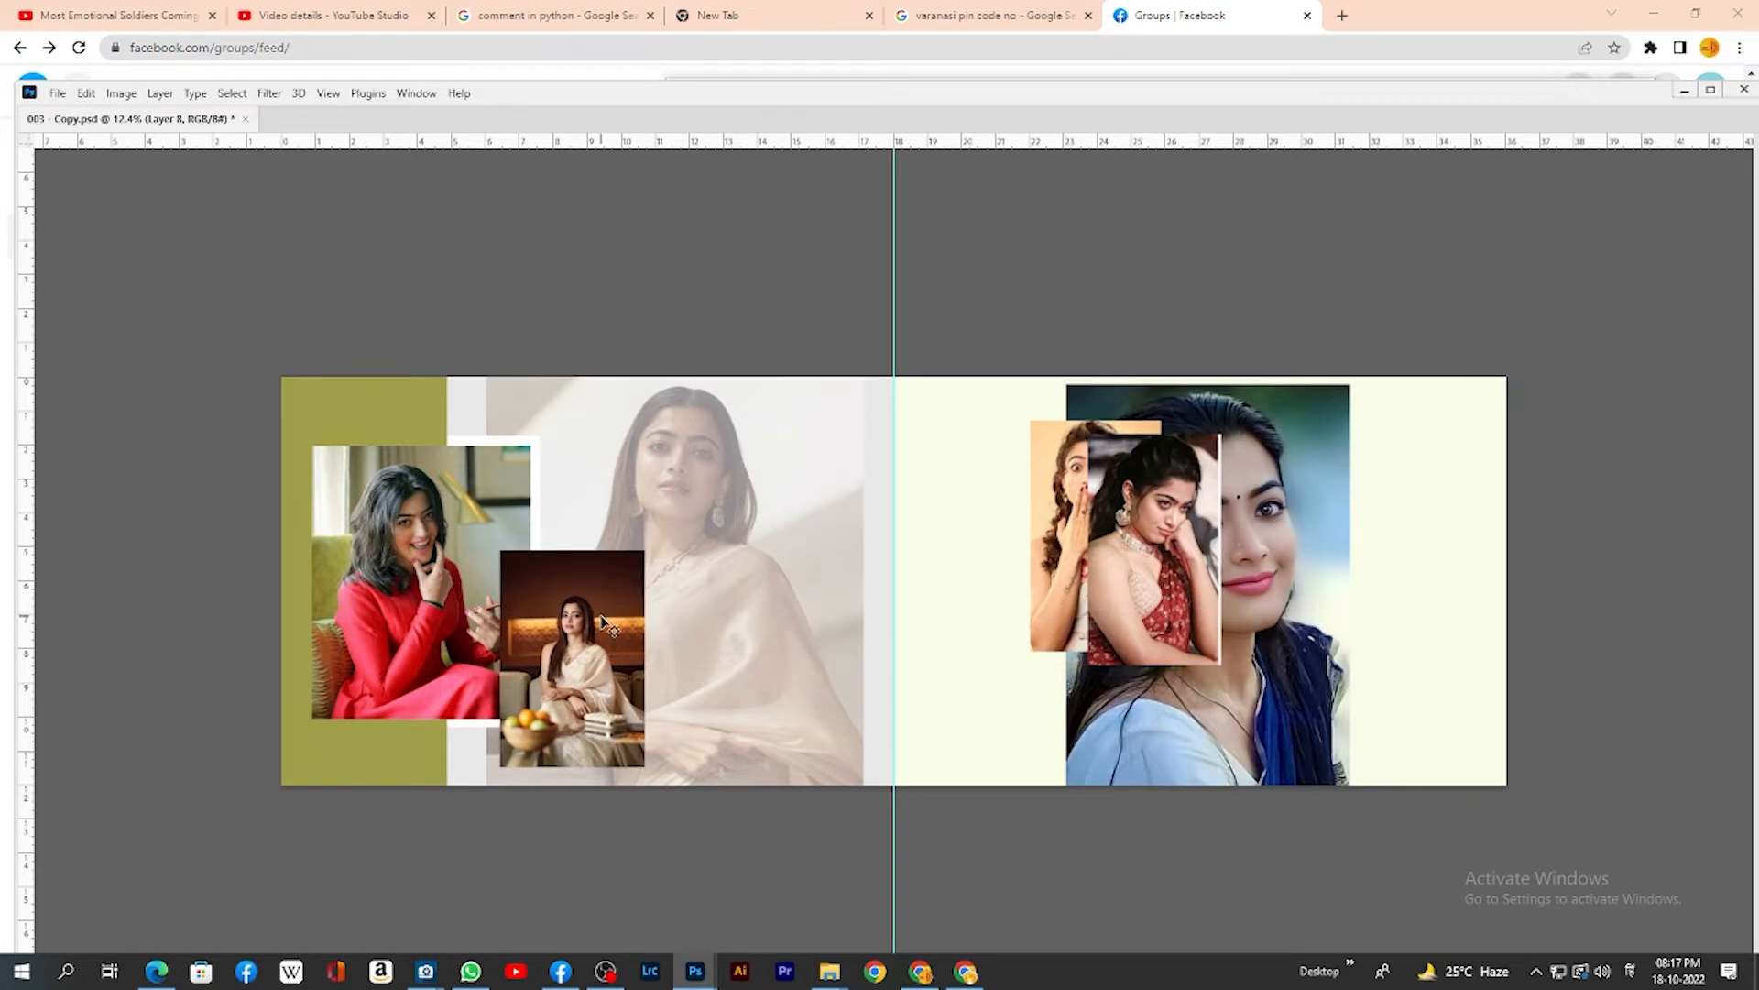
Shift the faded beige-saree photo about 3.5 in right so it runs up to the centre guide
{"action": "right_click", "coordinate": [699, 576]}
{"action": "left_click", "coordinate": [724, 583]}
{"action": "left_click_drag", "start_coordinate": [723, 580], "coordinate": [859, 583]}
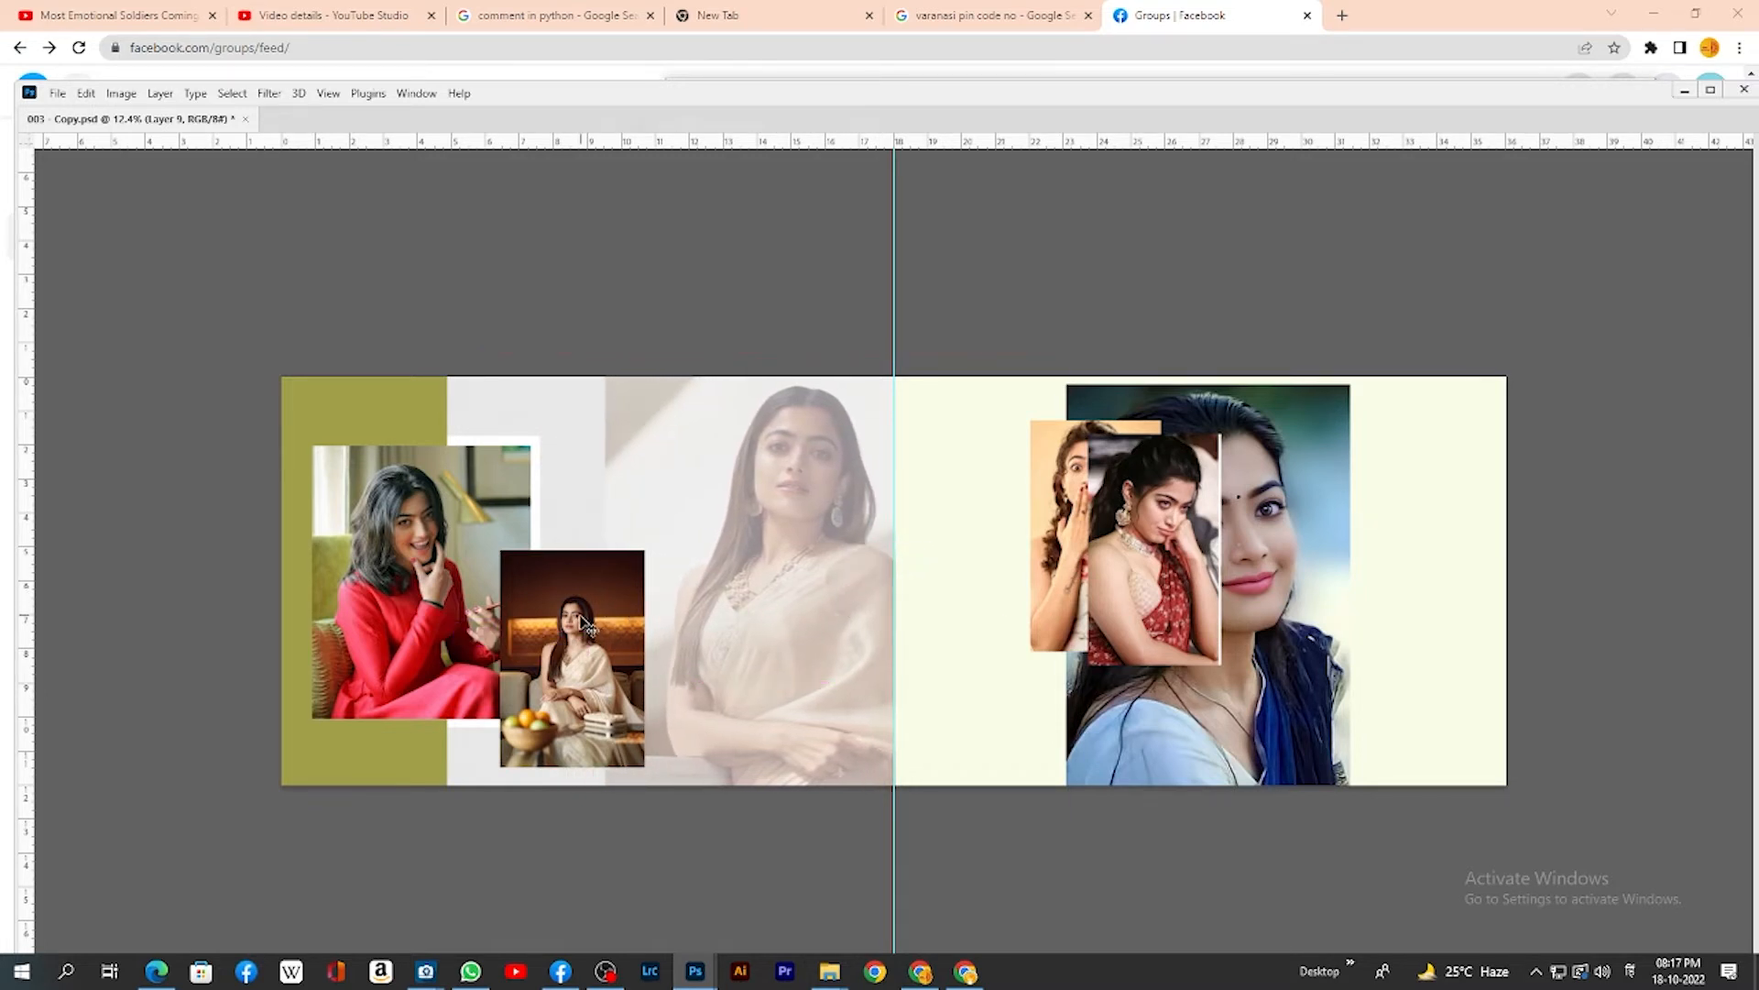
Move the seated-woman photo just right of the red-dress photo's white border, then nudge it slightly up and right
{"action": "right_click", "coordinate": [585, 623]}
{"action": "left_click", "coordinate": [609, 627]}
{"action": "left_click_drag", "start_coordinate": [616, 632], "coordinate": [659, 635]}
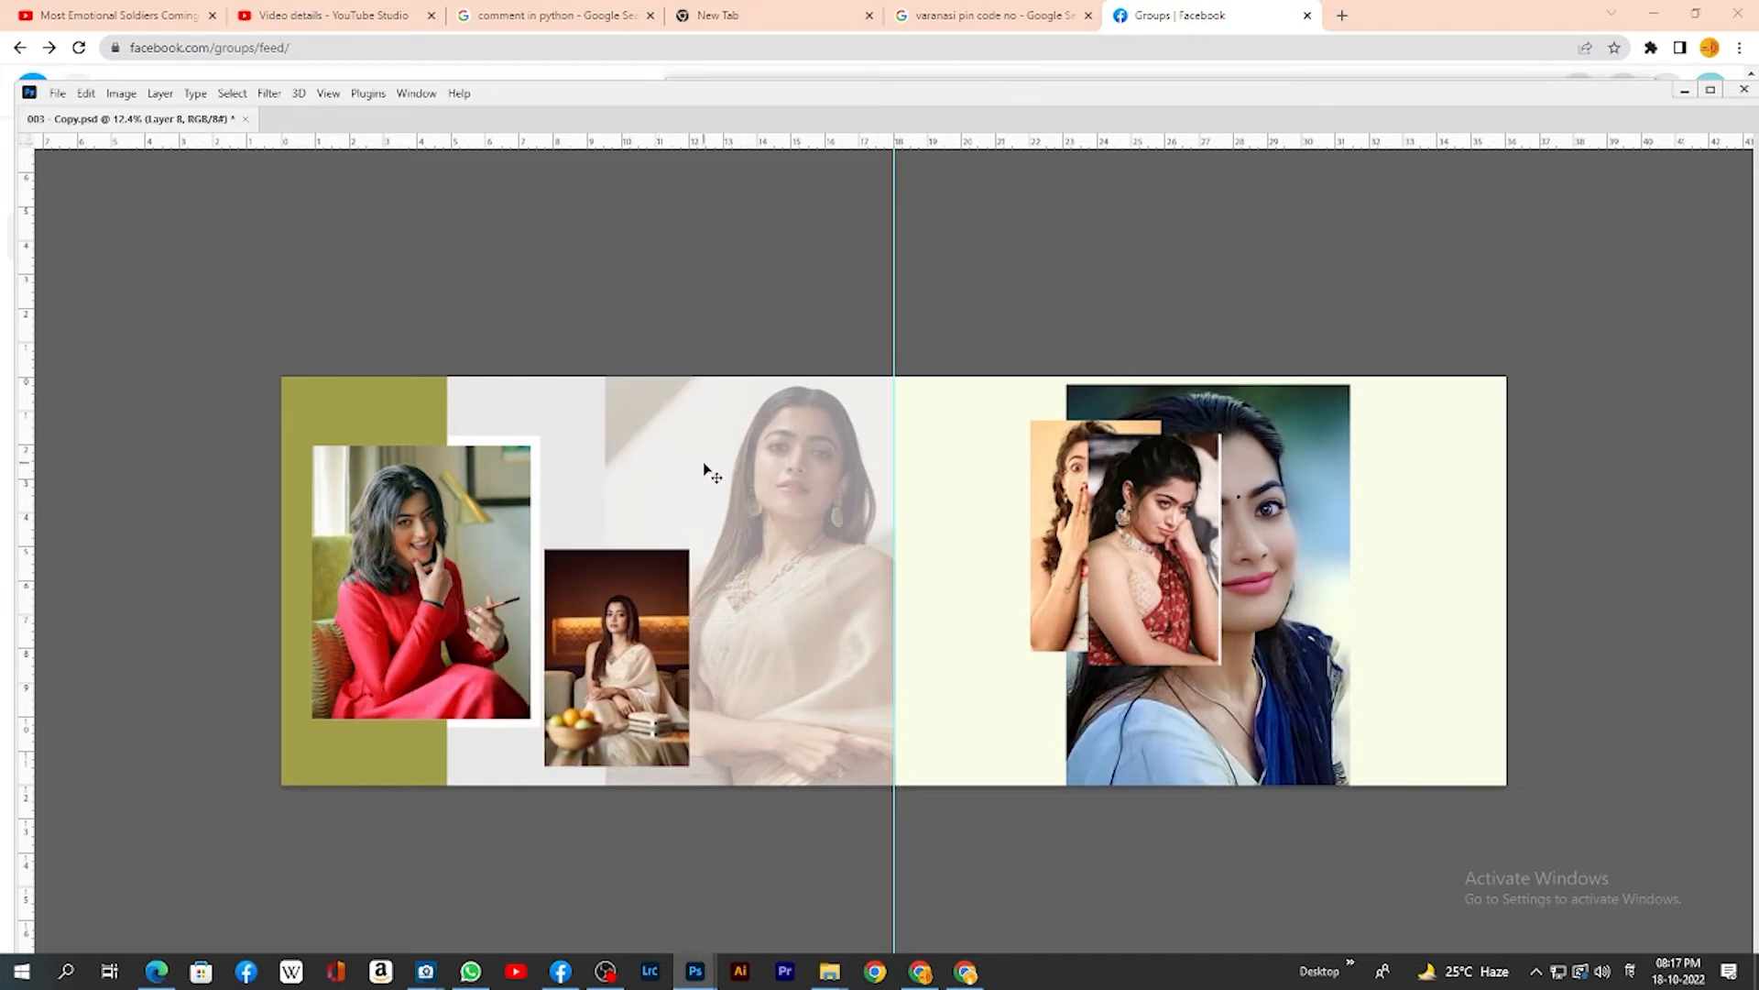
{"action": "right_click", "coordinate": [738, 511]}
{"action": "left_click", "coordinate": [769, 515]}
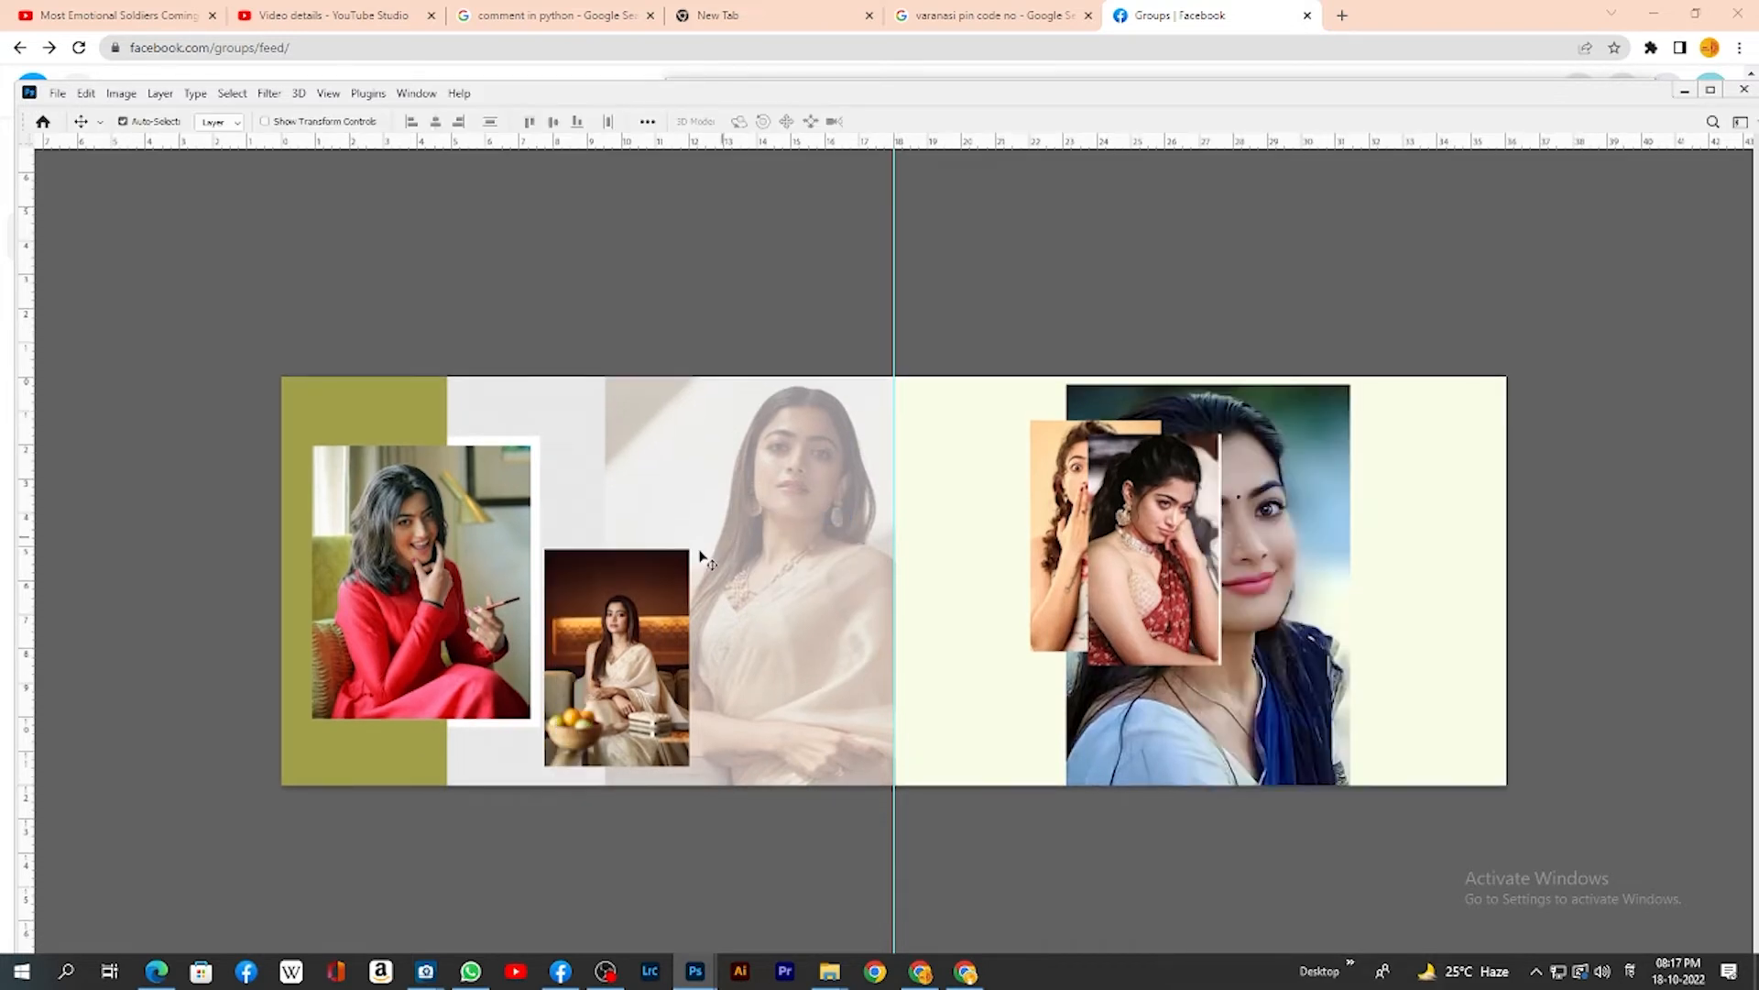
{"action": "right_click", "coordinate": [652, 600]}
{"action": "left_click", "coordinate": [669, 607]}
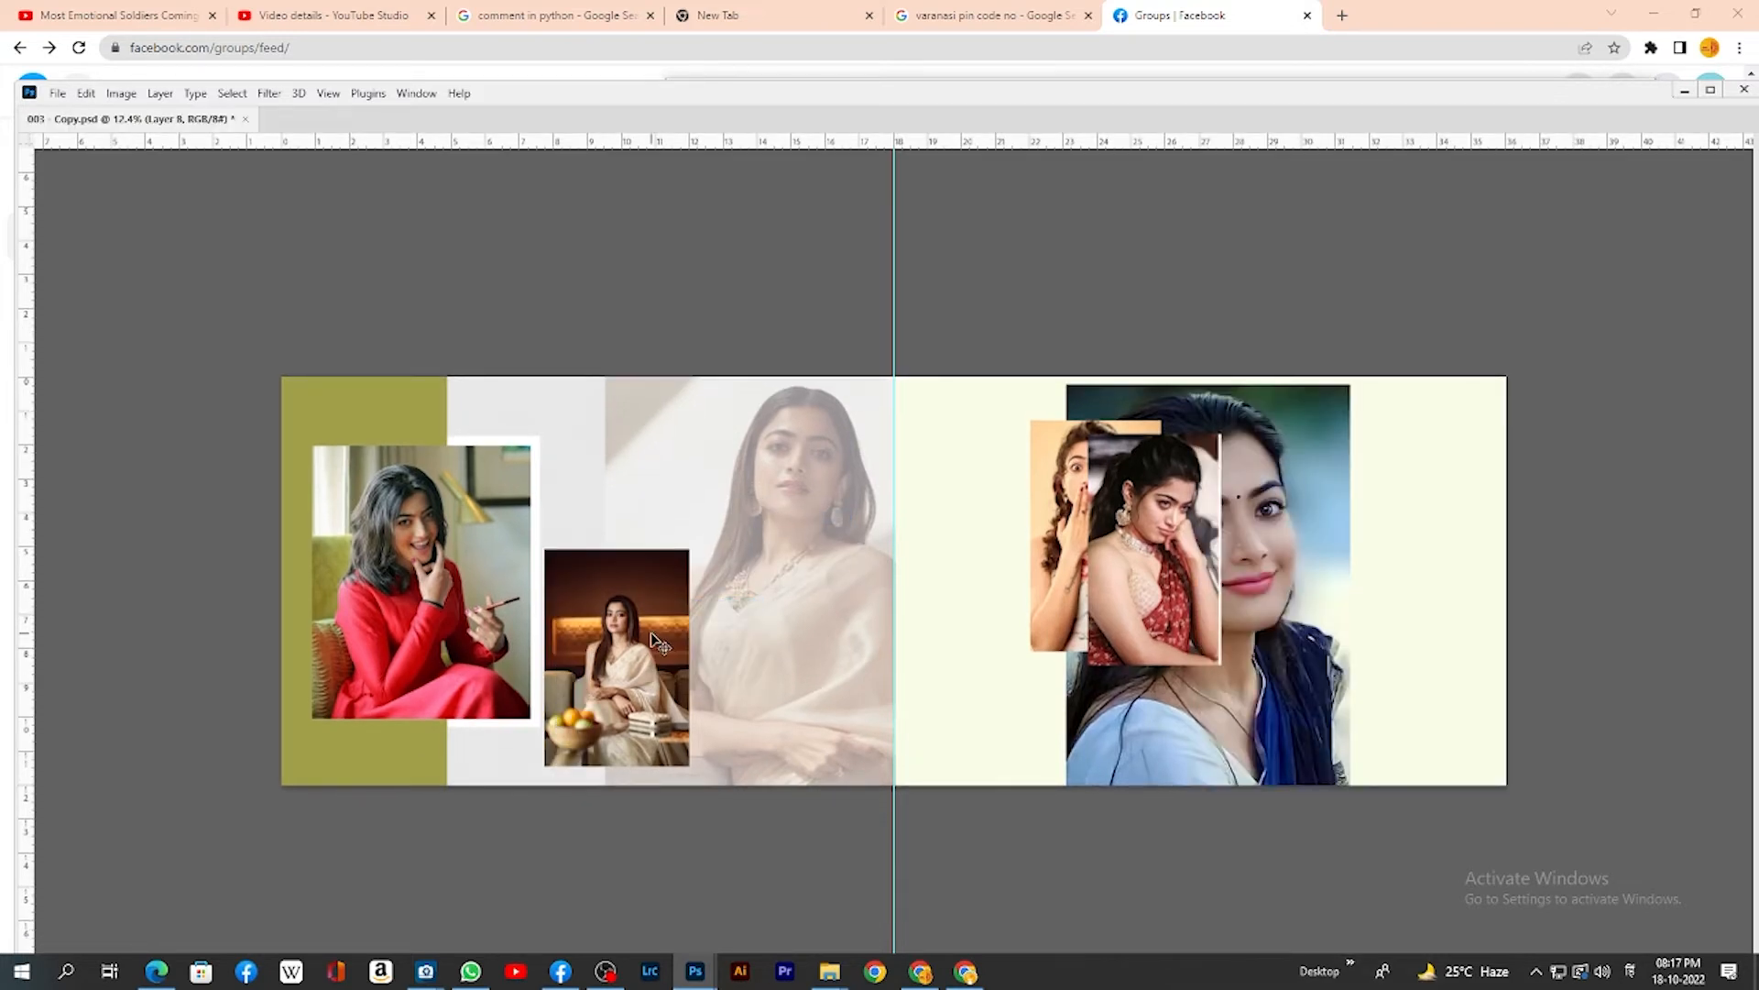
{"action": "key", "text": "shift+Right"}
{"action": "key", "text": "shift+Up"}
{"action": "key", "text": "shift+Up"}
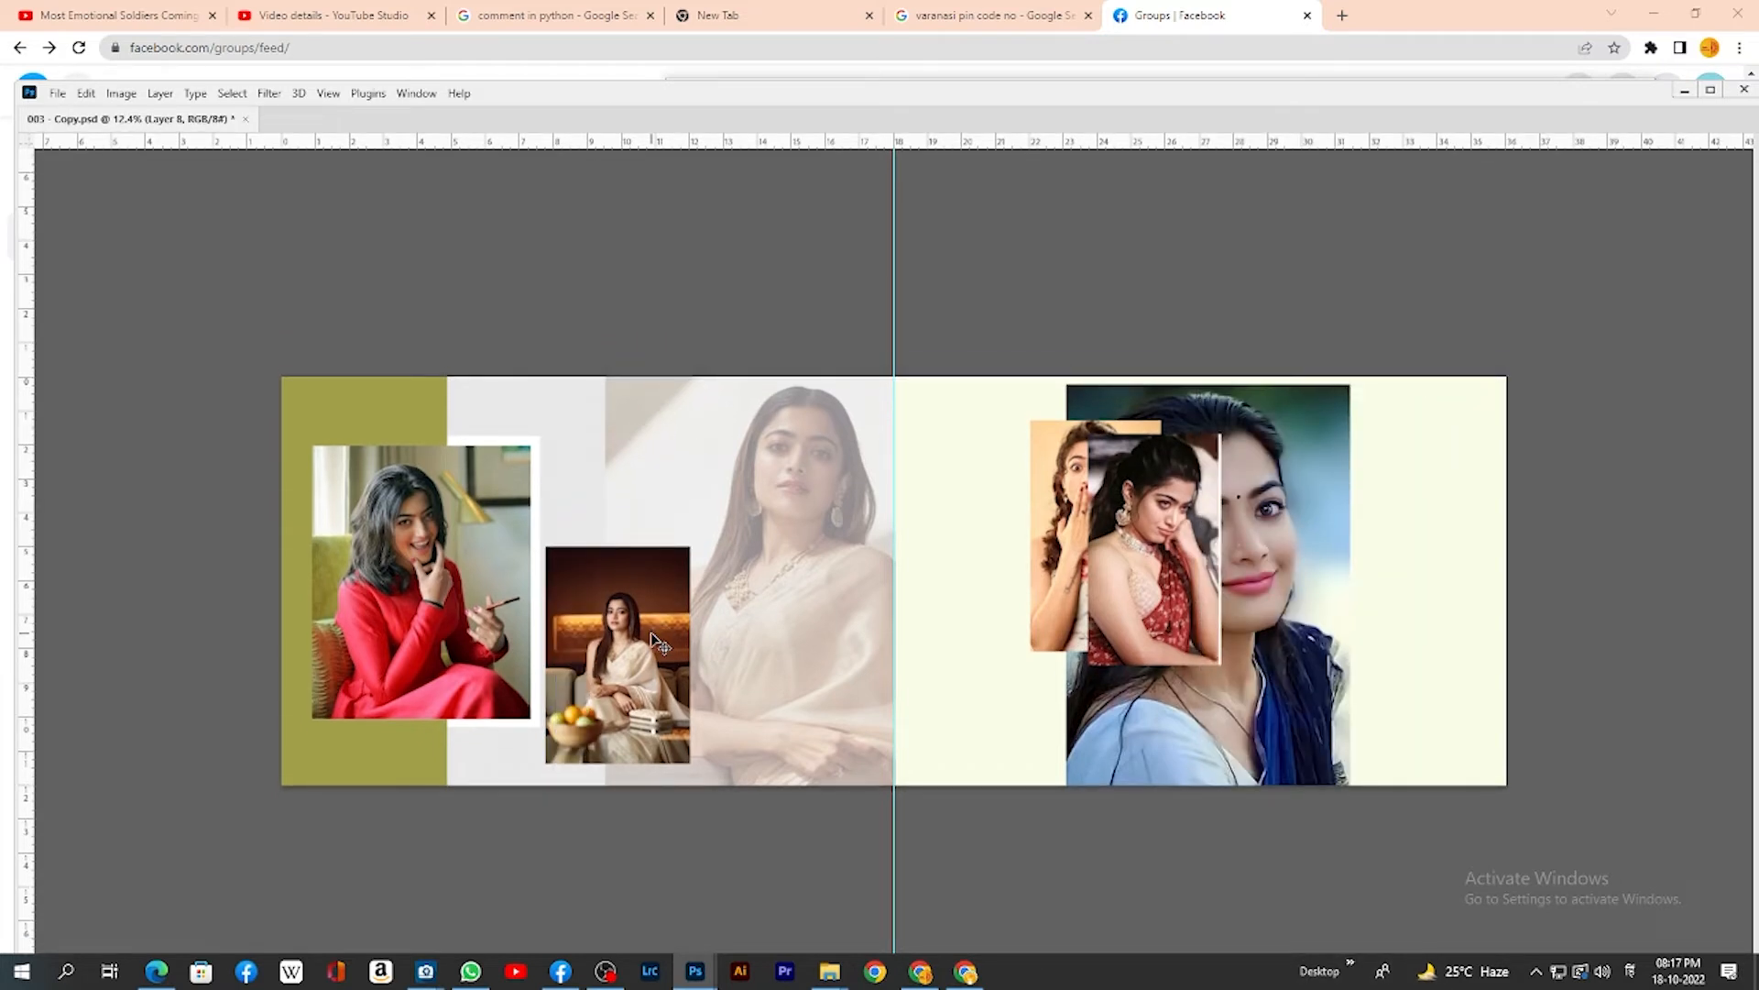
Copy a feathered selection about 3.5 by 5.4 in around the red-dress woman's head and upper body to a new layer
{"action": "key", "text": "Tab"}
{"action": "key", "text": "Tab"}
{"action": "right_click", "coordinate": [605, 633]}
{"action": "left_click", "coordinate": [622, 645]}
{"action": "right_click", "coordinate": [455, 580]}
{"action": "left_click", "coordinate": [458, 581]}
{"action": "key", "text": "m"}
{"action": "left_click_drag", "start_coordinate": [358, 452], "coordinate": [478, 634]}
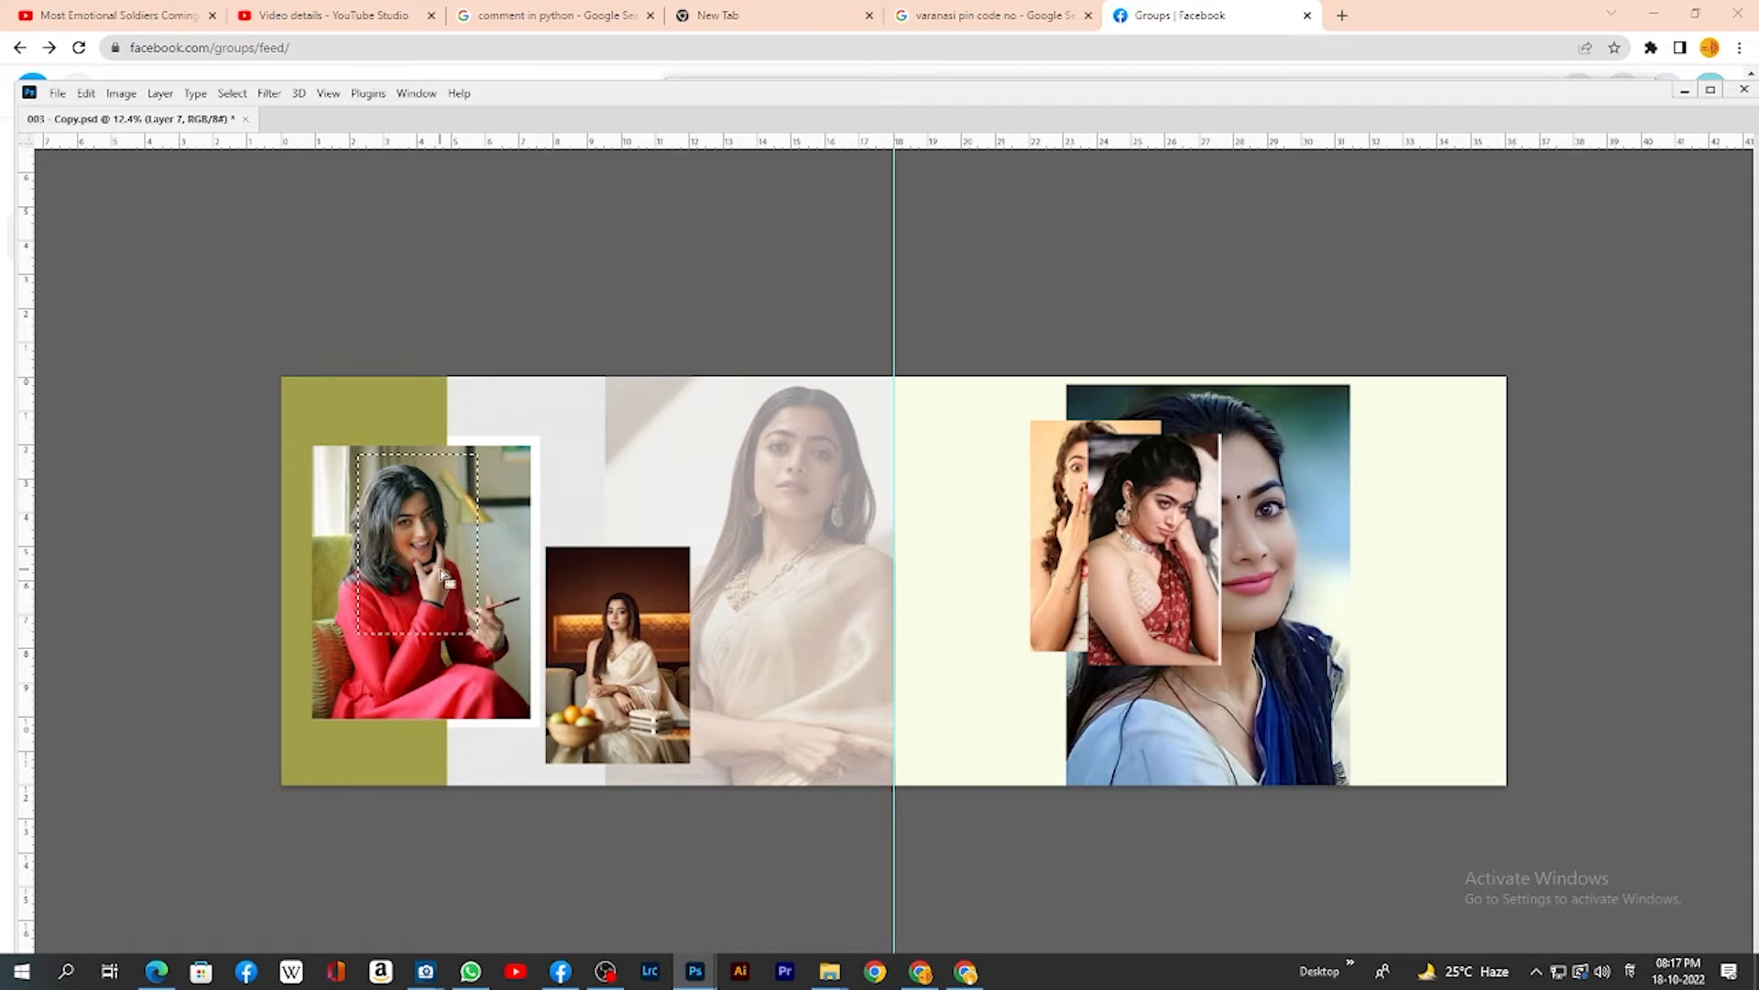
{"action": "right_click", "coordinate": [442, 571]}
{"action": "left_click", "coordinate": [479, 613]}
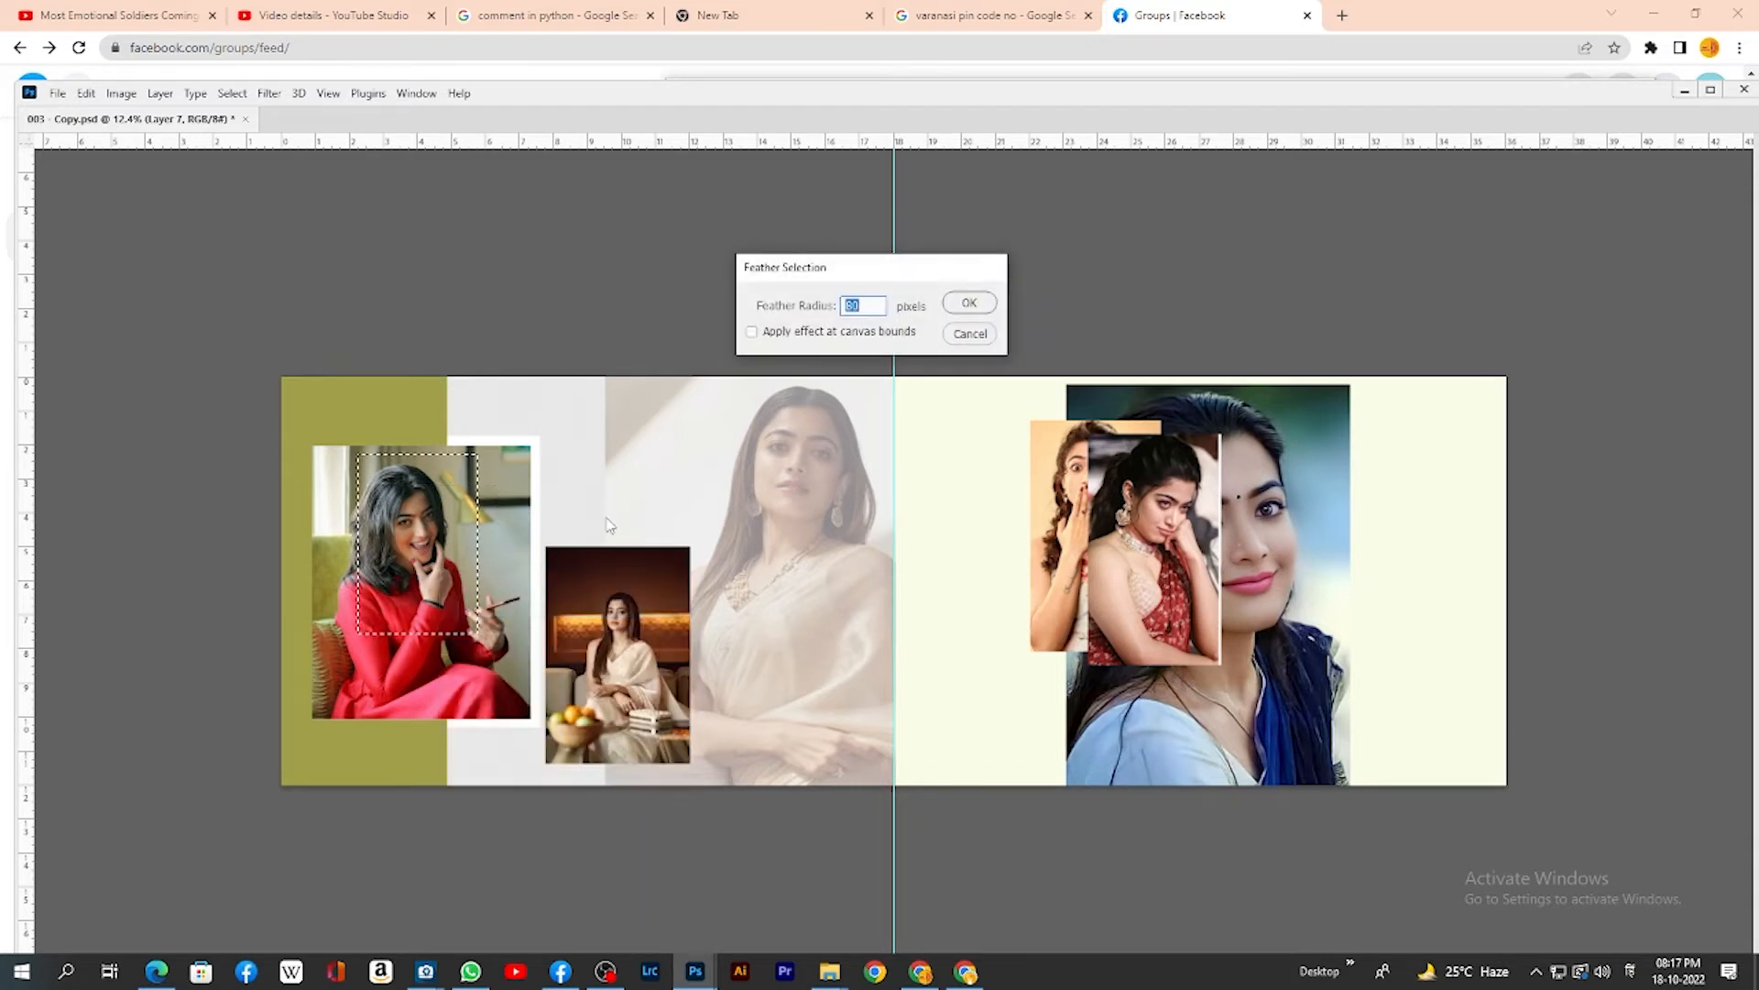
{"action": "key", "text": "Return"}
{"action": "key", "text": "ctrl+j"}
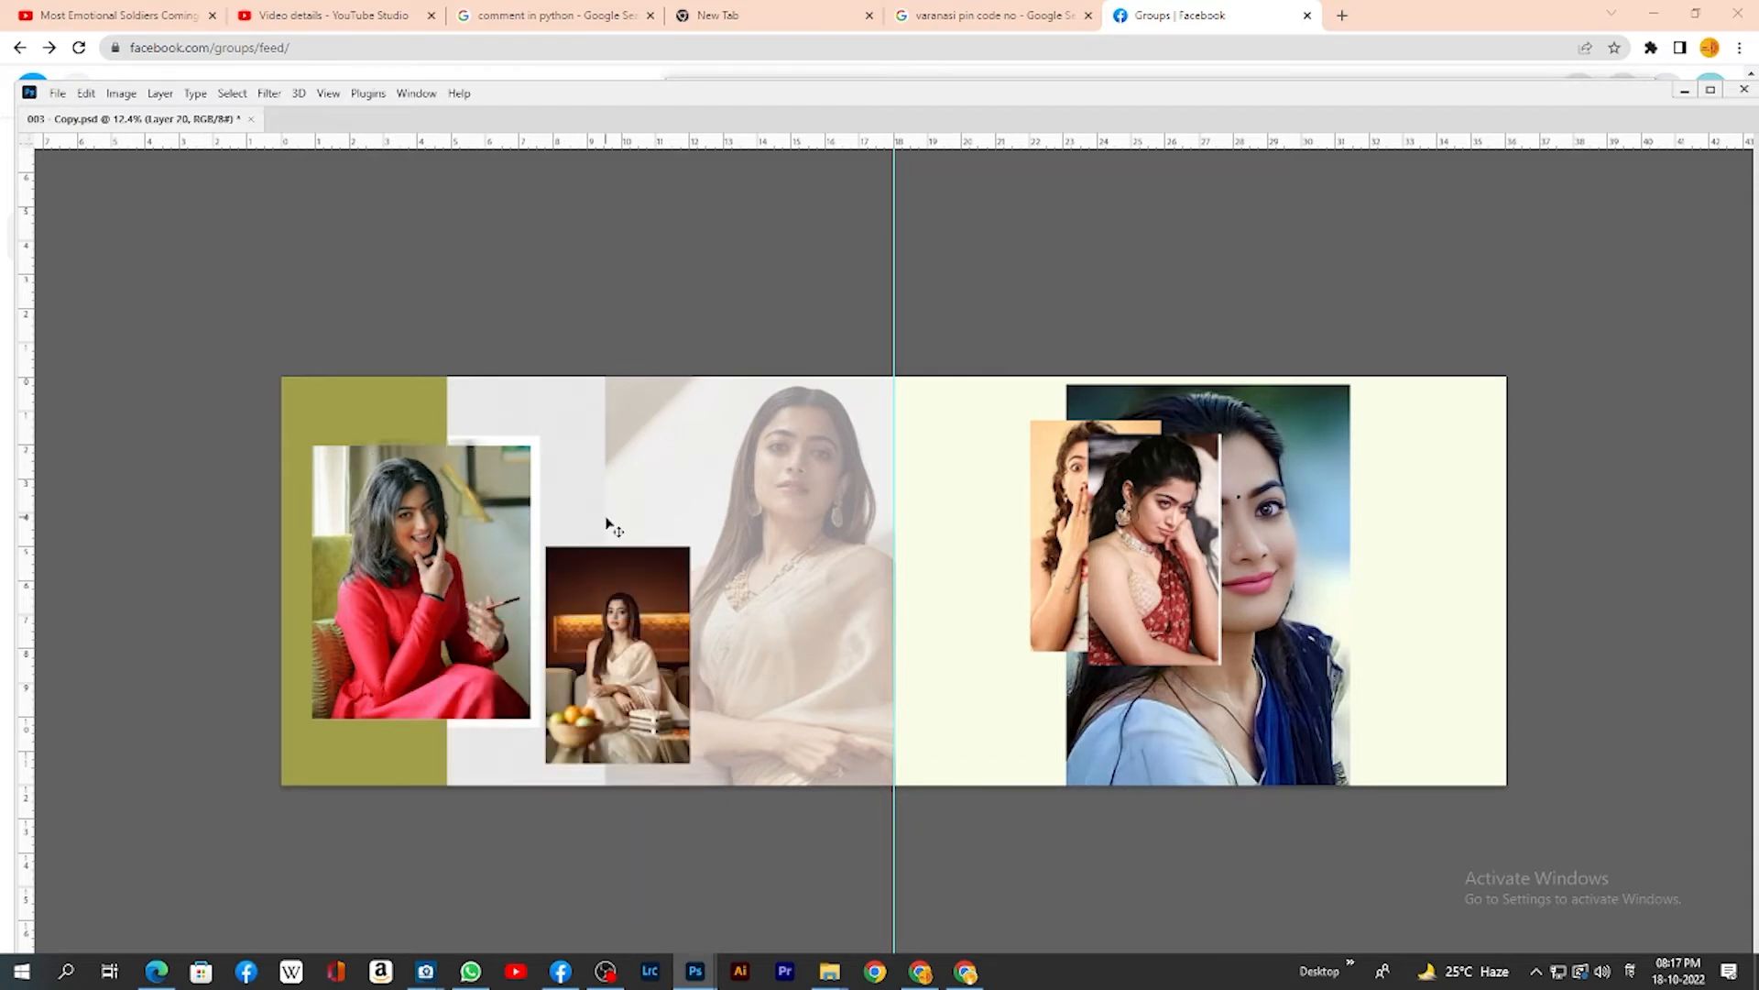
Place the copied portrait at the page's top edge beside the olive strip, behind the red-dress photo, and fade it heavily
{"action": "left_click_drag", "start_coordinate": [458, 541], "coordinate": [566, 461]}
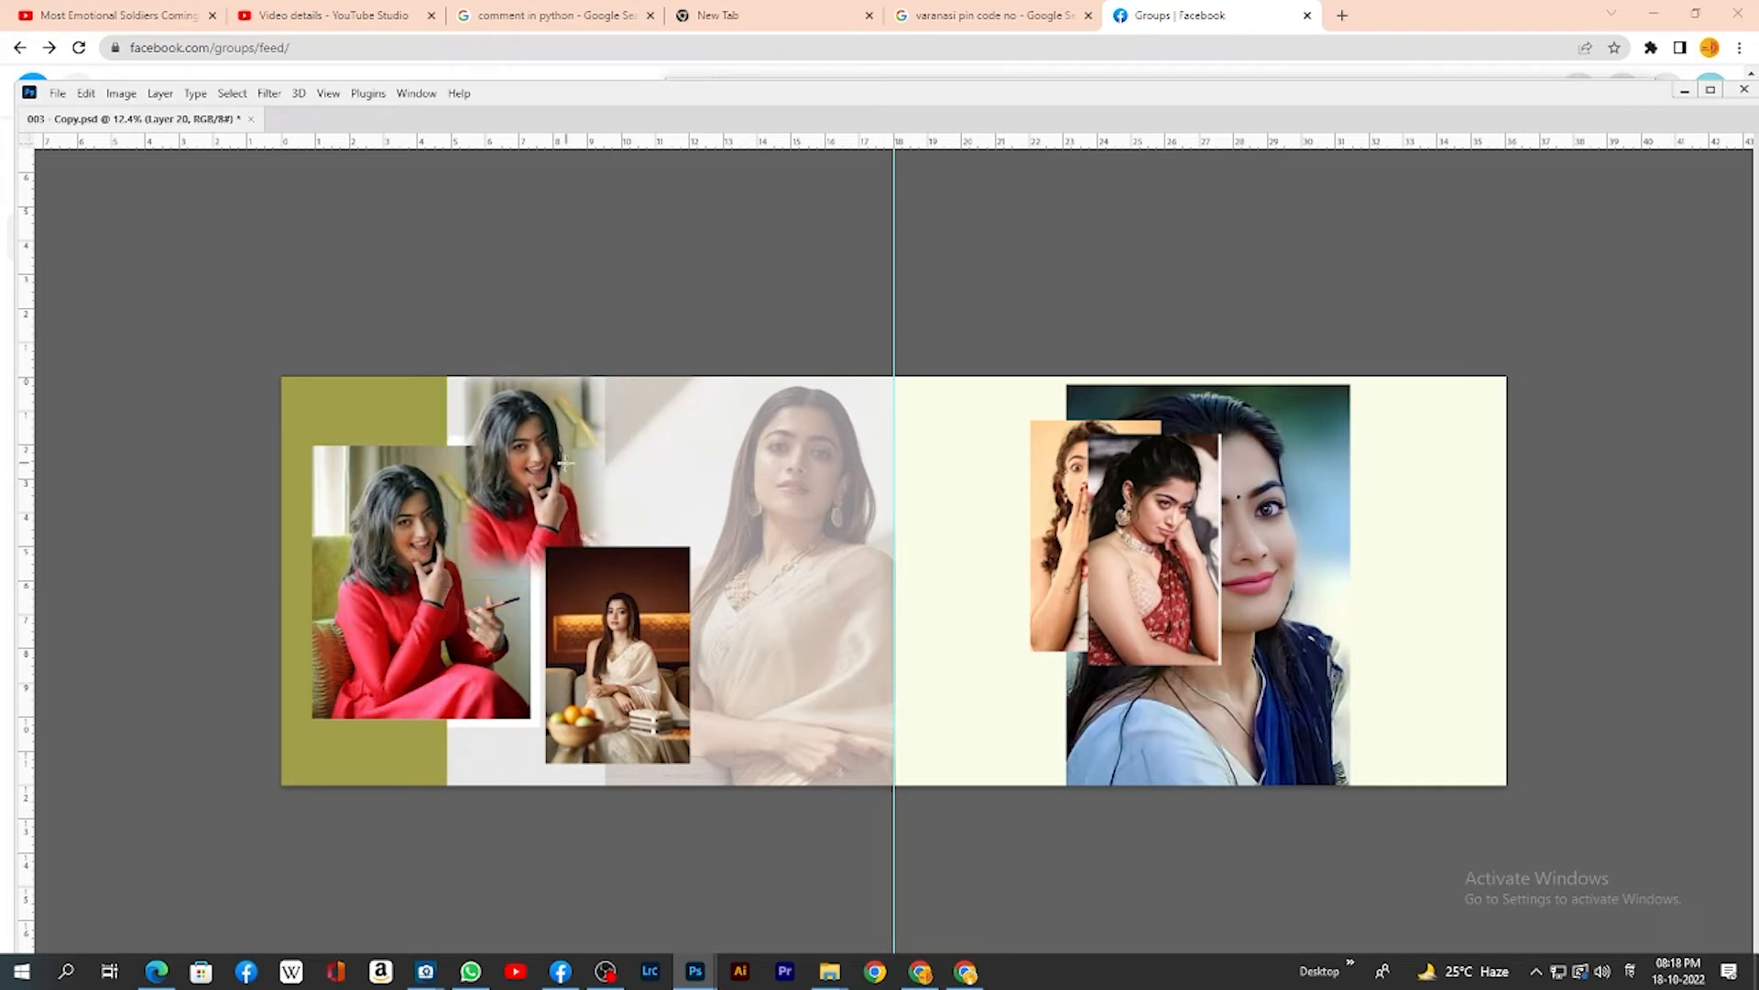
{"action": "key", "text": "ctrl+bracketleft"}
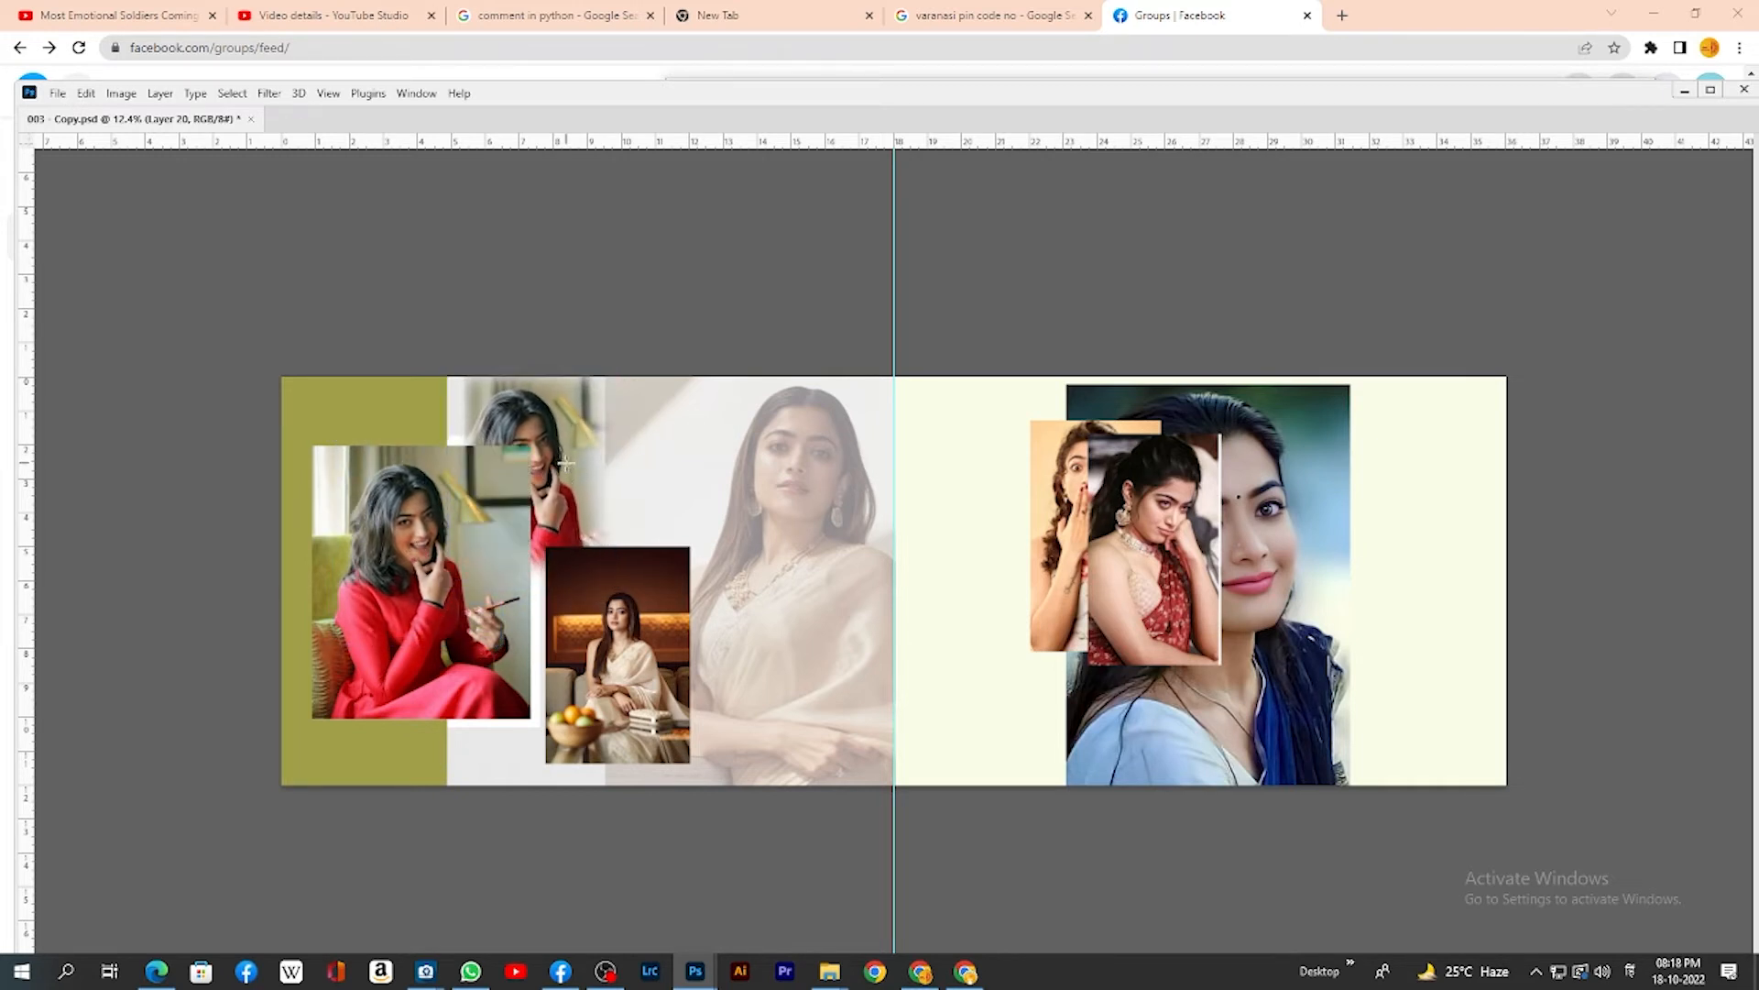
{"action": "key", "text": "ctrl+bracketleft"}
Flip the faded portrait copy horizontally and enlarge it beyond the page's top edge
{"action": "key", "text": "ctrl+t"}
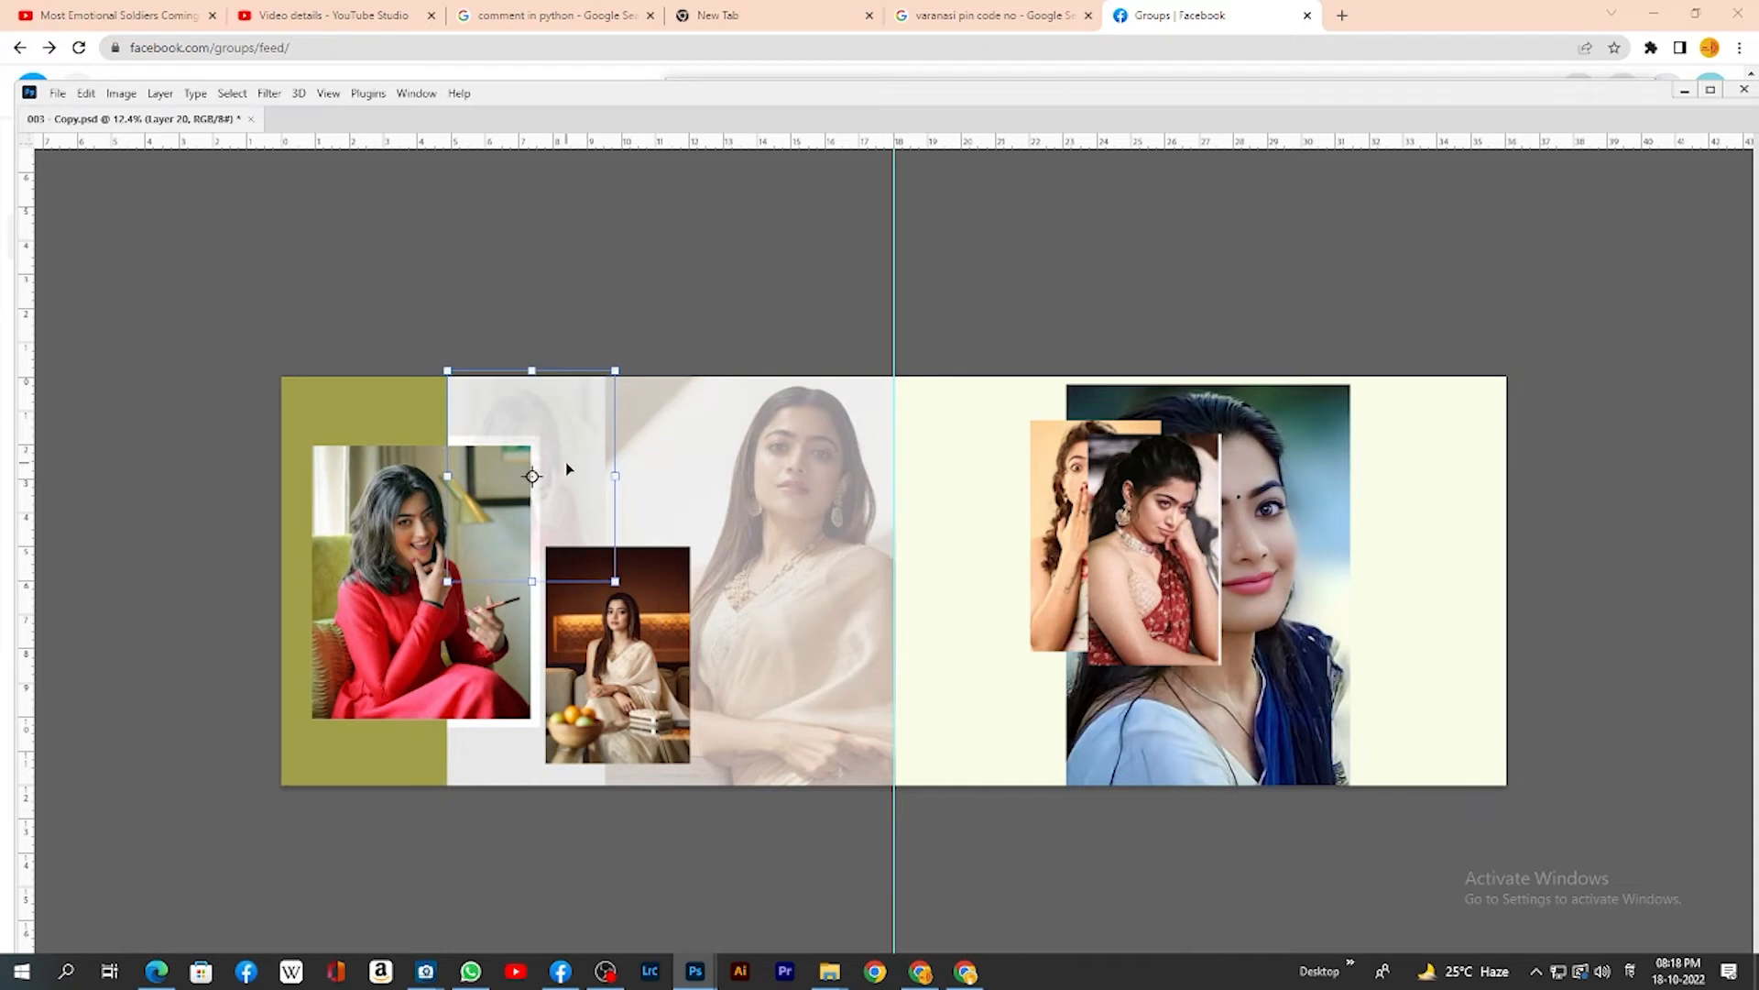
{"action": "right_click", "coordinate": [566, 463]}
{"action": "left_click", "coordinate": [620, 825]}
{"action": "left_click_drag", "start_coordinate": [617, 365], "coordinate": [668, 294]}
{"action": "key", "text": "Return"}
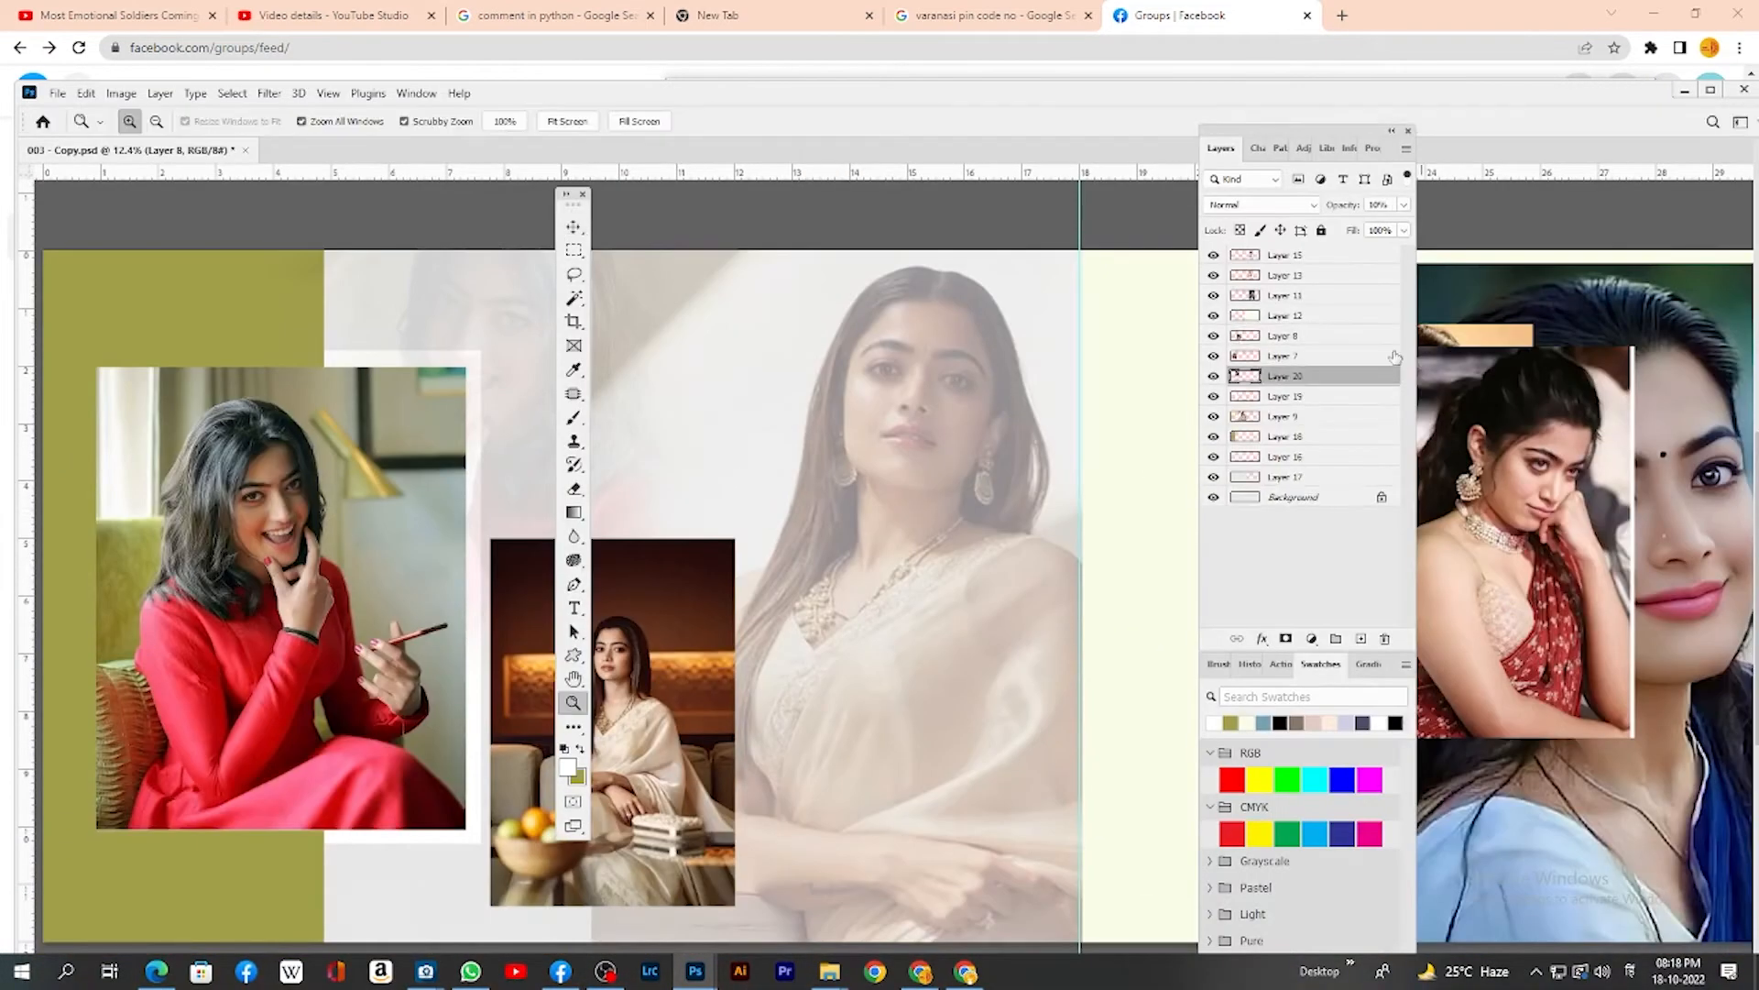
Move the portrait copy's layer beneath the olive strip's layer
{"action": "left_click_drag", "start_coordinate": [1338, 431], "coordinate": [1337, 444]}
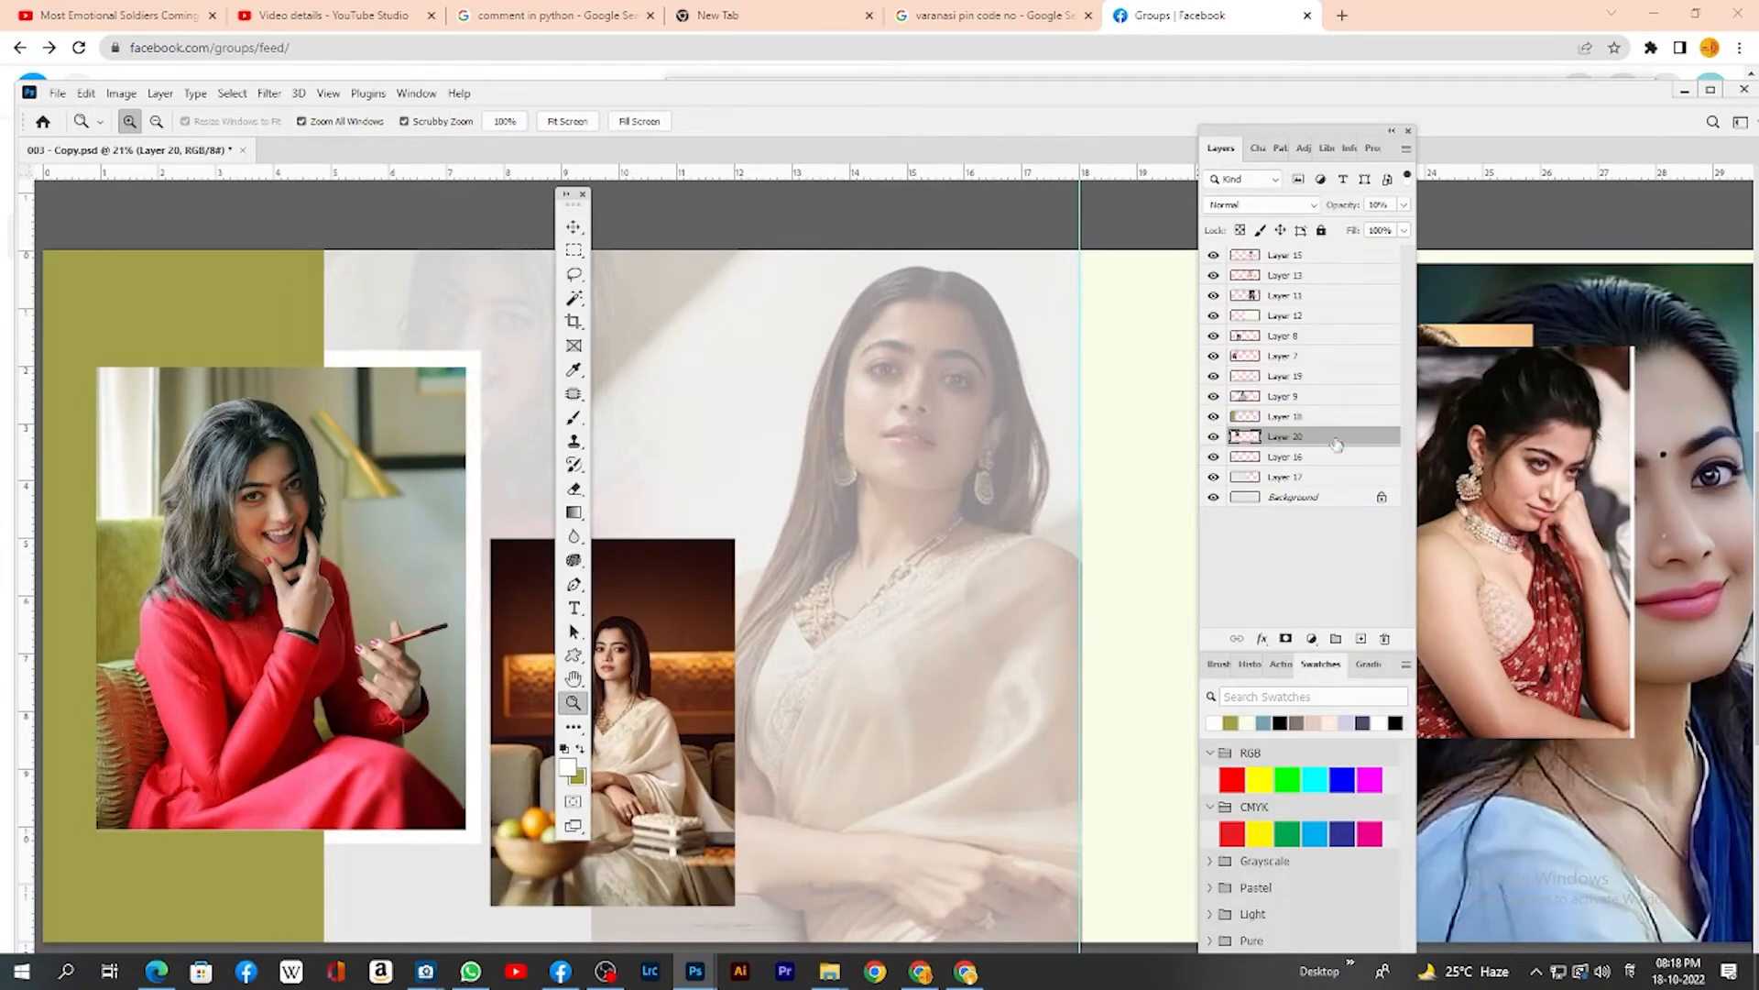
{"action": "key", "text": "Tab"}
{"action": "key", "text": "Tab"}
{"action": "key", "text": "Tab"}
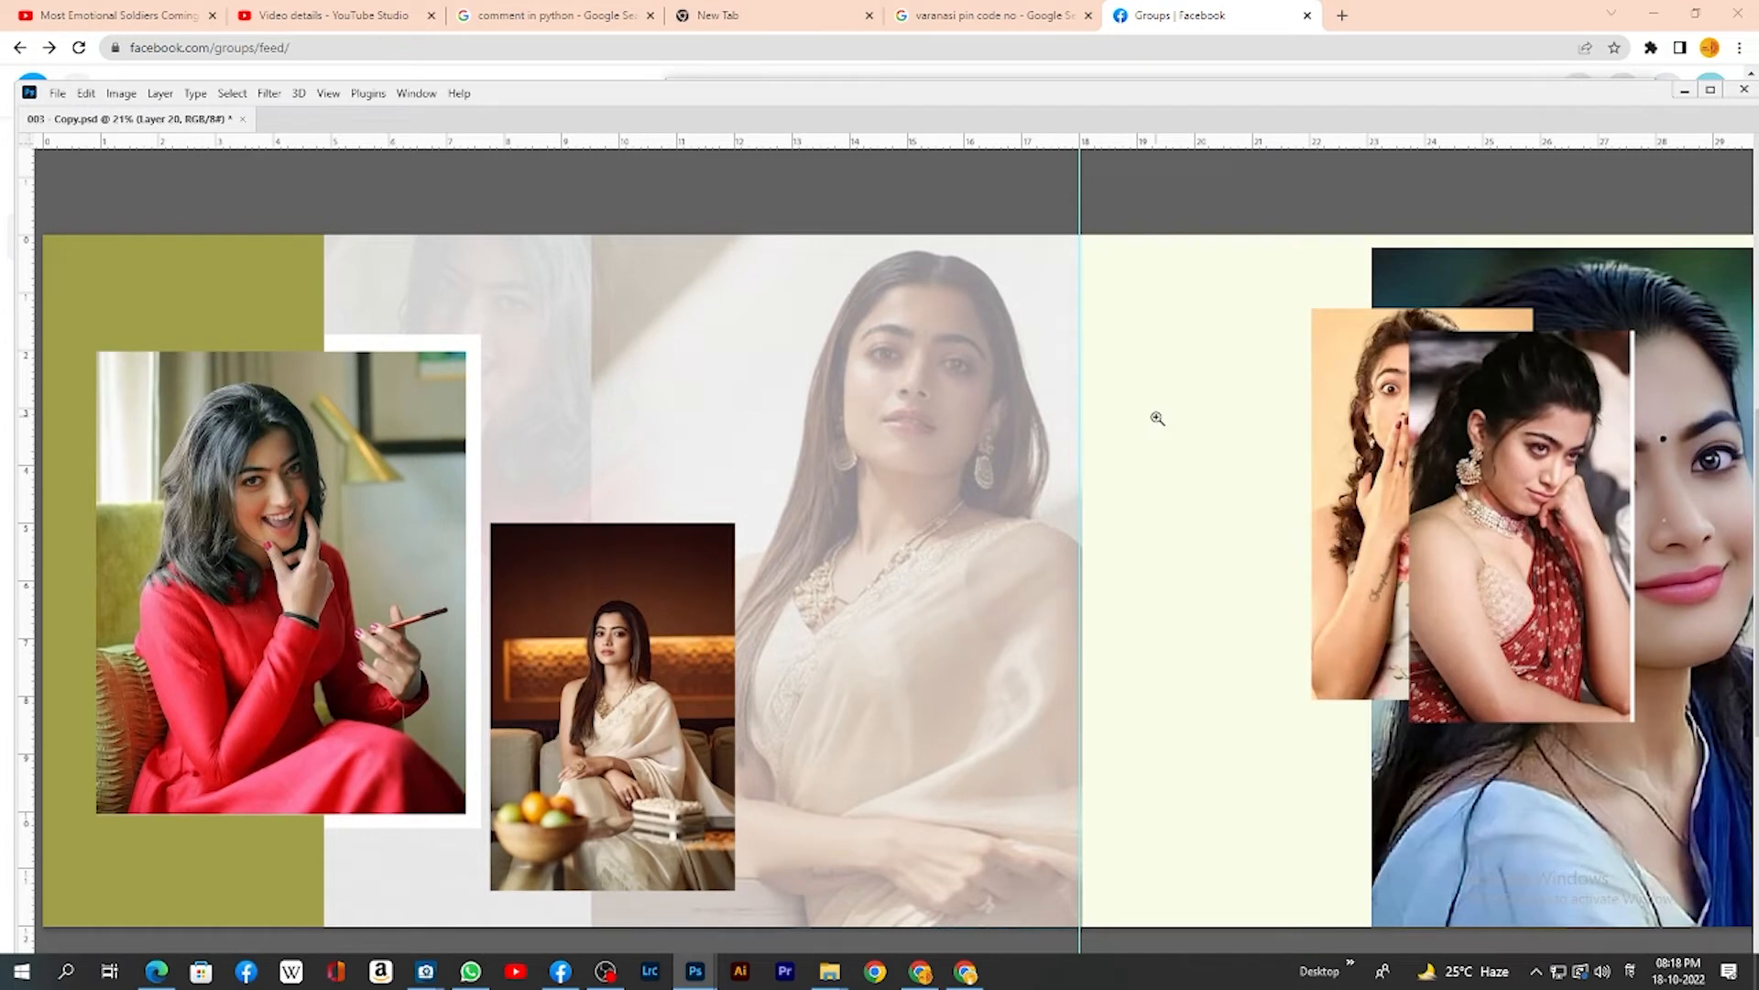
{"action": "key", "text": "Tab"}
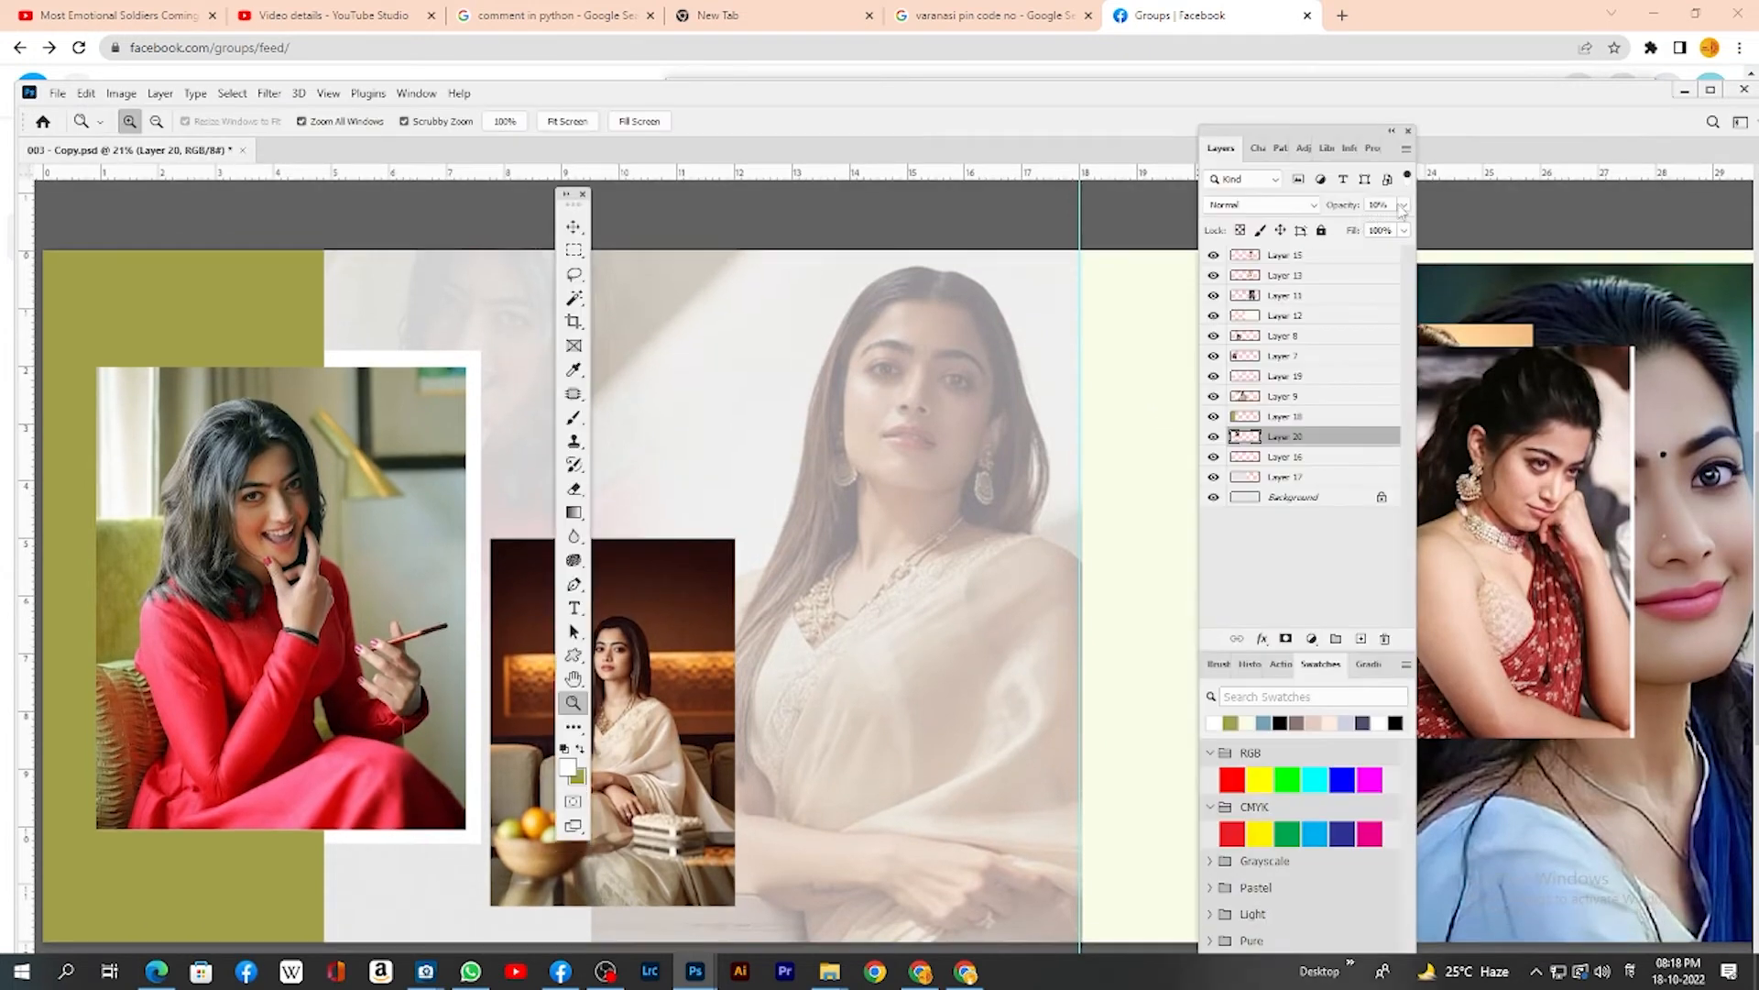
Set the portrait copy's opacity to 37% and view the whole spread
{"action": "left_click", "coordinate": [1403, 205]}
{"action": "left_click", "coordinate": [1354, 229]}
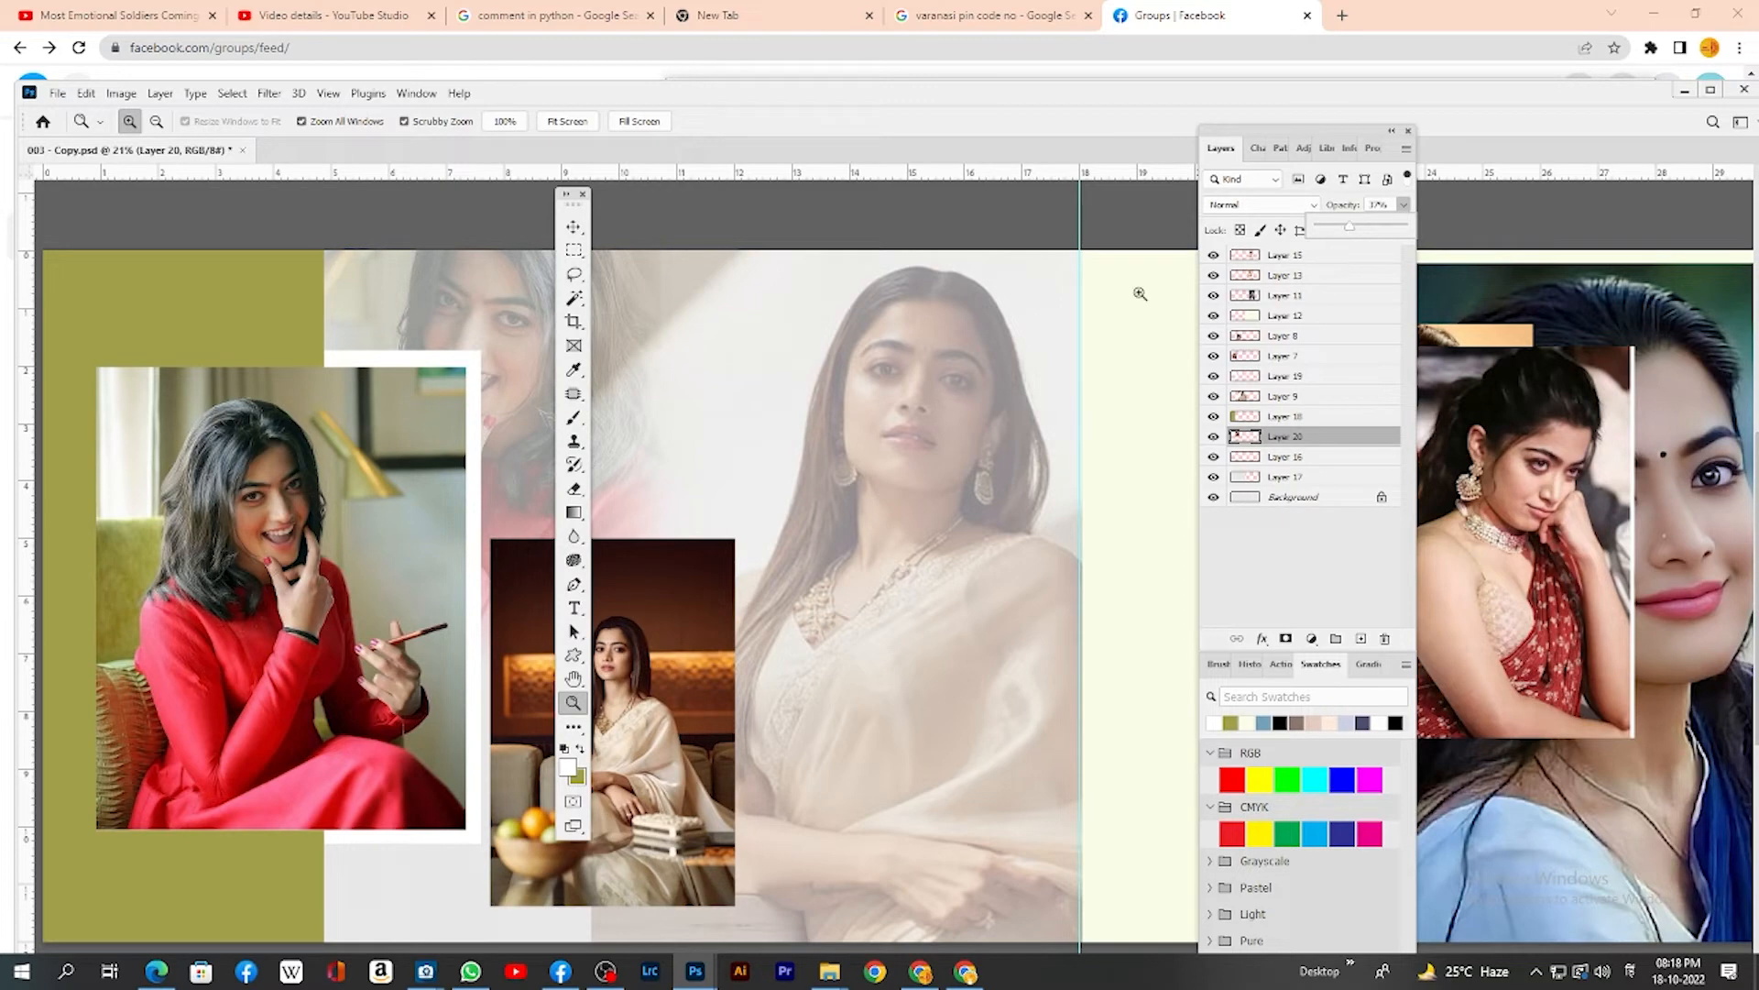
{"action": "key", "text": "Tab"}
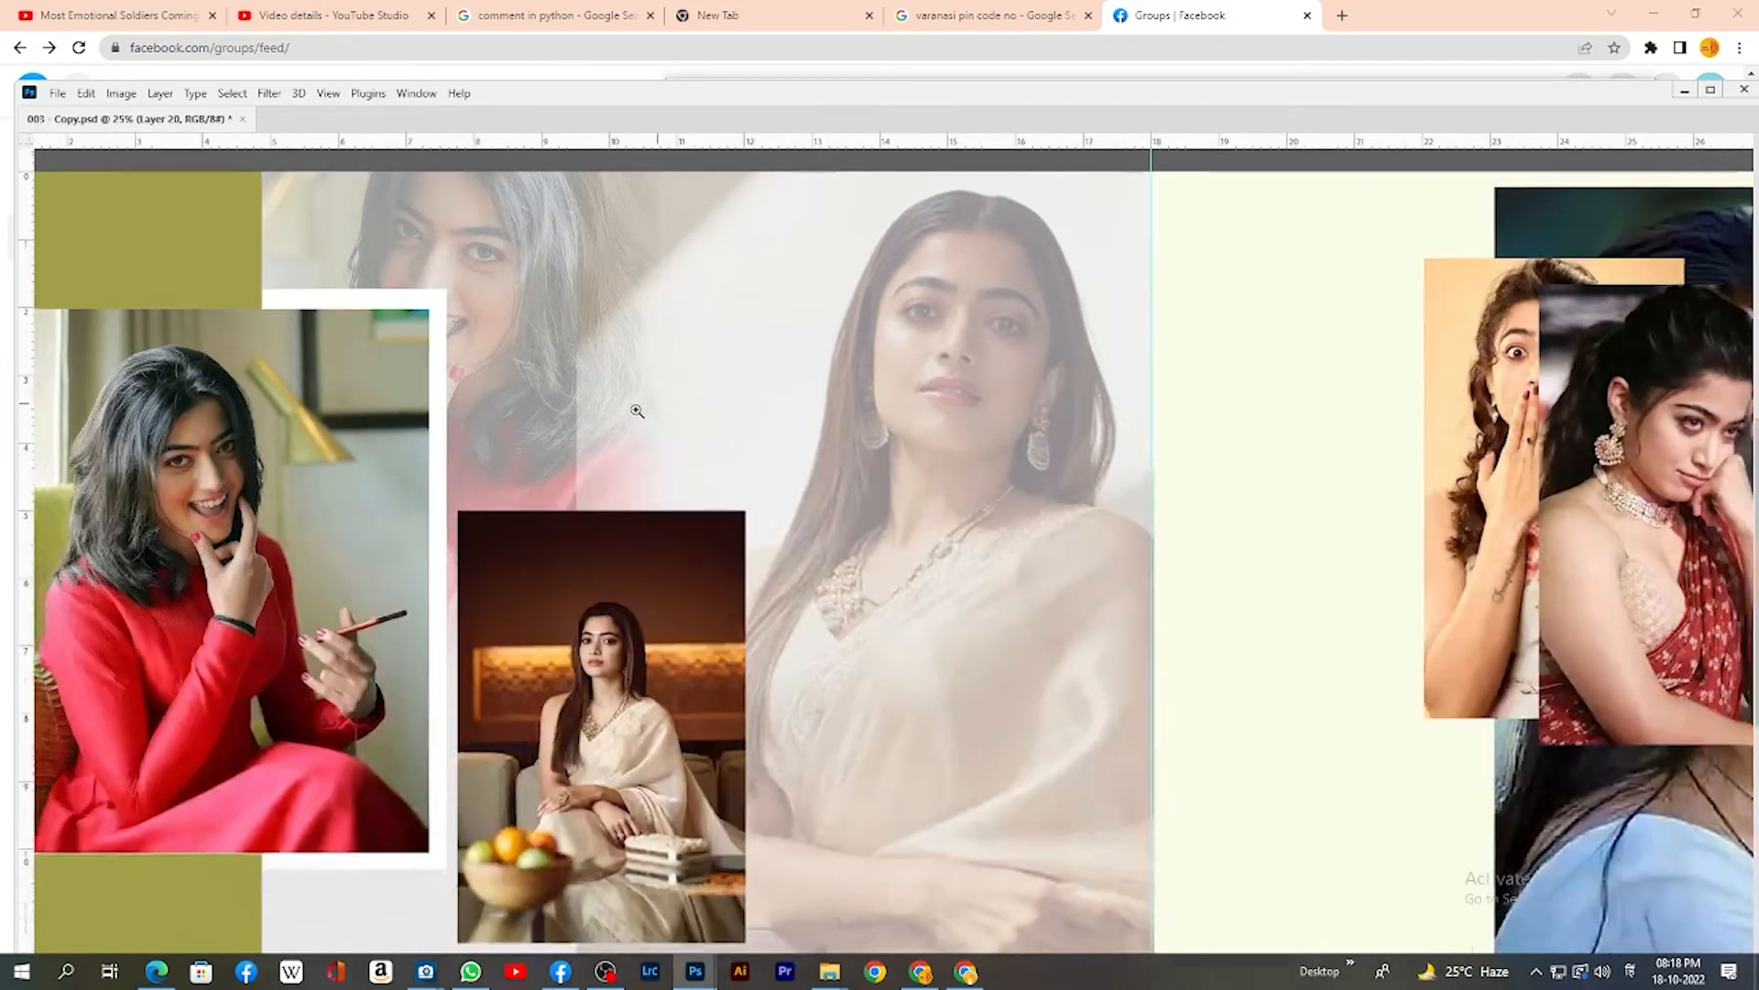
{"action": "key", "text": "ctrl+minus"}
{"action": "left_click_drag", "start_coordinate": [537, 369], "coordinate": [549, 392]}
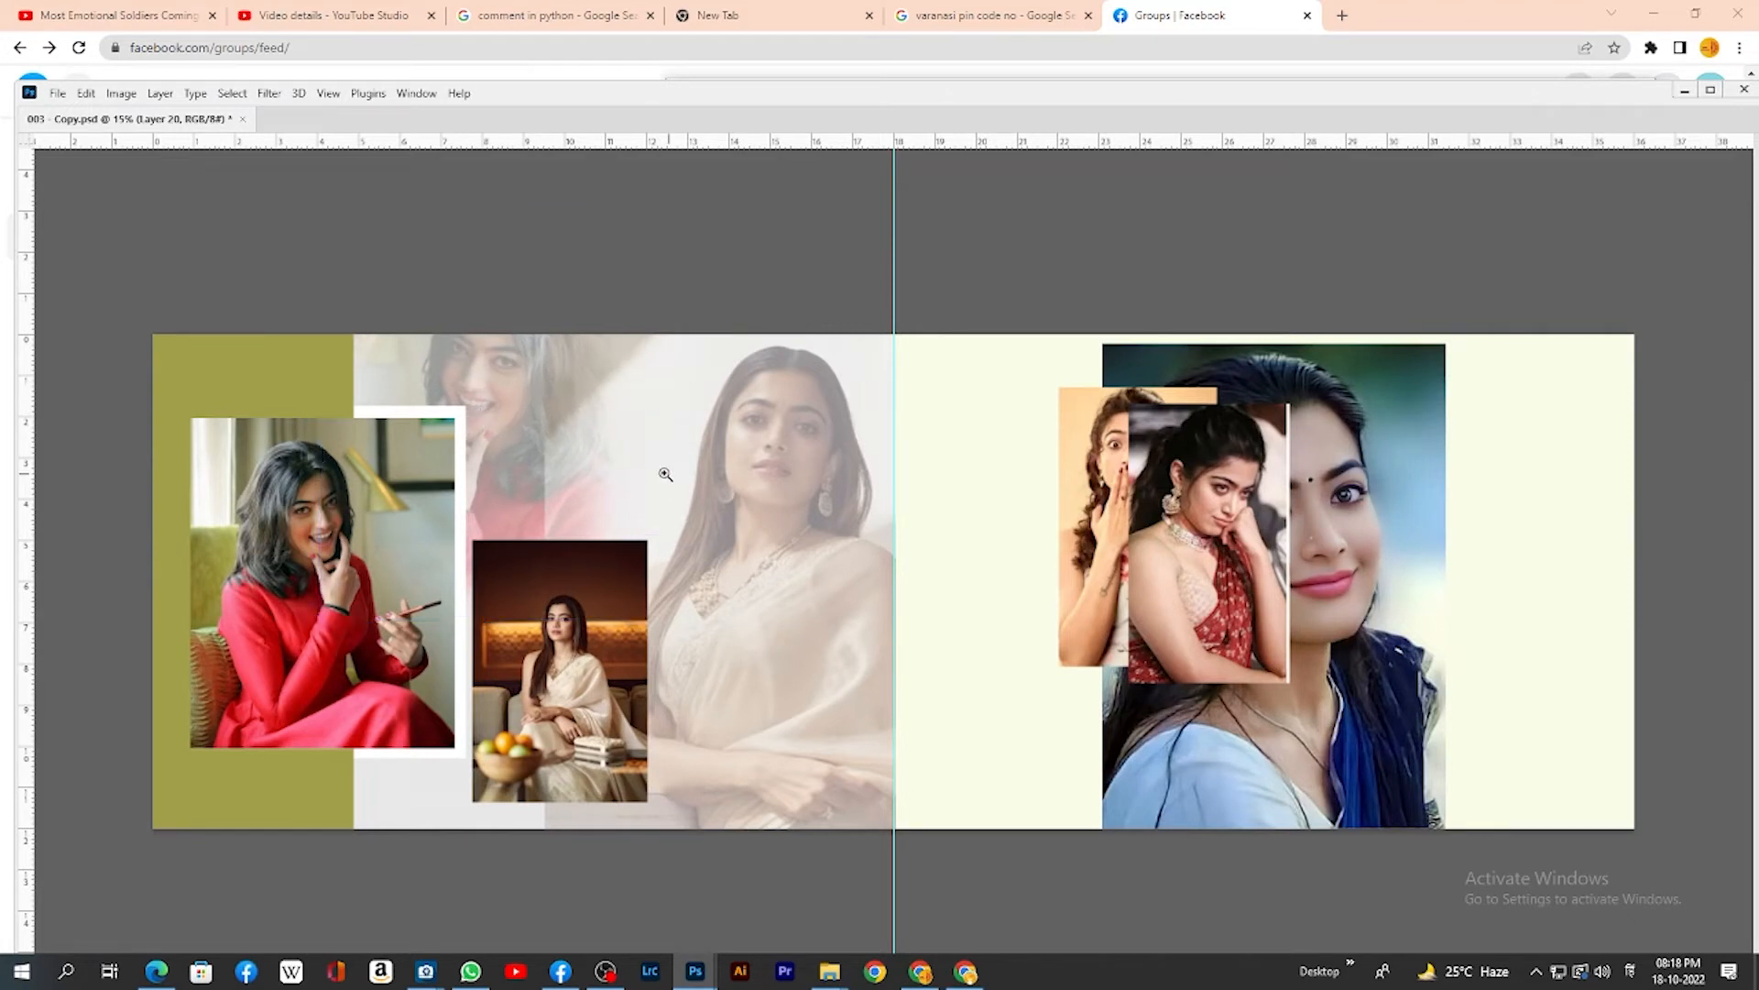
Delete the inner strip of the faded saree portrait where it overlaps the faded portrait copy
{"action": "right_click", "coordinate": [679, 423]}
{"action": "left_click", "coordinate": [701, 429]}
{"action": "key", "text": "e"}
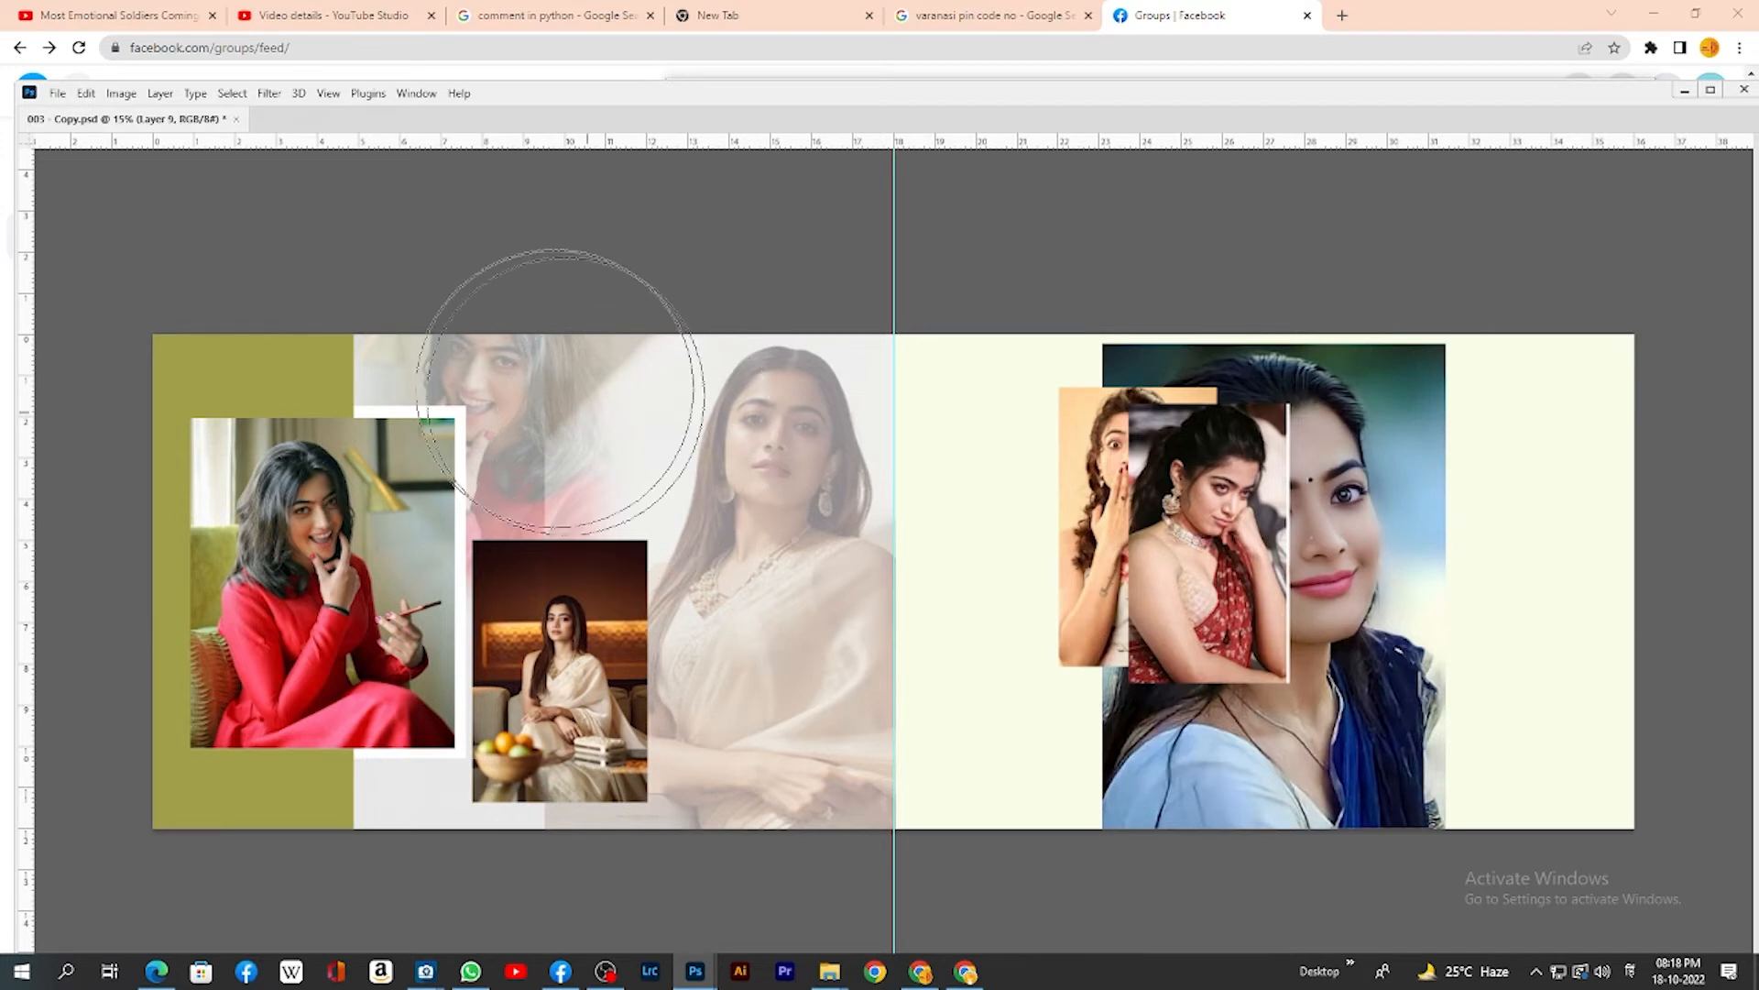
{"action": "key", "text": "m"}
{"action": "mouse_move", "coordinate": [427, 335]}
{"action": "left_mouse_down"}
{"action": "mouse_move", "coordinate": [490, 423]}
{"action": "mouse_move", "coordinate": [591, 805]}
{"action": "mouse_move", "coordinate": [586, 851]}
{"action": "left_mouse_up"}
{"action": "key", "text": "Delete"}
{"action": "key", "text": "ctrl+d"}
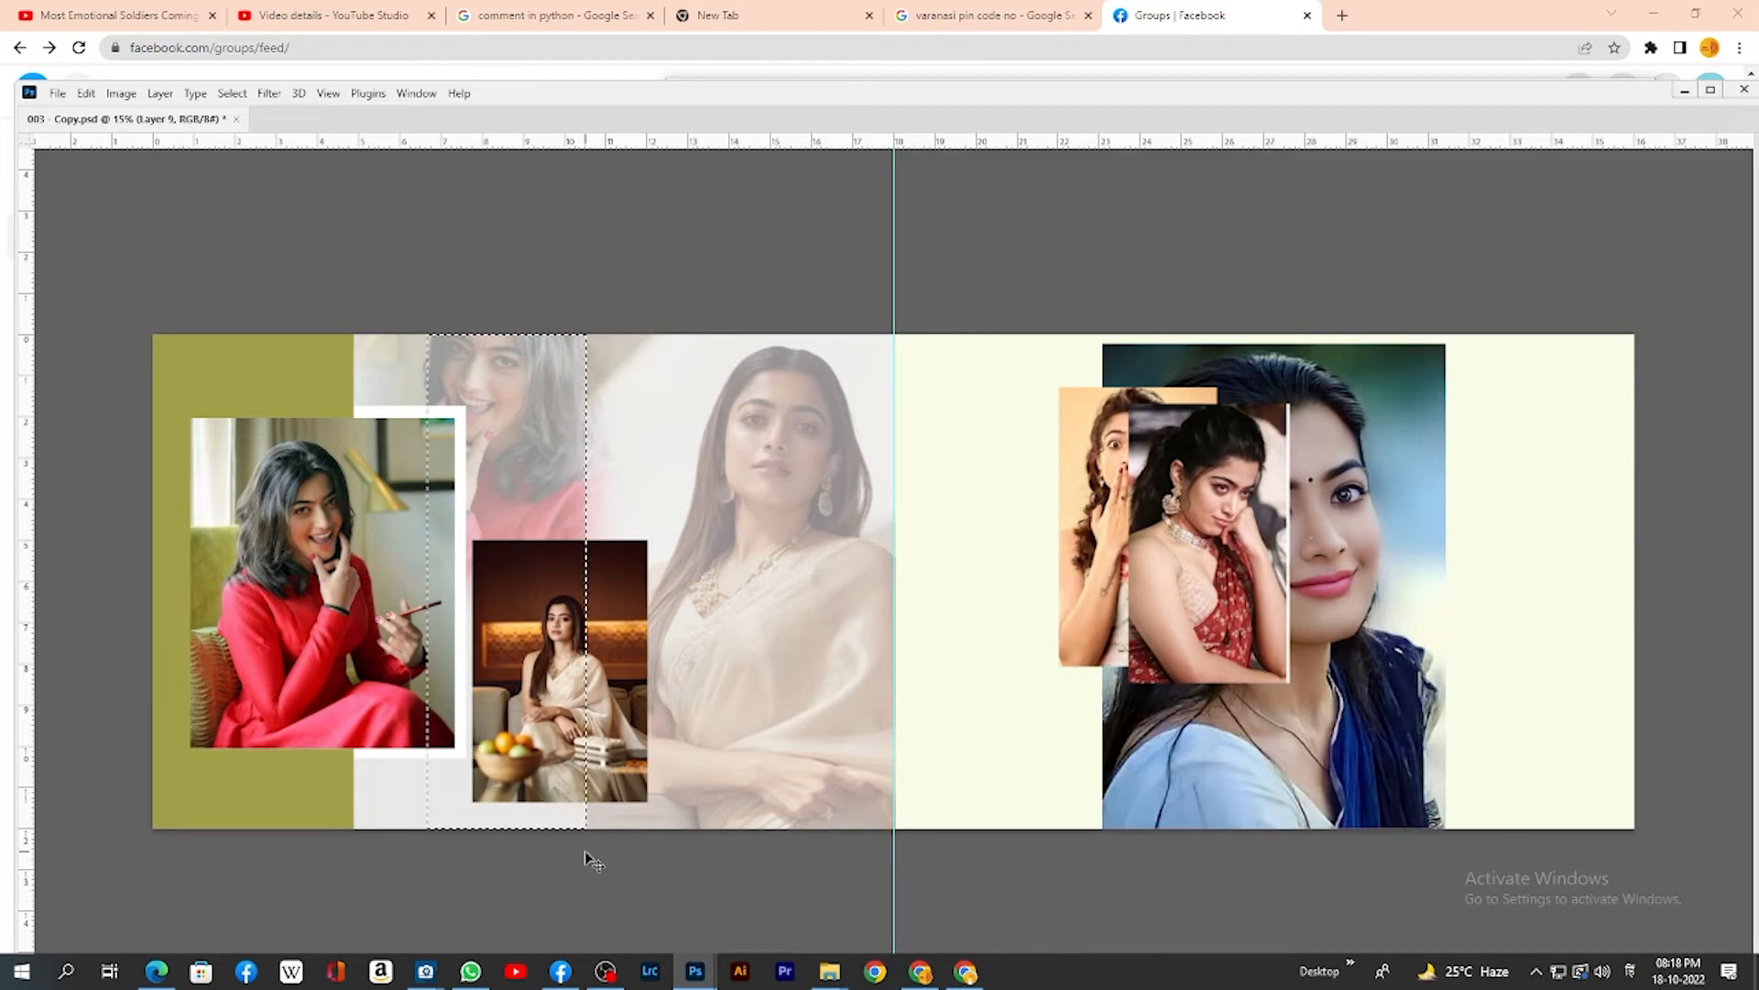
Trim the faded portrait copy so it ends exactly where the faded saree portrait begins
{"action": "key", "text": "Tab"}
{"action": "key", "text": "Tab"}
{"action": "key", "text": "ctrl+z"}
{"action": "key", "text": "ctrl+shift+i"}
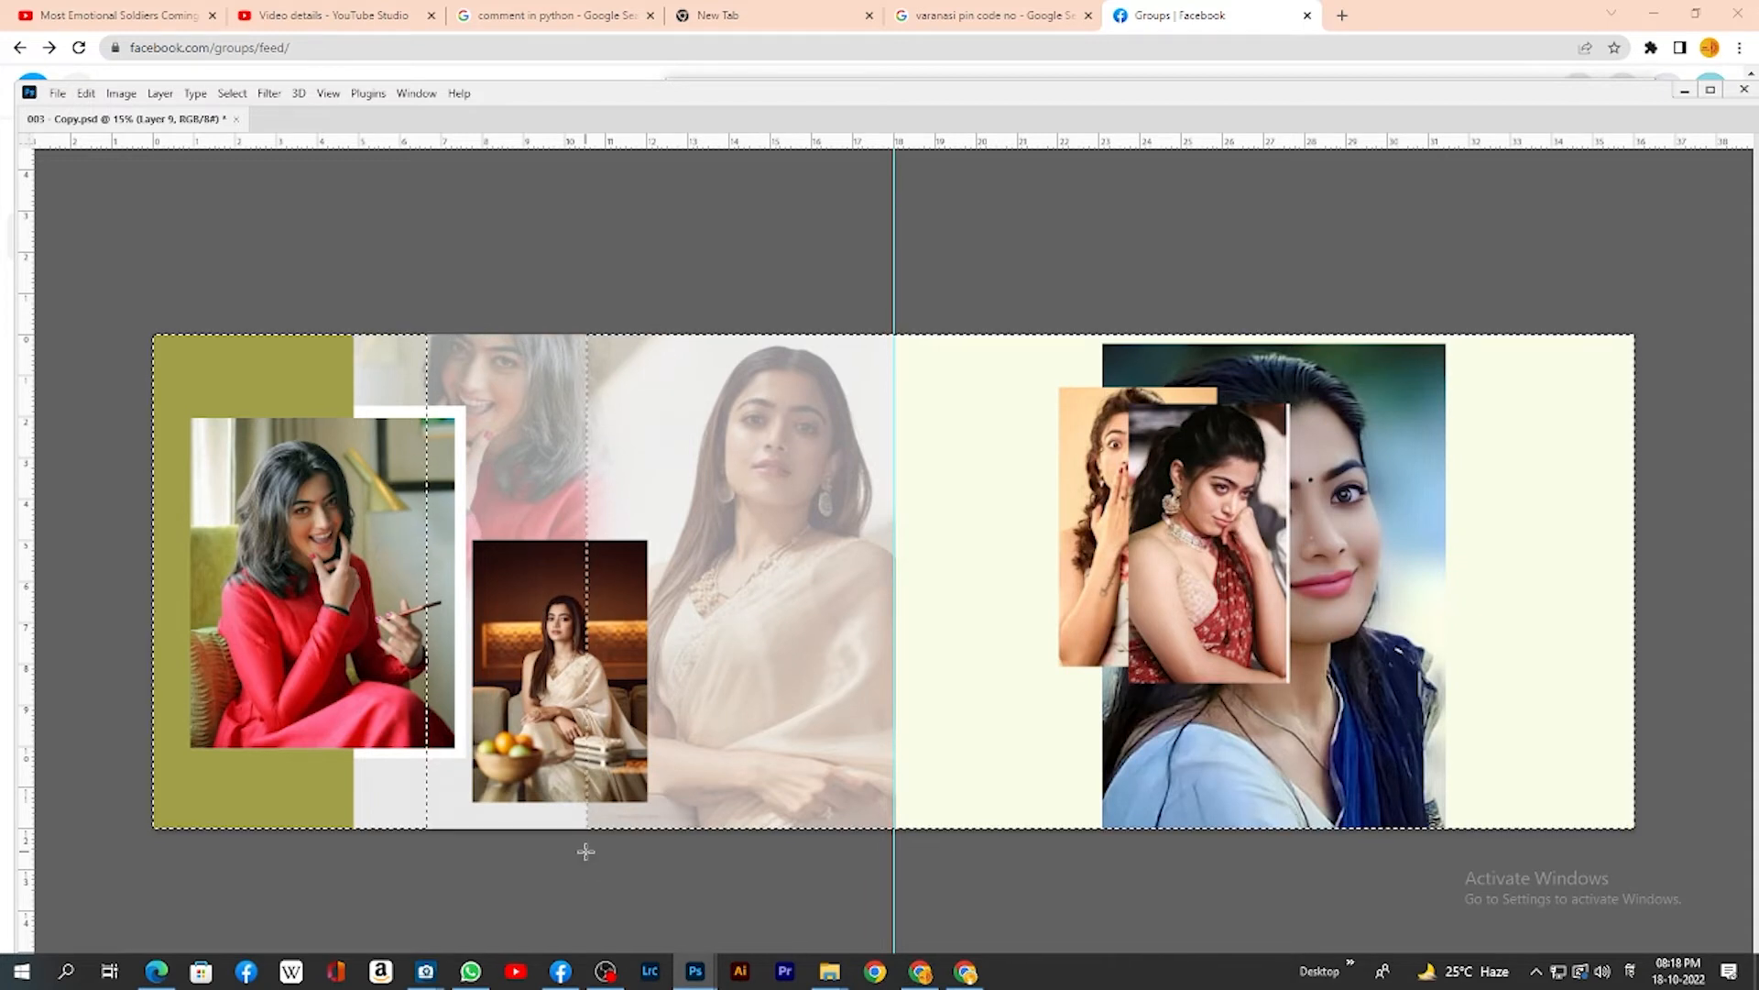
{"action": "right_click", "coordinate": [504, 385]}
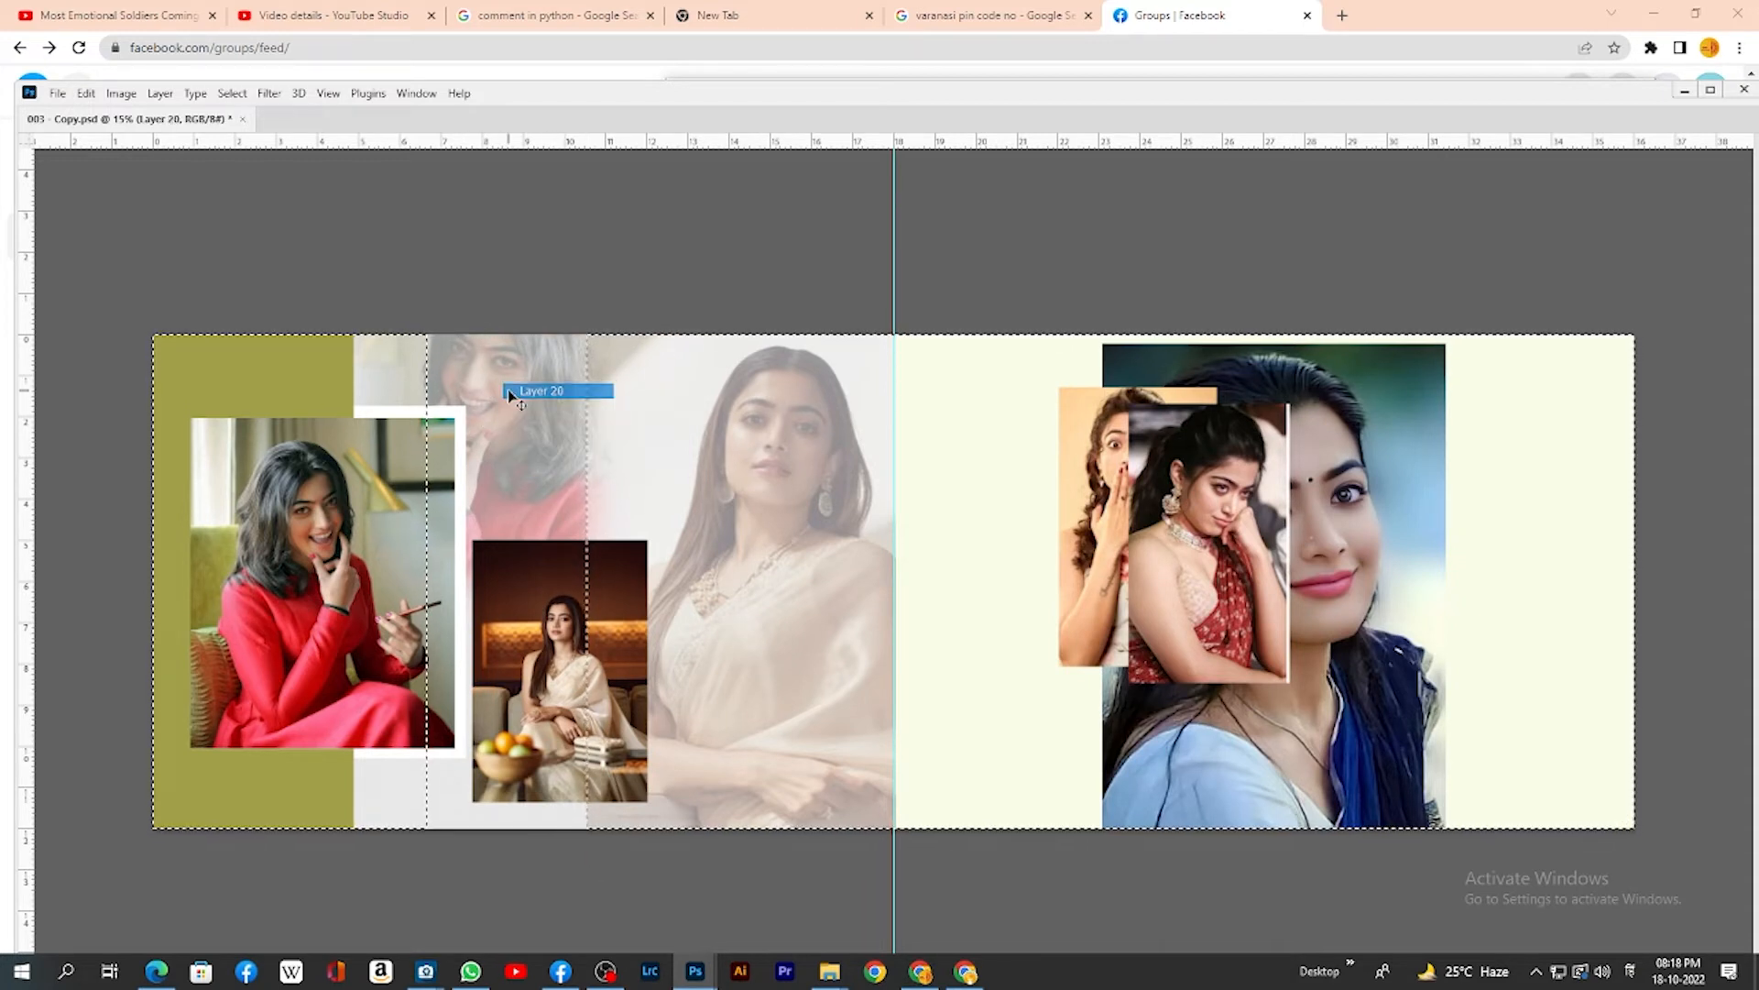
{"action": "left_click", "coordinate": [510, 393]}
{"action": "left_click_drag", "start_coordinate": [126, 296], "coordinate": [492, 852]}
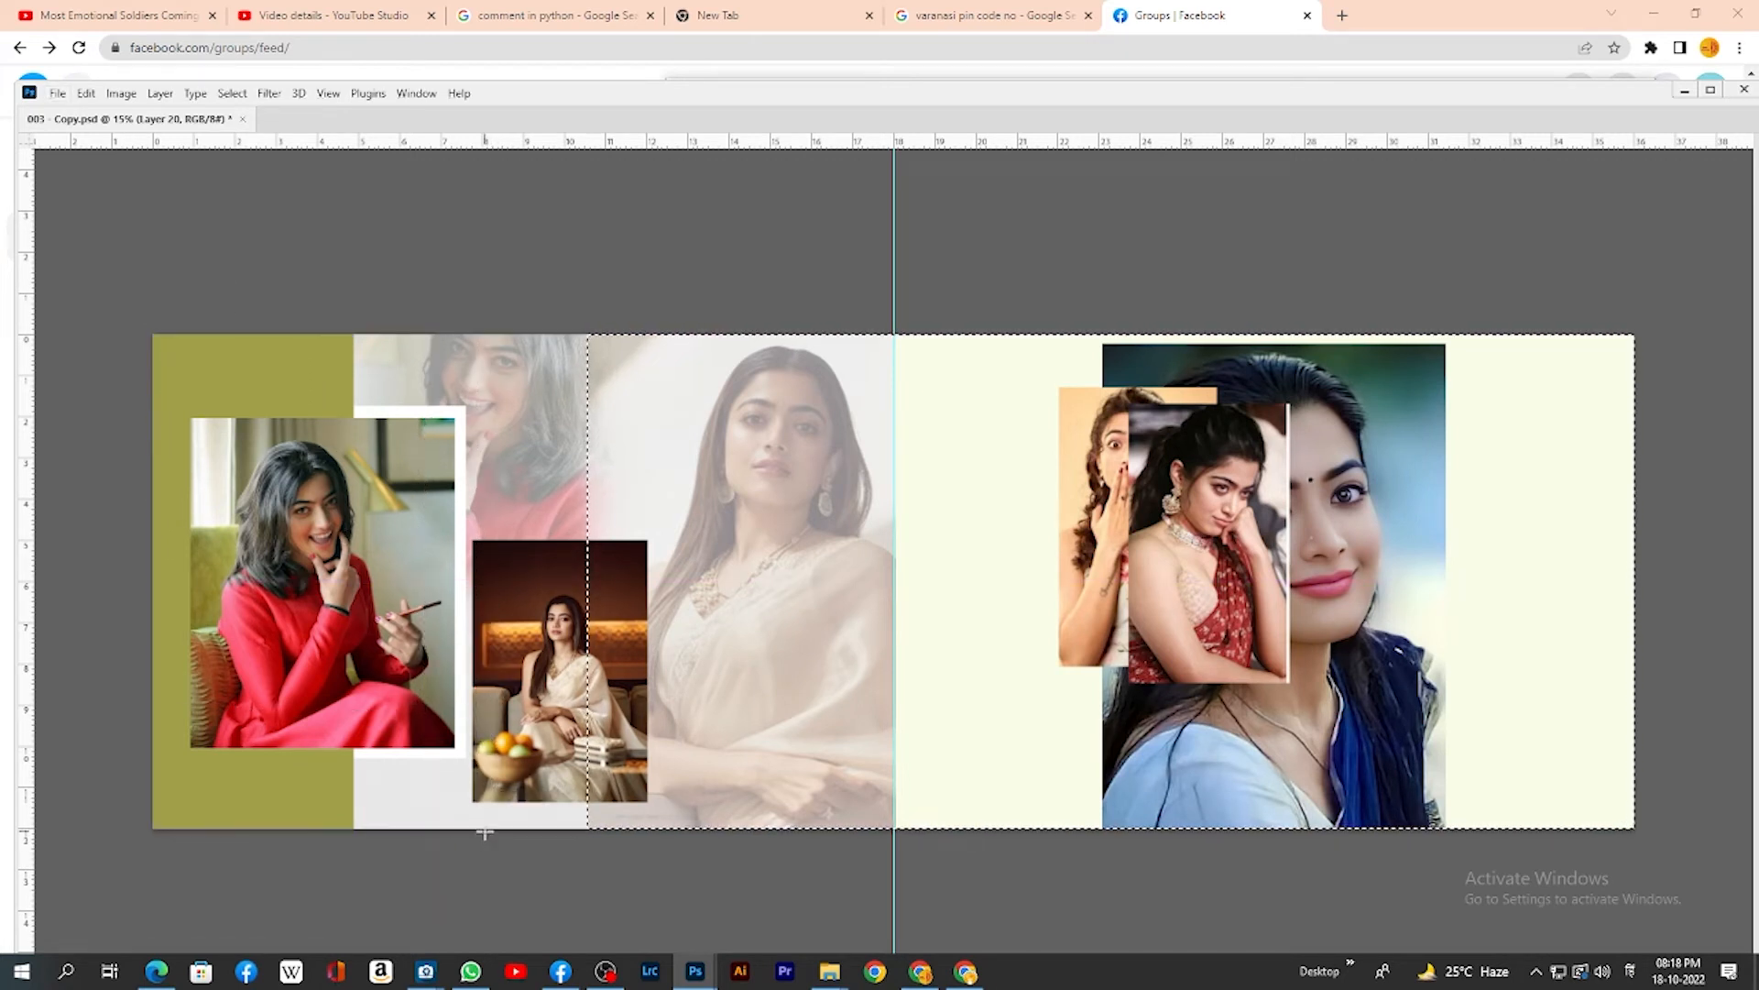
{"action": "key", "text": "ctrl+d"}
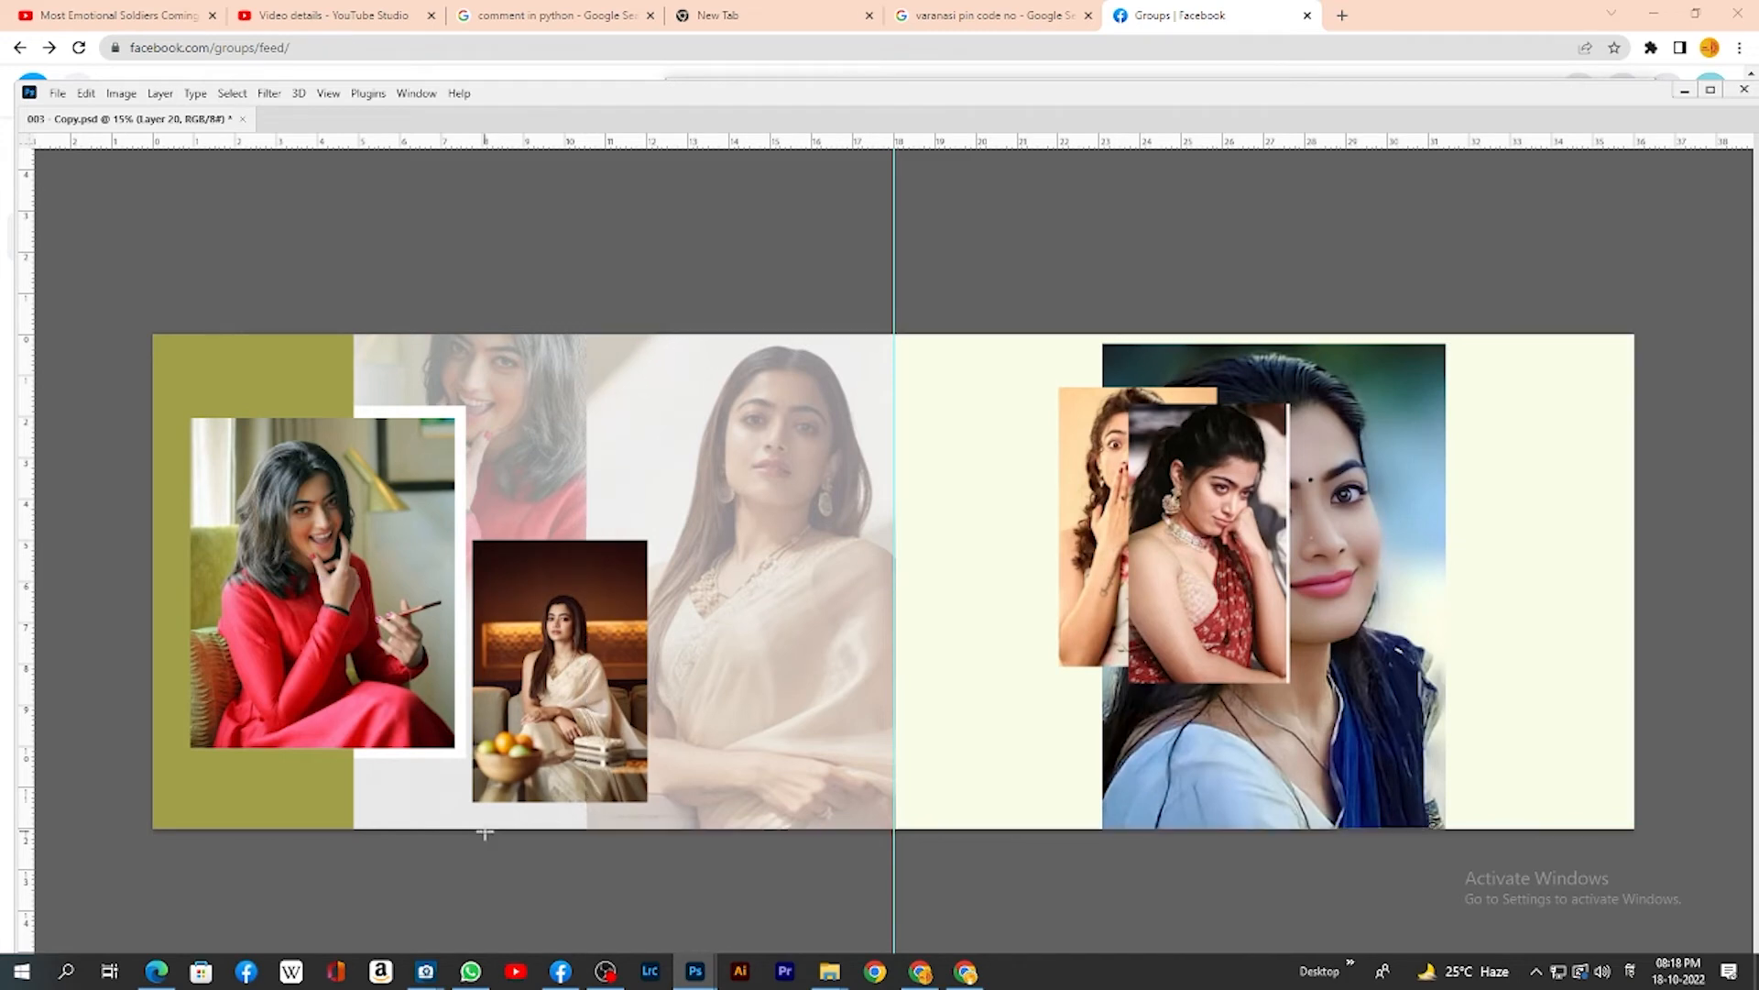
Blend the portrait copy in Luminosity mode and set its opacity to 63%
{"action": "key", "text": "Tab"}
{"action": "key", "text": "Tab"}
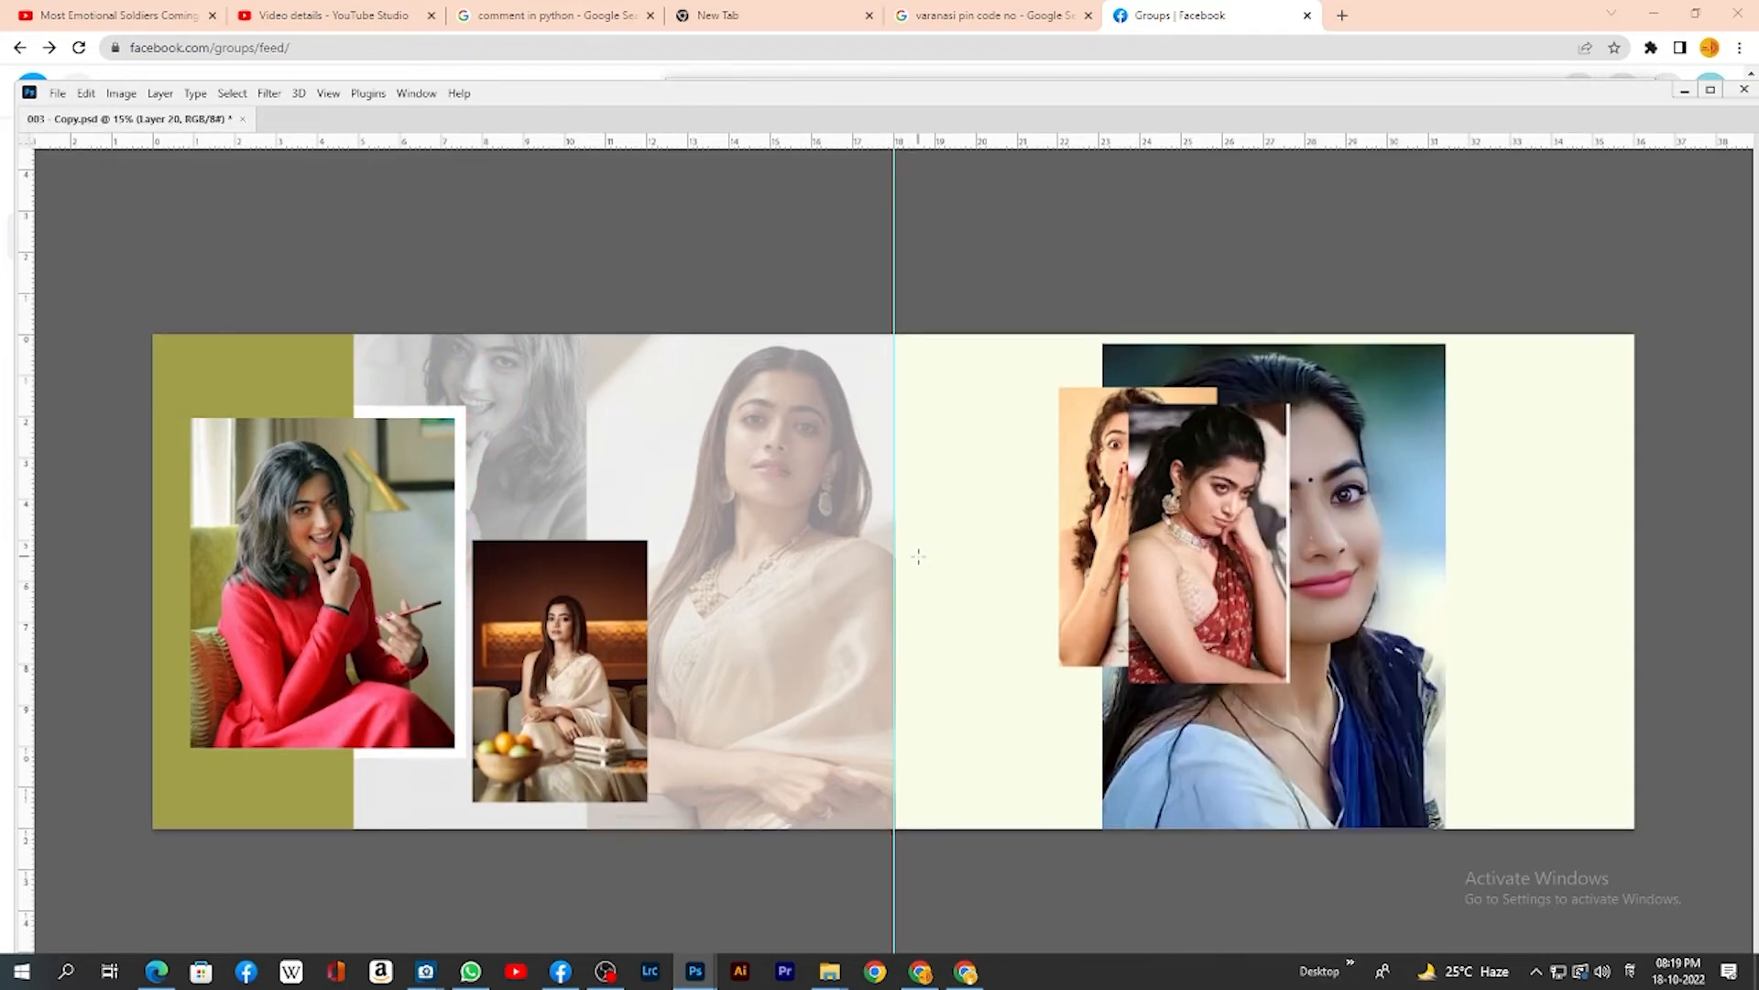
{"action": "key", "text": "Tab"}
{"action": "left_click", "coordinate": [1403, 206]}
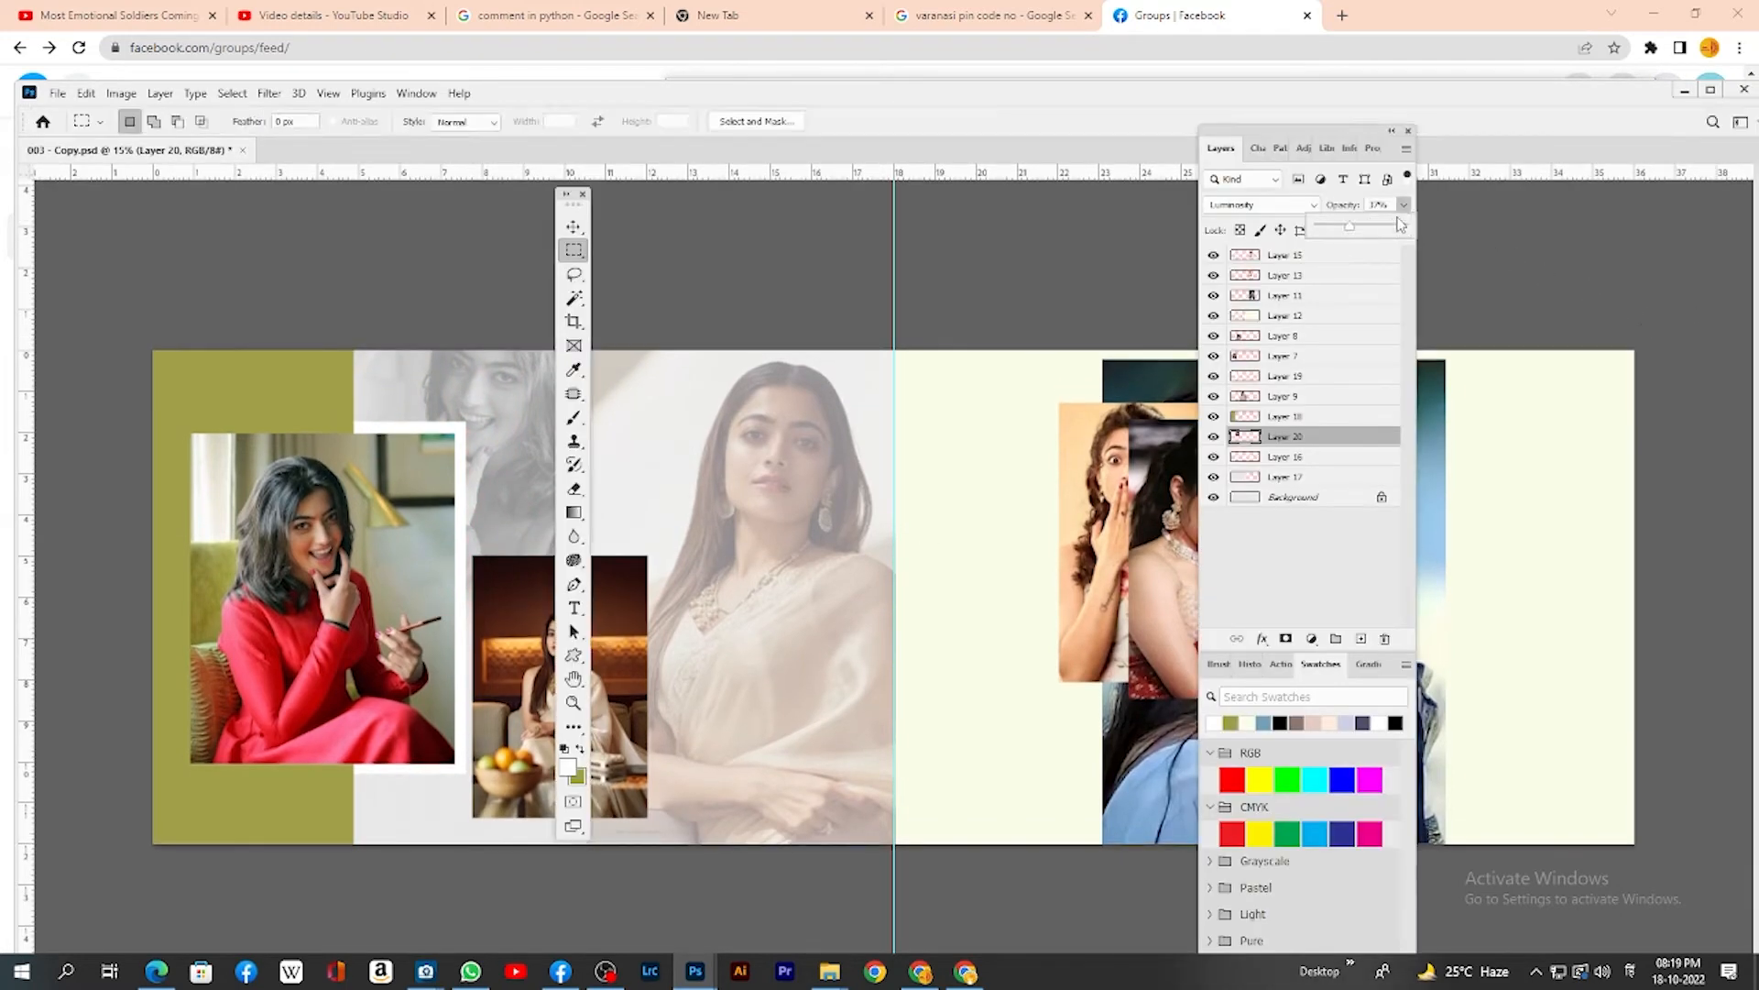
{"action": "left_click", "coordinate": [1374, 229]}
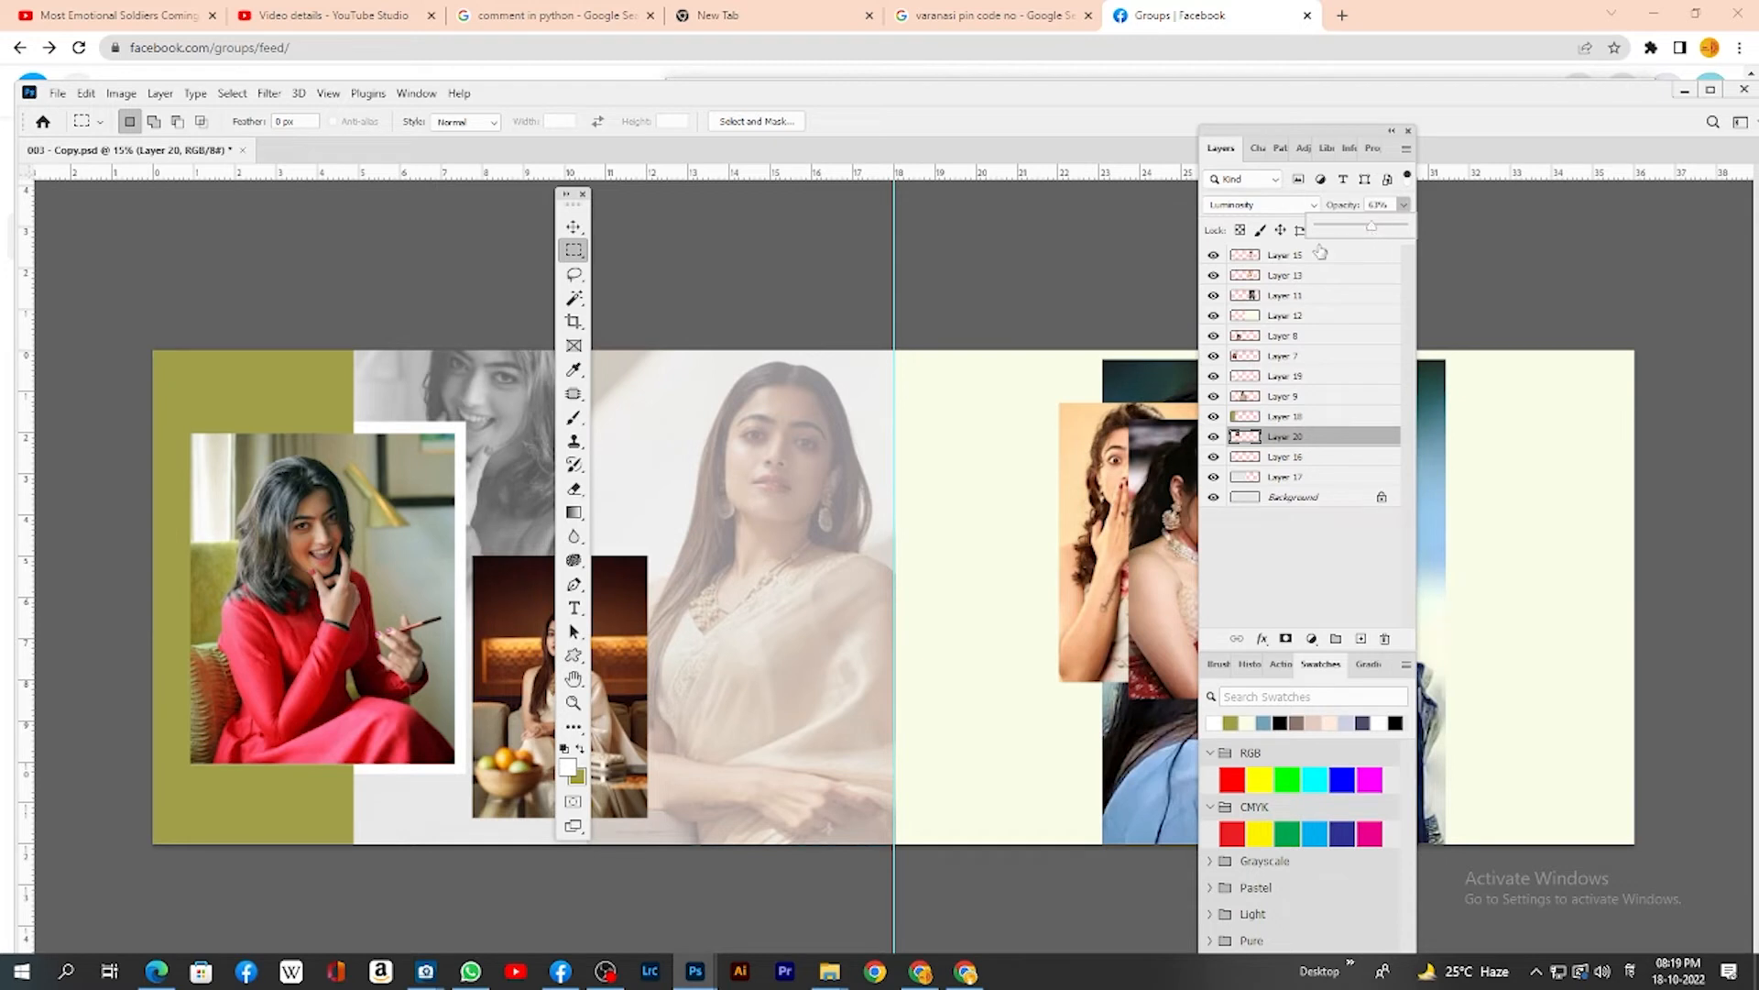
{"action": "key", "text": "Tab"}
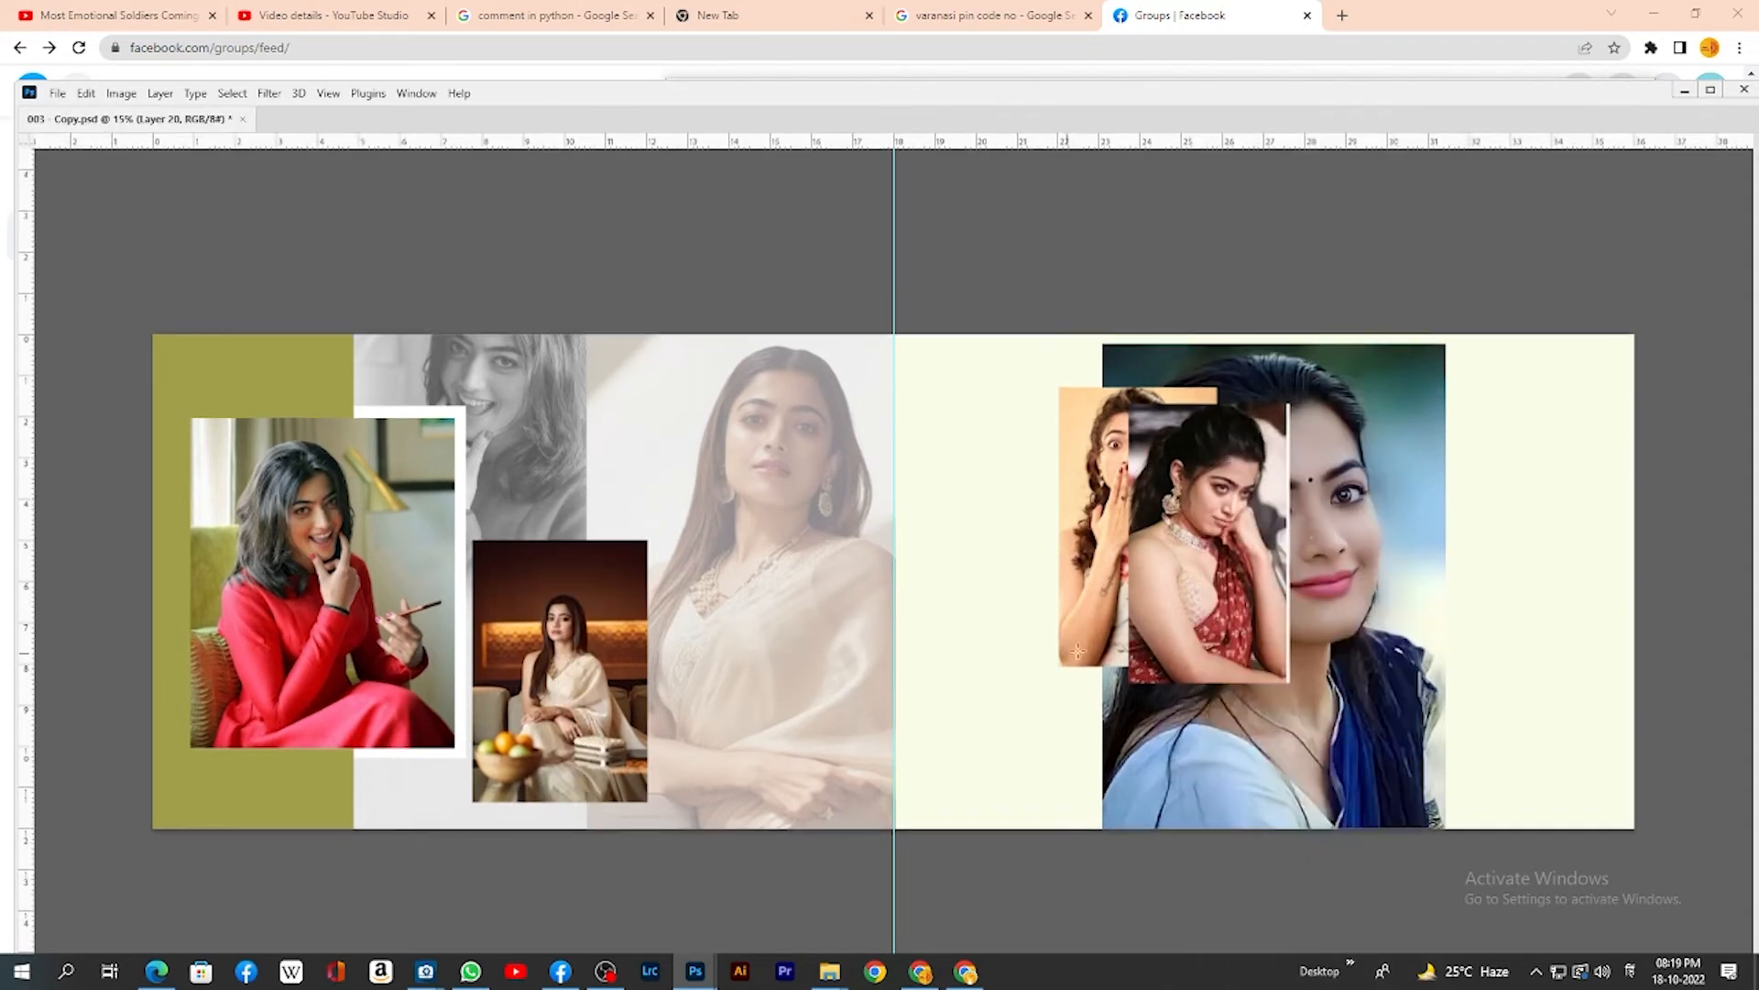
Move the two small overlapping portraits apart, the floral-dress one towards the centre fold and the red-saree one outward
{"action": "right_click", "coordinate": [1175, 592]}
{"action": "left_click", "coordinate": [1198, 602]}
{"action": "left_click_drag", "start_coordinate": [1193, 610], "coordinate": [992, 669]}
{"action": "right_click", "coordinate": [1157, 556]}
{"action": "left_click", "coordinate": [1191, 563]}
{"action": "left_click_drag", "start_coordinate": [1135, 574], "coordinate": [1446, 598]}
Place the floral-dress portrait in the empty area between the centre fold and the blue-saree portrait
{"action": "right_click", "coordinate": [1050, 602]}
{"action": "left_click", "coordinate": [1067, 607]}
{"action": "right_click", "coordinate": [1046, 597]}
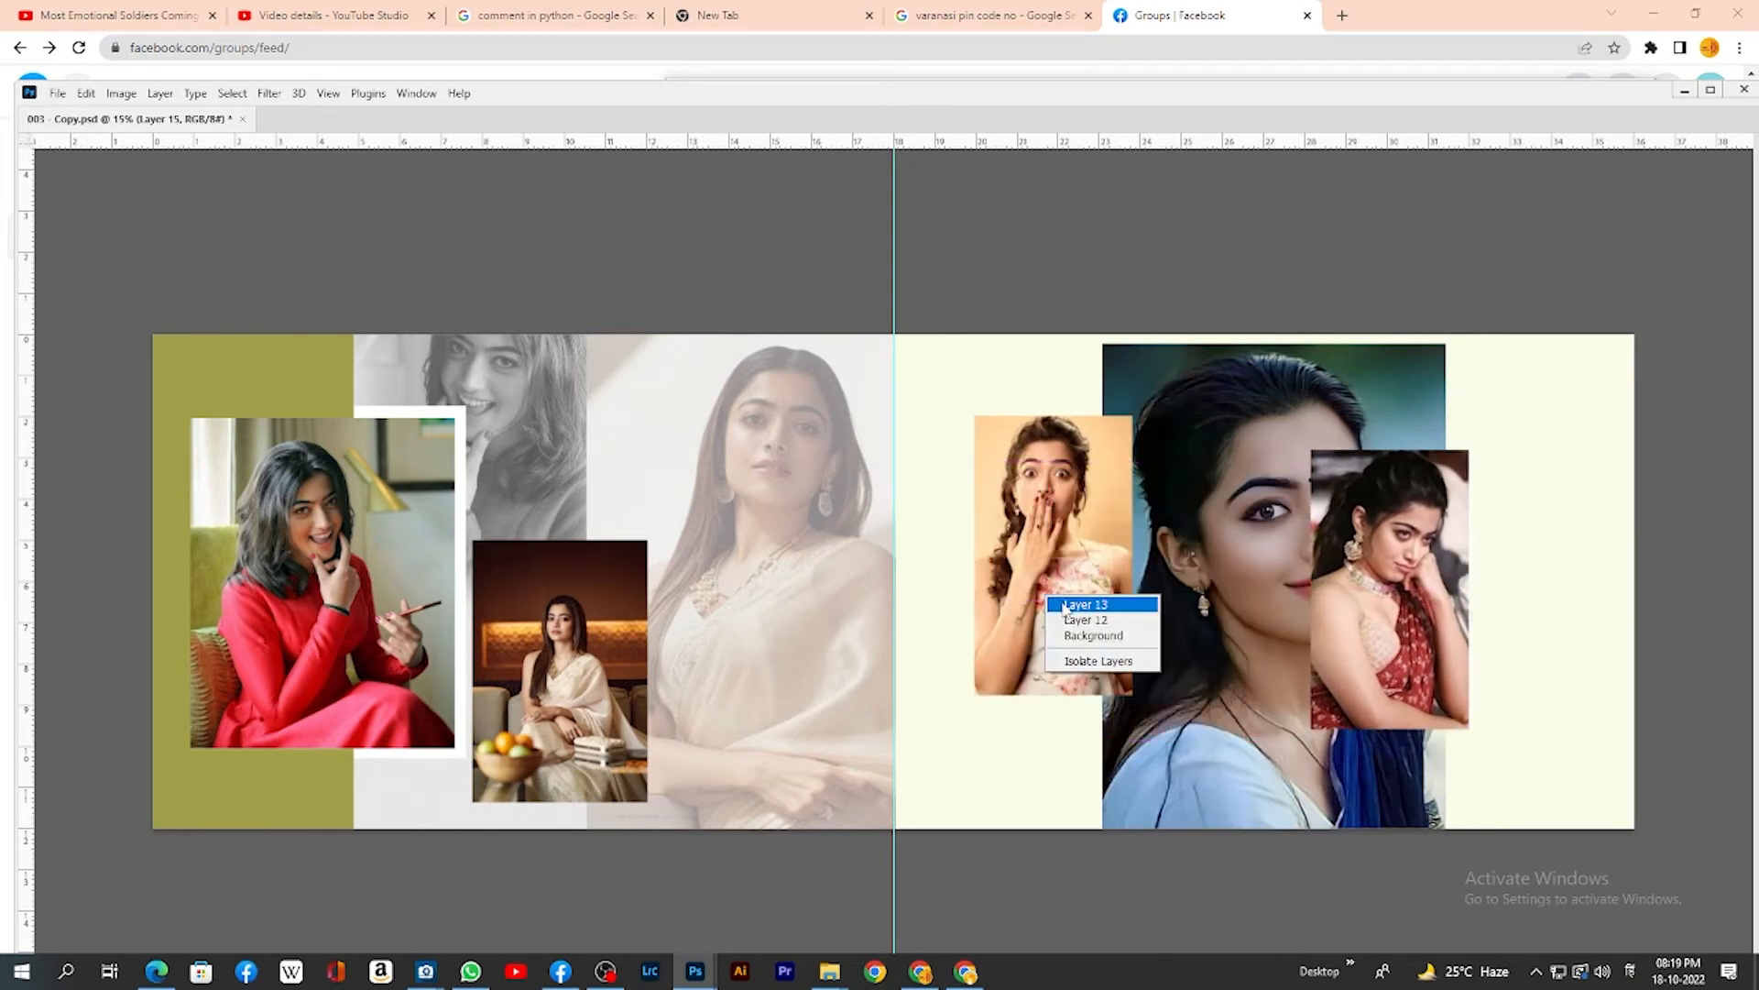
{"action": "left_click", "coordinate": [1063, 606]}
{"action": "left_click_drag", "start_coordinate": [1173, 607], "coordinate": [1555, 603]}
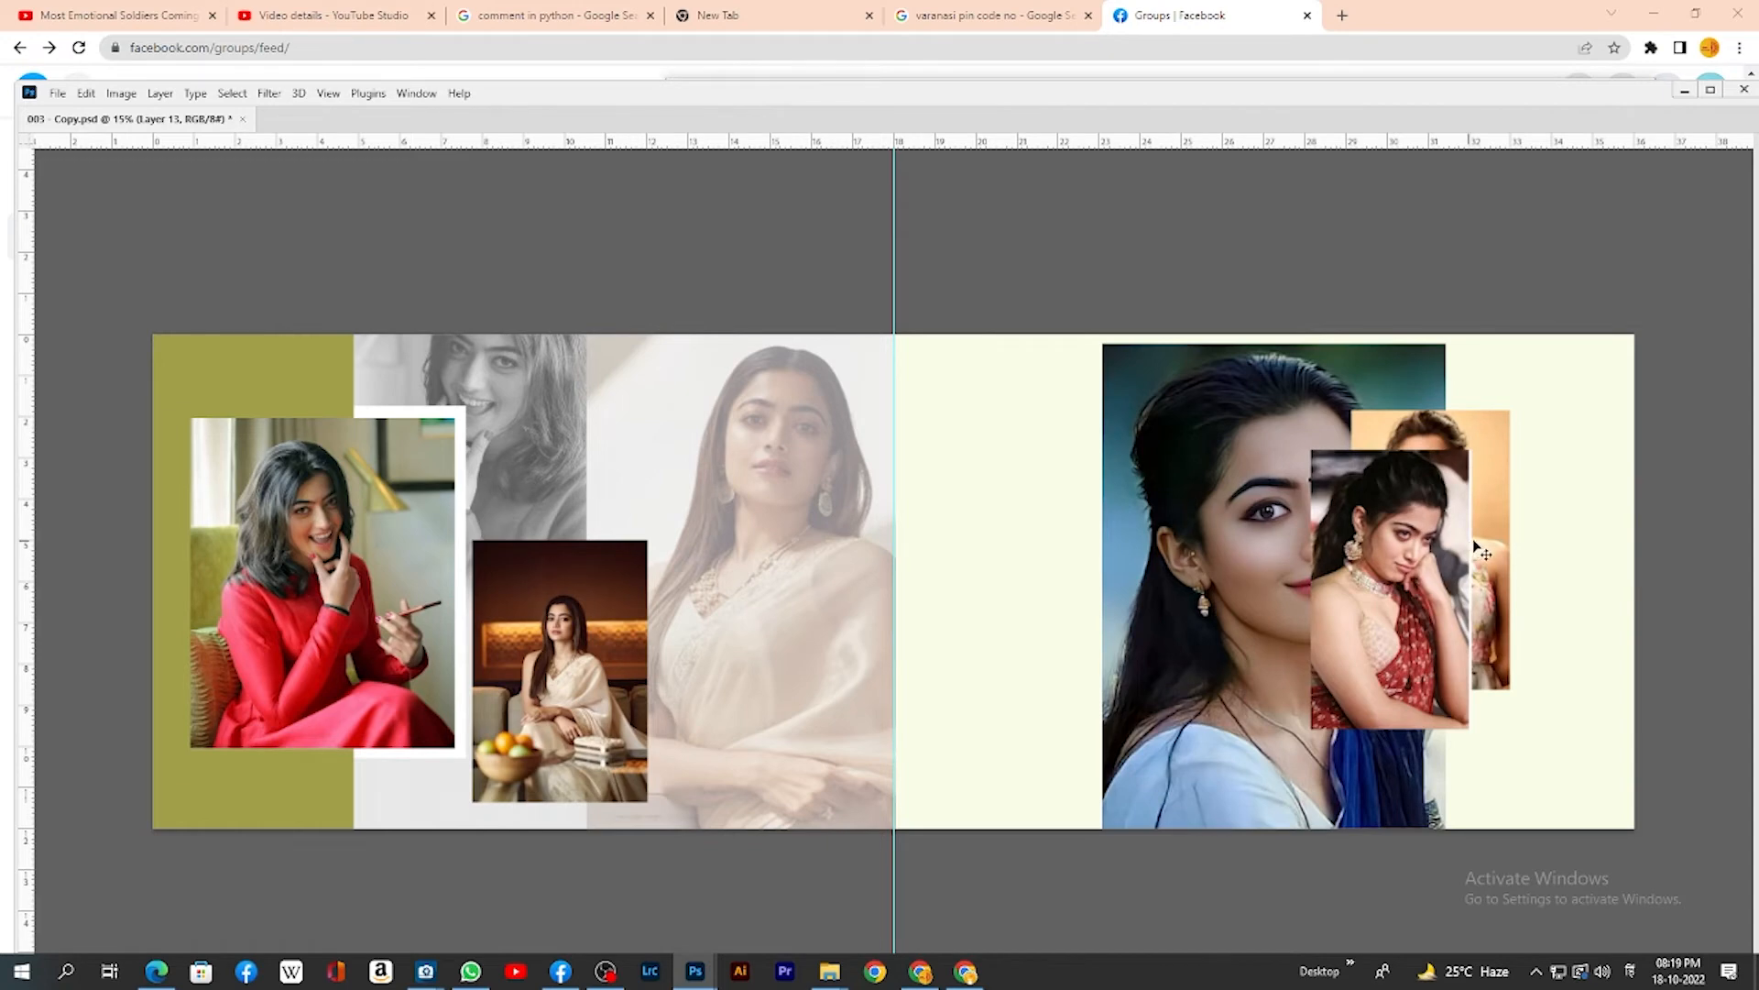
{"action": "left_click_drag", "start_coordinate": [1409, 542], "coordinate": [1070, 557]}
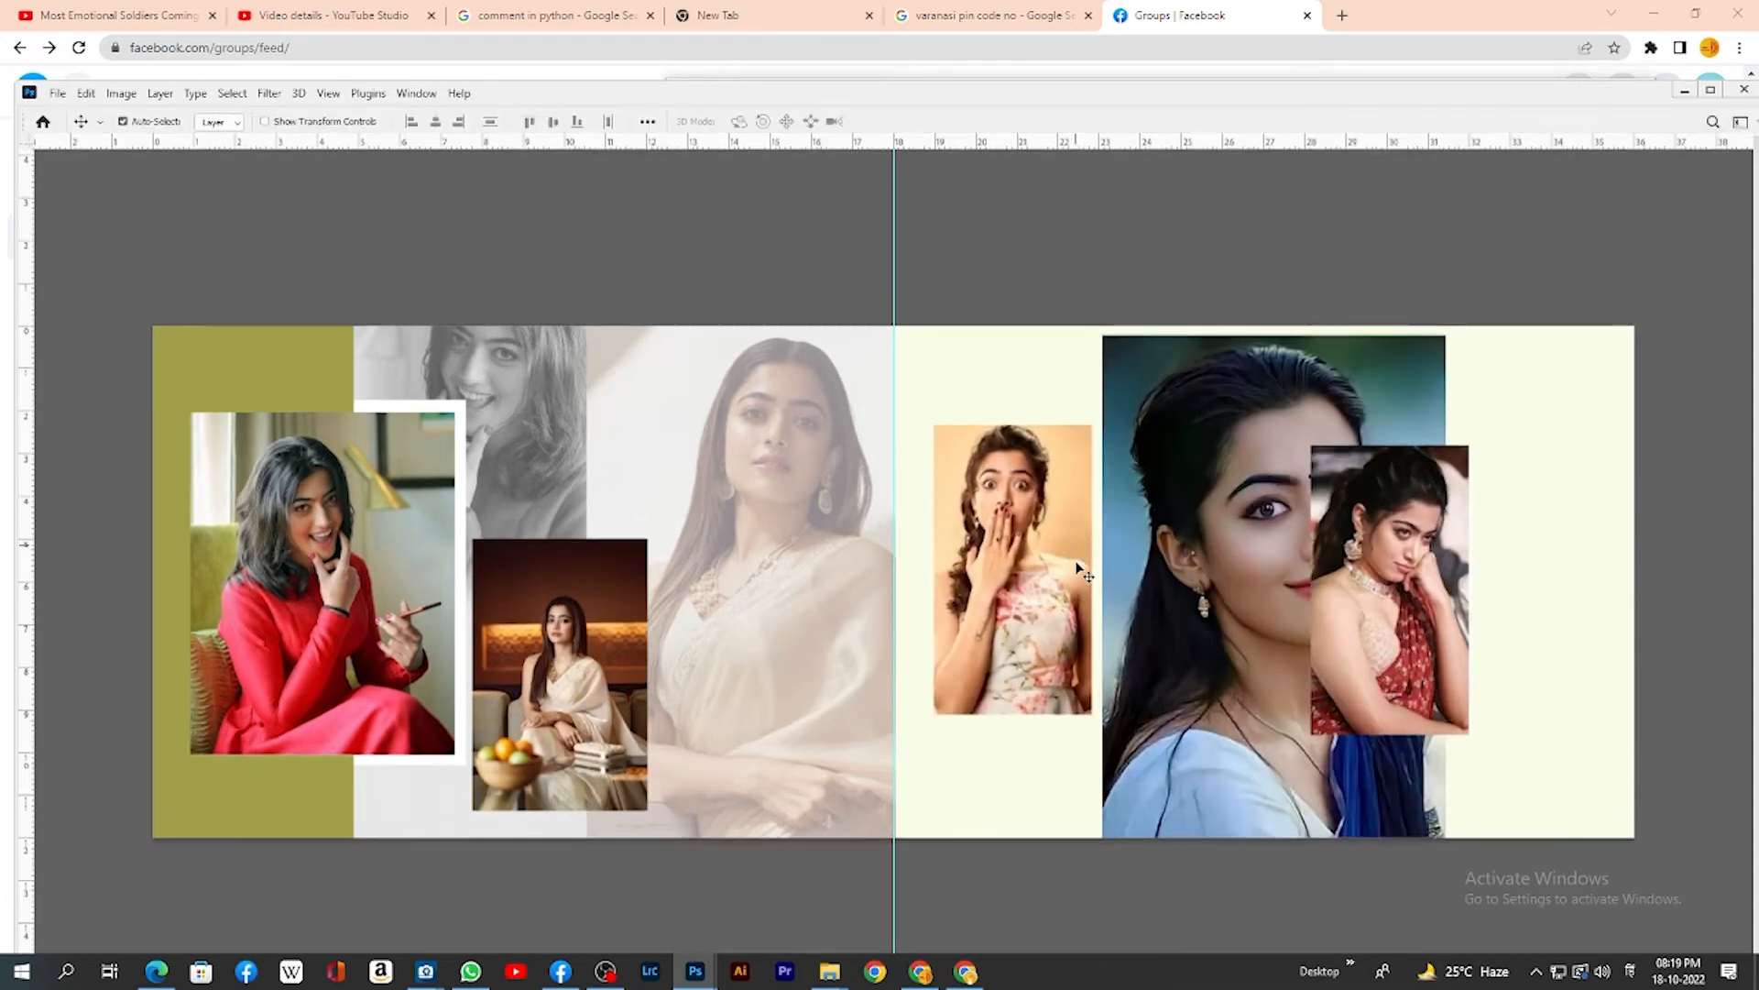
Enlarge the floral-dress portrait to nearly the full page height and position it beside the centre fold with a small margin
{"action": "key", "text": "ctrl+t"}
{"action": "left_click_drag", "start_coordinate": [1090, 708], "coordinate": [1151, 811]}
{"action": "left_click_drag", "start_coordinate": [934, 431], "coordinate": [915, 392]}
{"action": "left_click_drag", "start_coordinate": [957, 512], "coordinate": [953, 485]}
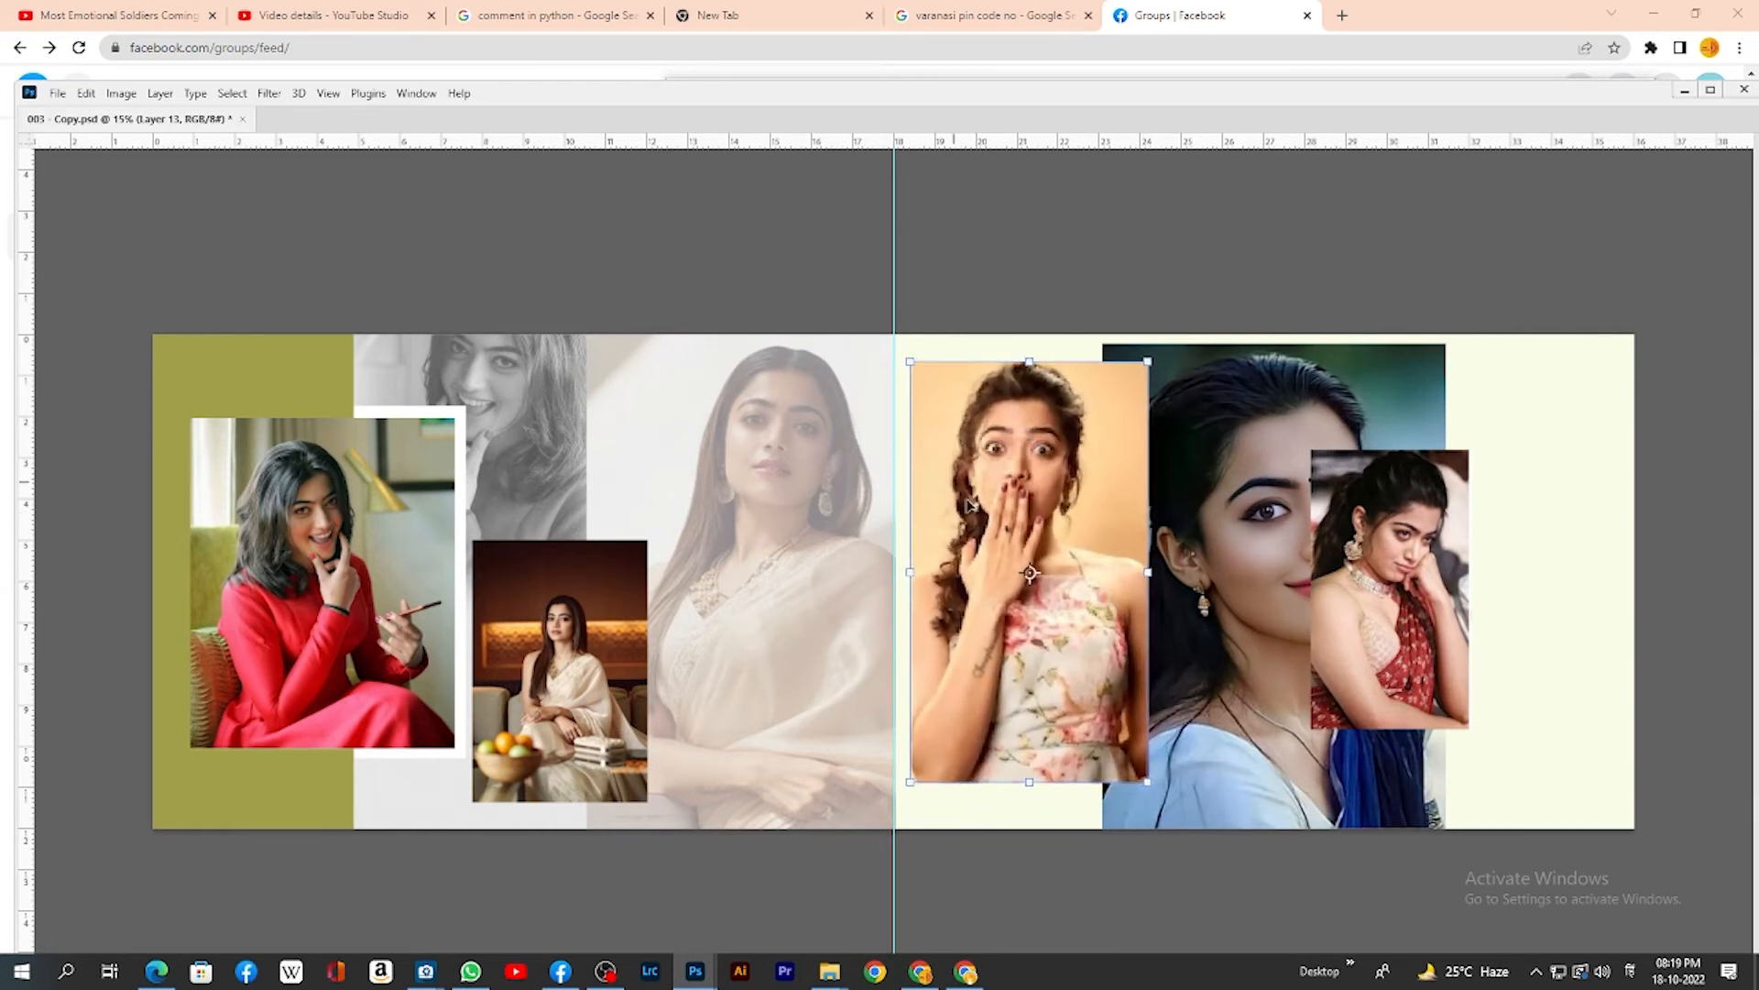
{"action": "left_click_drag", "start_coordinate": [1153, 782], "coordinate": [1169, 801]}
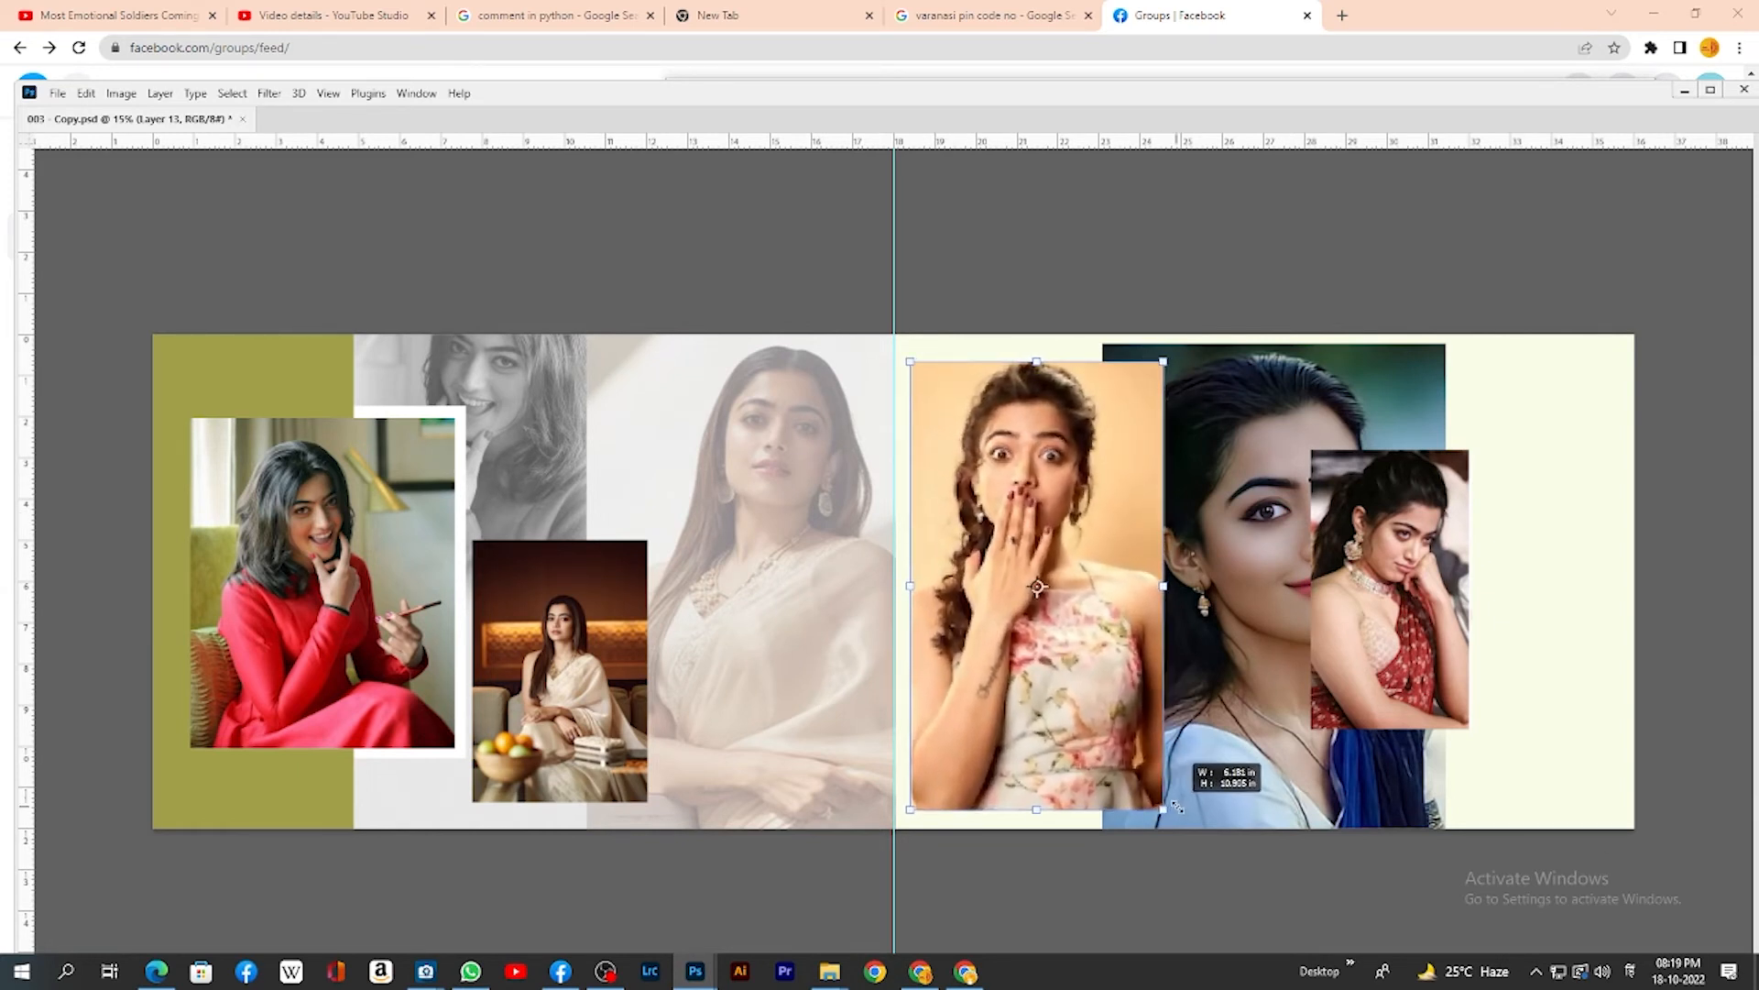
{"action": "left_click_drag", "start_coordinate": [1122, 708], "coordinate": [1121, 705]}
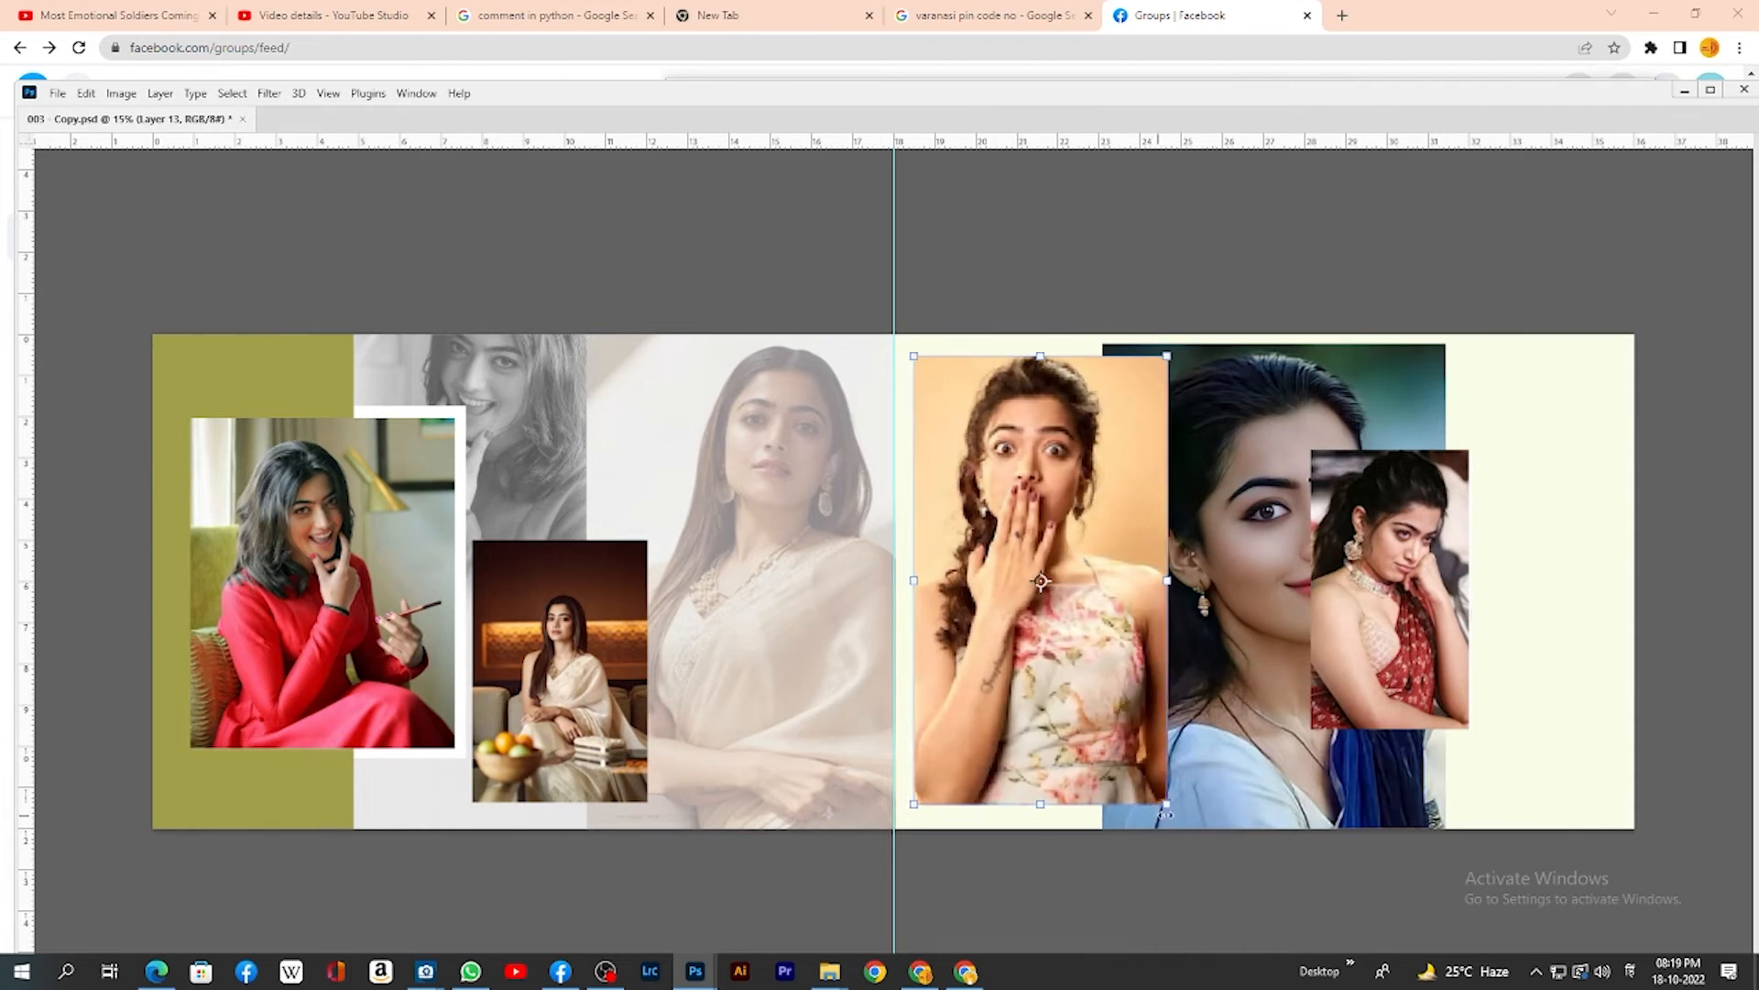
{"action": "left_click_drag", "start_coordinate": [1170, 807], "coordinate": [1174, 814]}
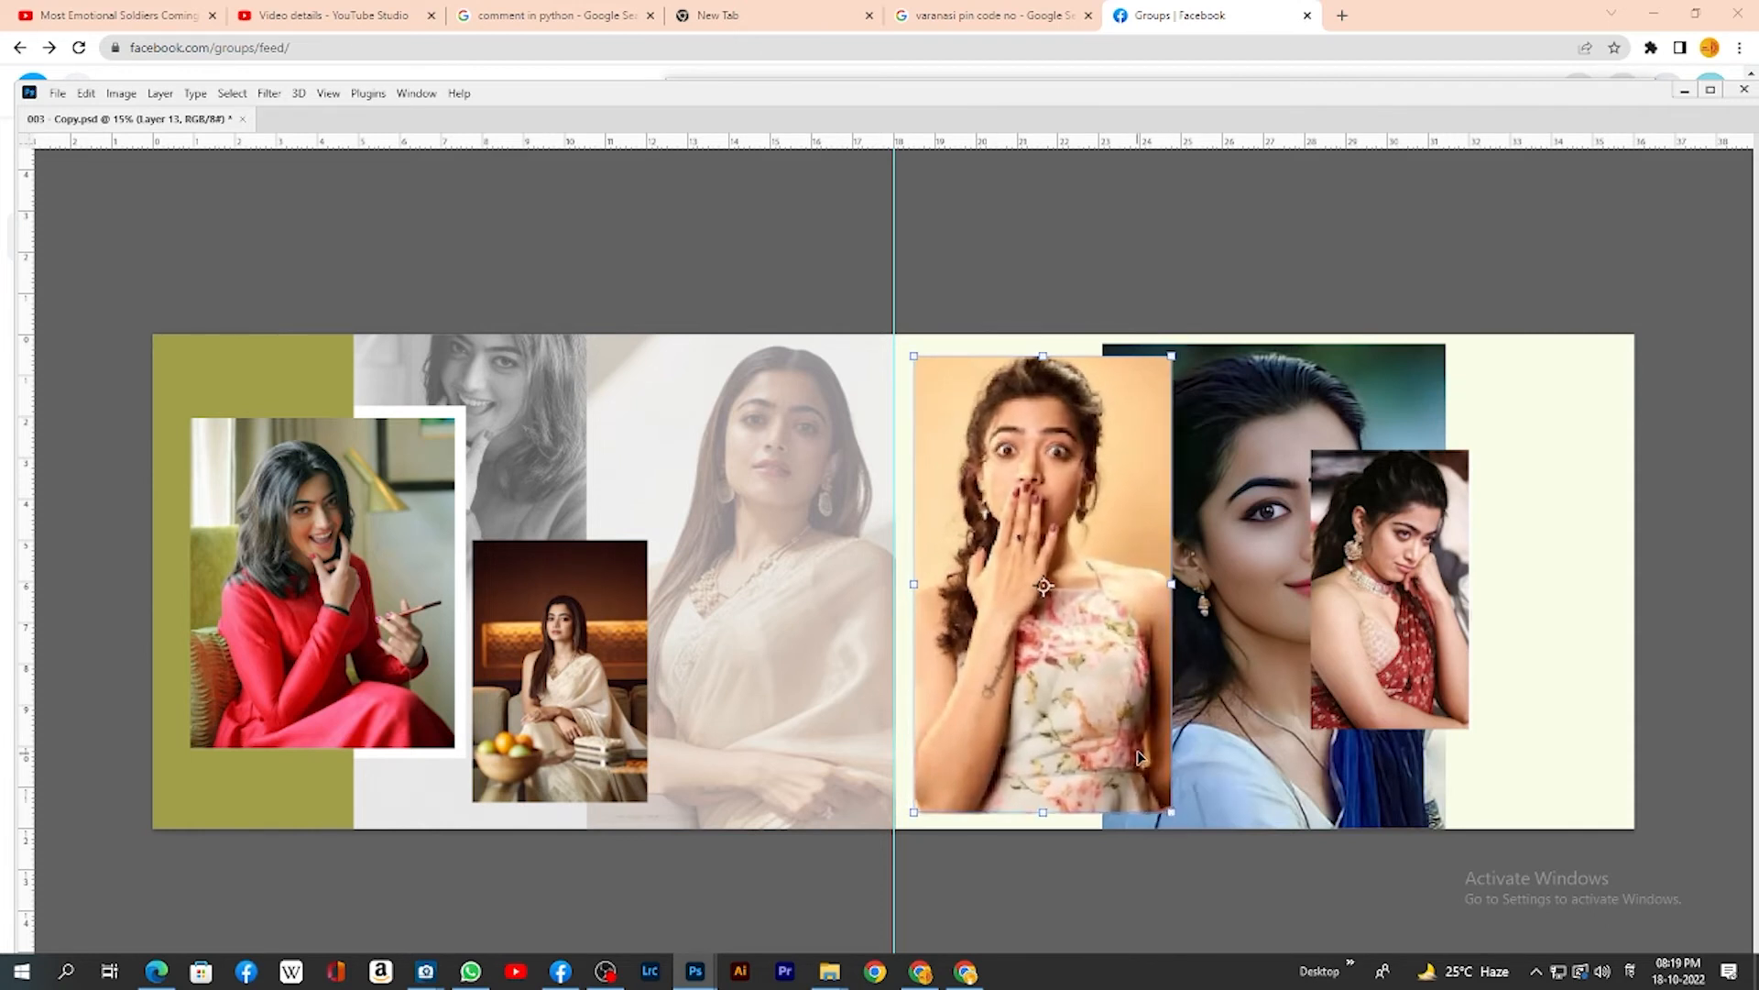
{"action": "left_click_drag", "start_coordinate": [1138, 749], "coordinate": [1142, 751]}
{"action": "key", "text": "Return"}
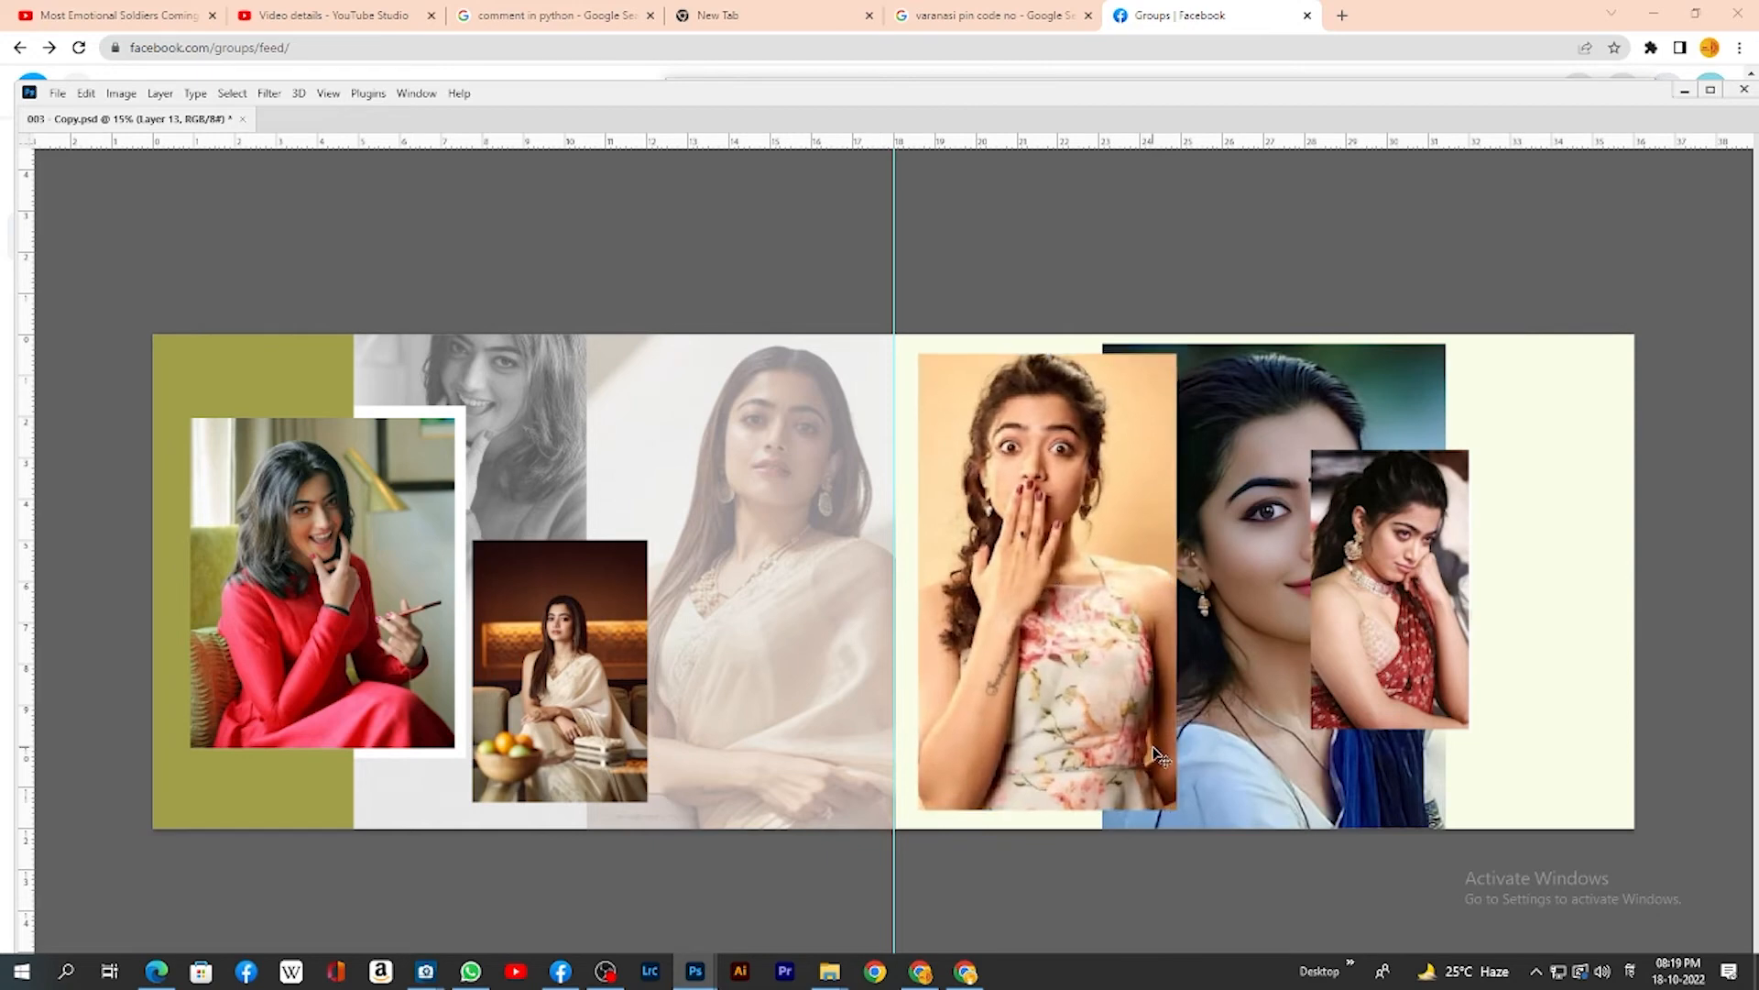
Move the red-saree portrait next to the floral-dress portrait and shift the blue-saree portrait to the spread's outer edge
{"action": "right_click", "coordinate": [1367, 574]}
{"action": "left_click", "coordinate": [1376, 585]}
{"action": "left_click_drag", "start_coordinate": [1377, 585], "coordinate": [1219, 552]}
{"action": "right_click", "coordinate": [1286, 539]}
{"action": "left_click", "coordinate": [1297, 549]}
{"action": "right_click", "coordinate": [1457, 533]}
{"action": "left_click", "coordinate": [1470, 543]}
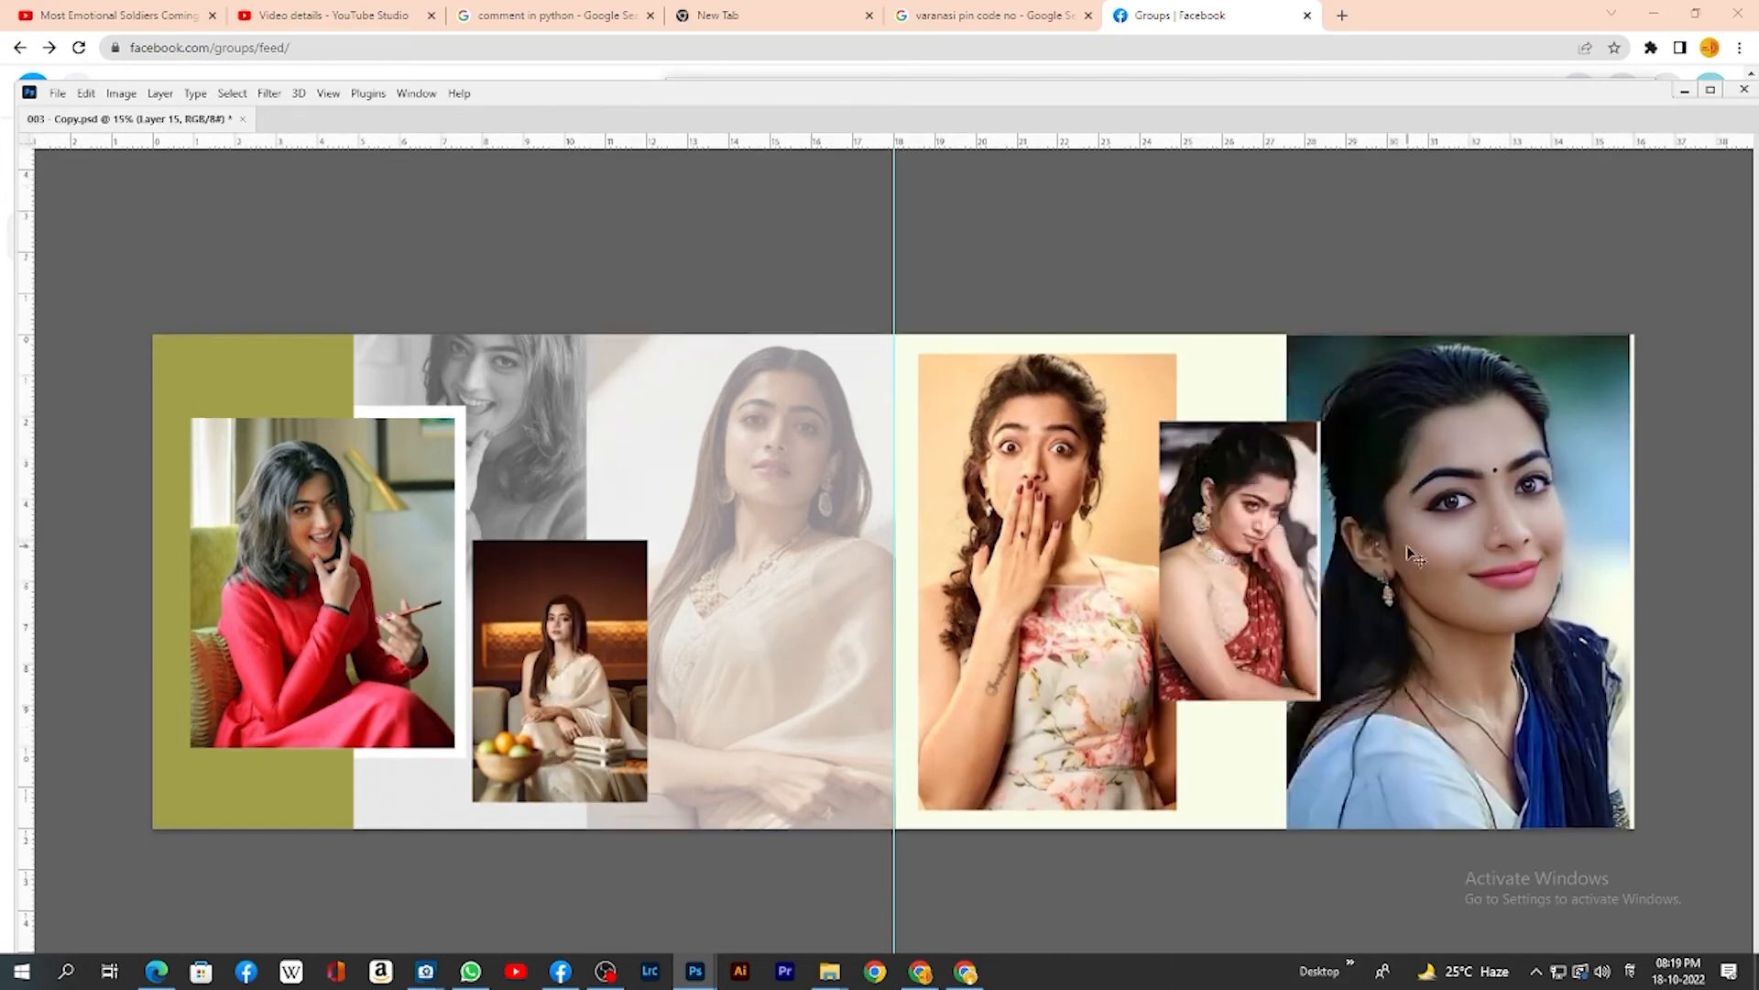
Put the red-saree portrait's layer beneath the floral-dress portrait and hide the blue-saree portrait's layer
{"action": "key", "text": "ctrl+["}
{"action": "key", "text": "Tab"}
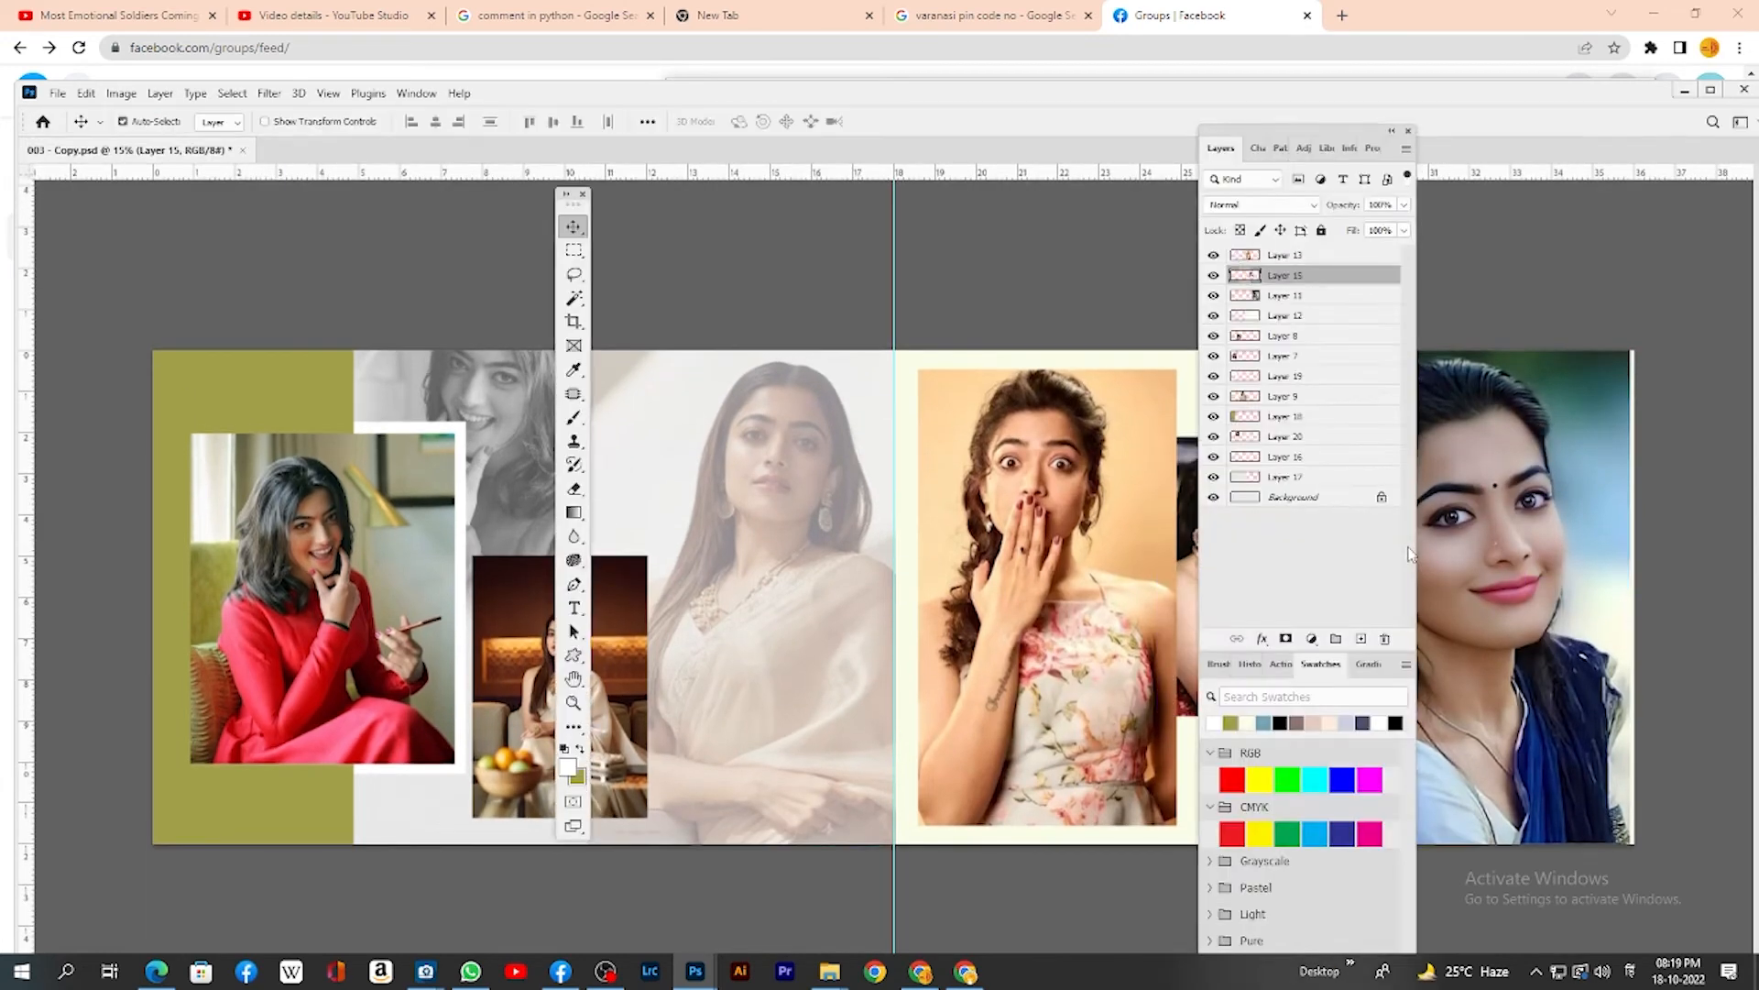
{"action": "key", "text": "Tab"}
{"action": "right_click", "coordinate": [1470, 473]}
{"action": "left_click", "coordinate": [1494, 487]}
{"action": "key", "text": "Tab"}
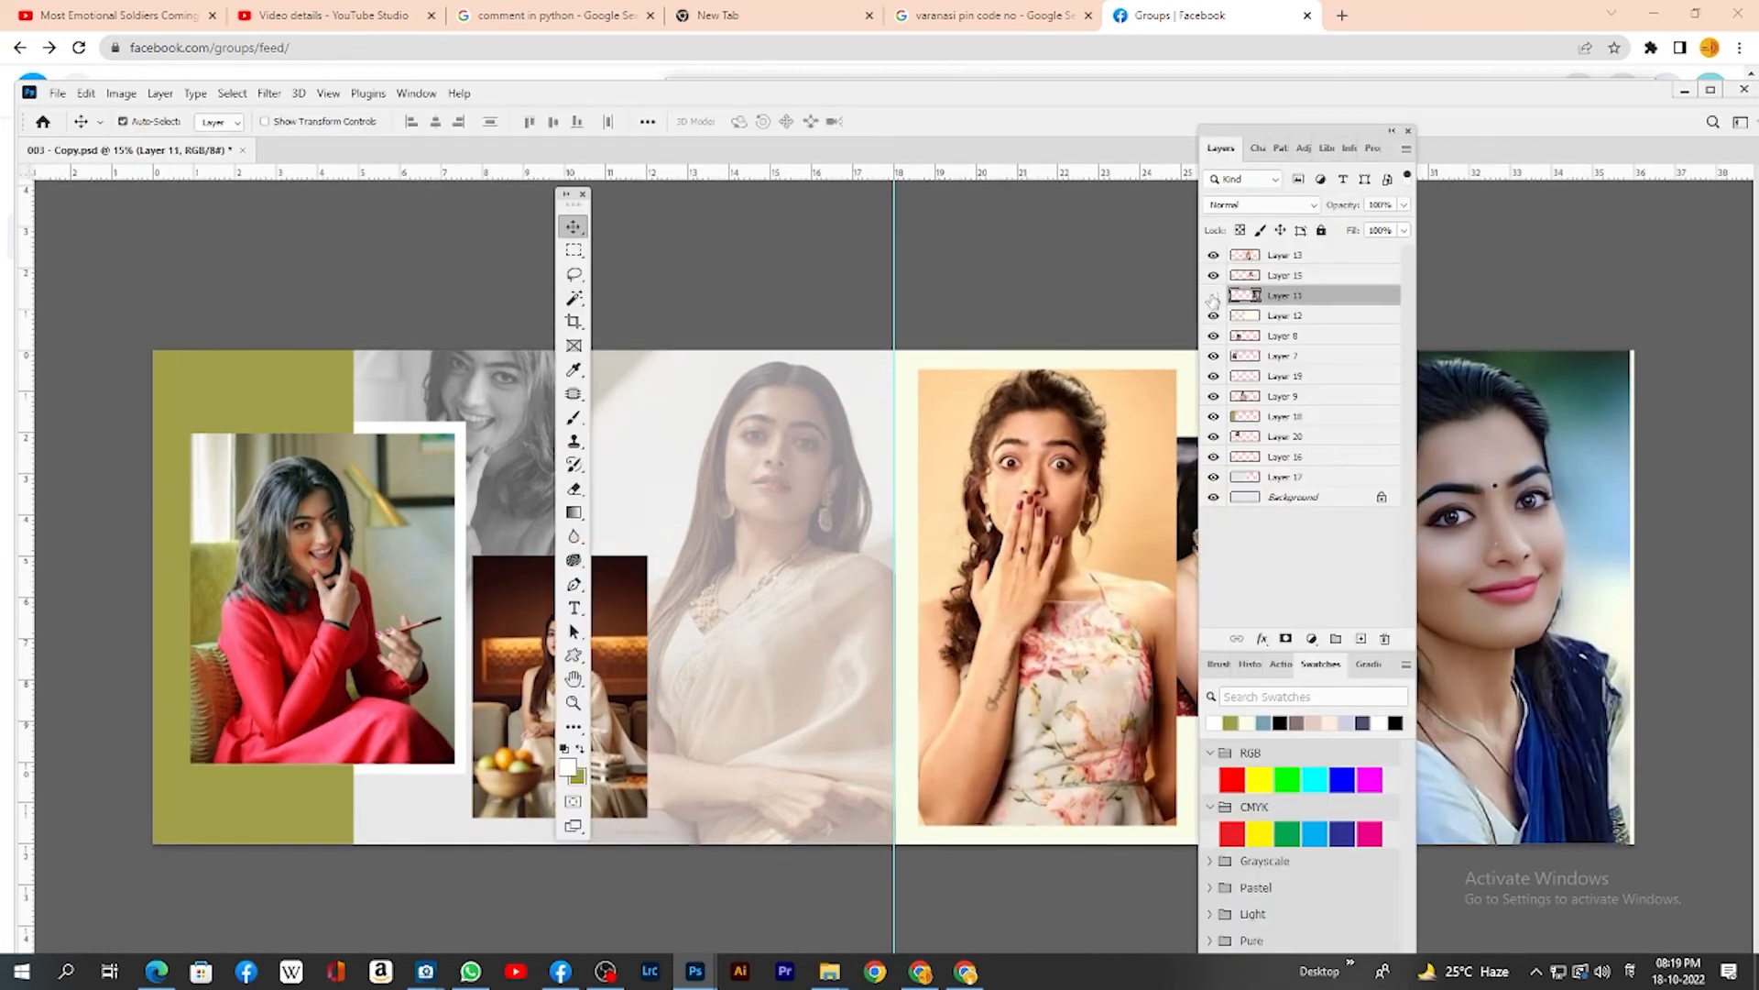
{"action": "key", "text": "Tab"}
Enlarge the red-saree portrait beyond the page height and move it into the outer part of the second page
{"action": "right_click", "coordinate": [1270, 556]}
{"action": "left_click", "coordinate": [1290, 567]}
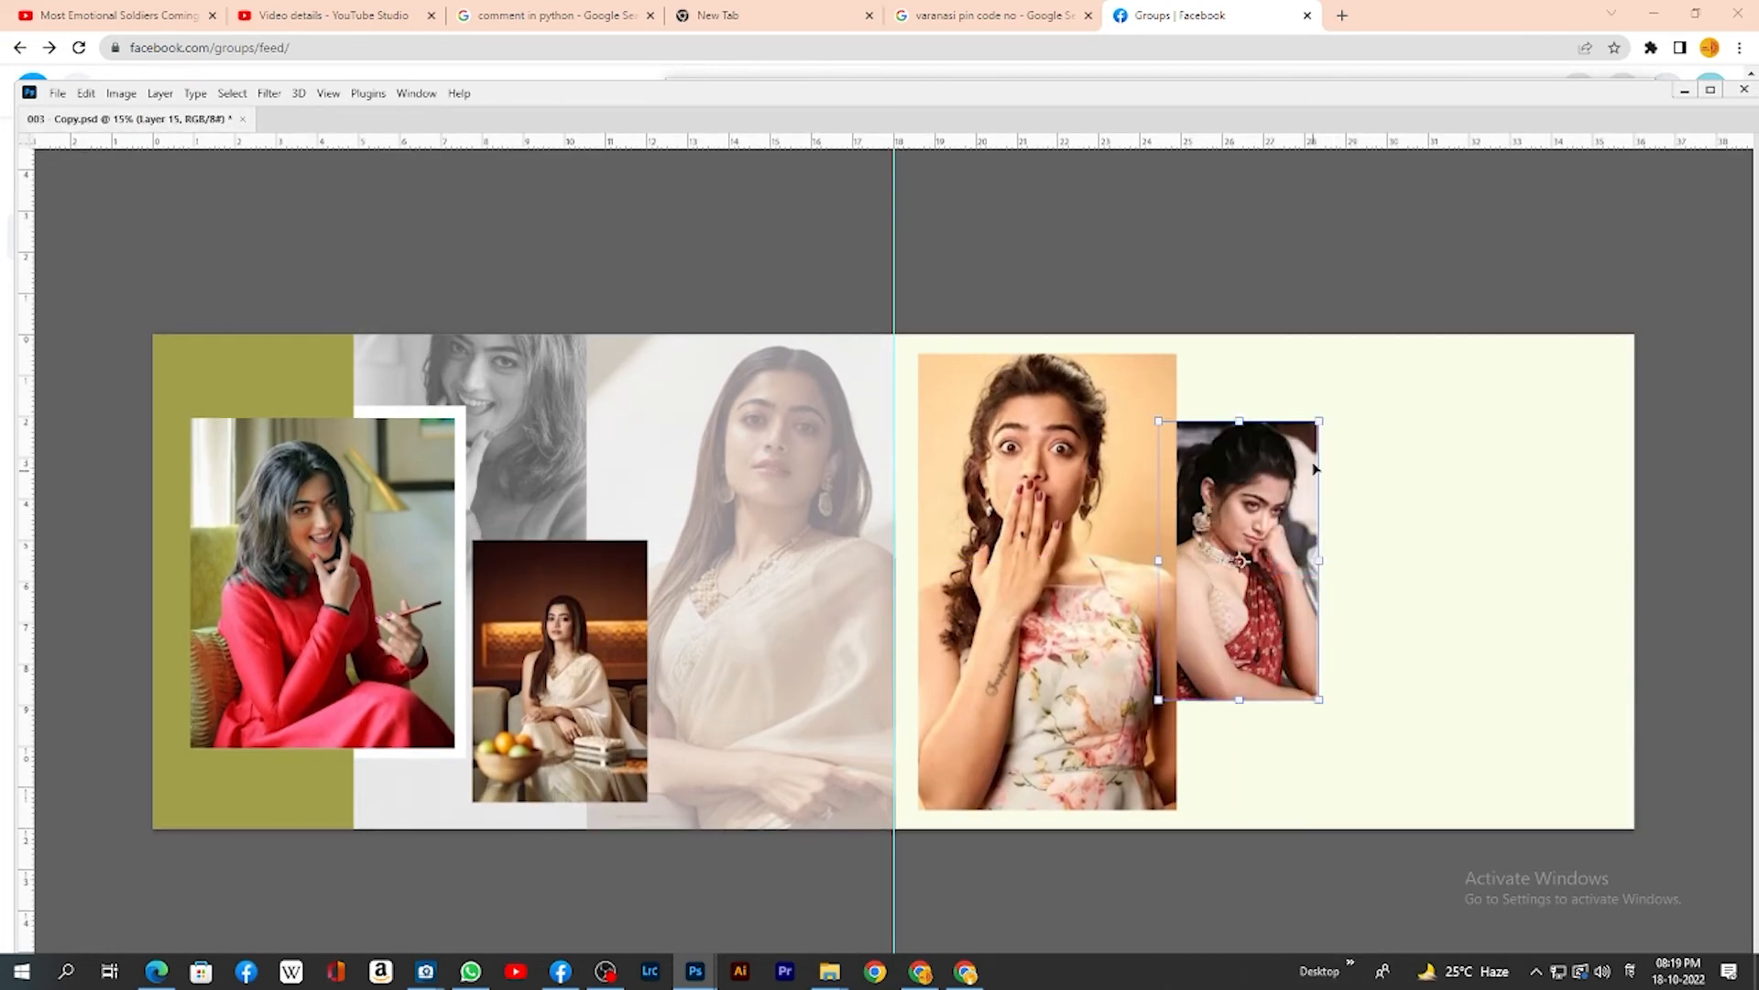
{"action": "left_click_drag", "start_coordinate": [1321, 413], "coordinate": [1377, 349]}
{"action": "left_click_drag", "start_coordinate": [1329, 511], "coordinate": [1490, 526]}
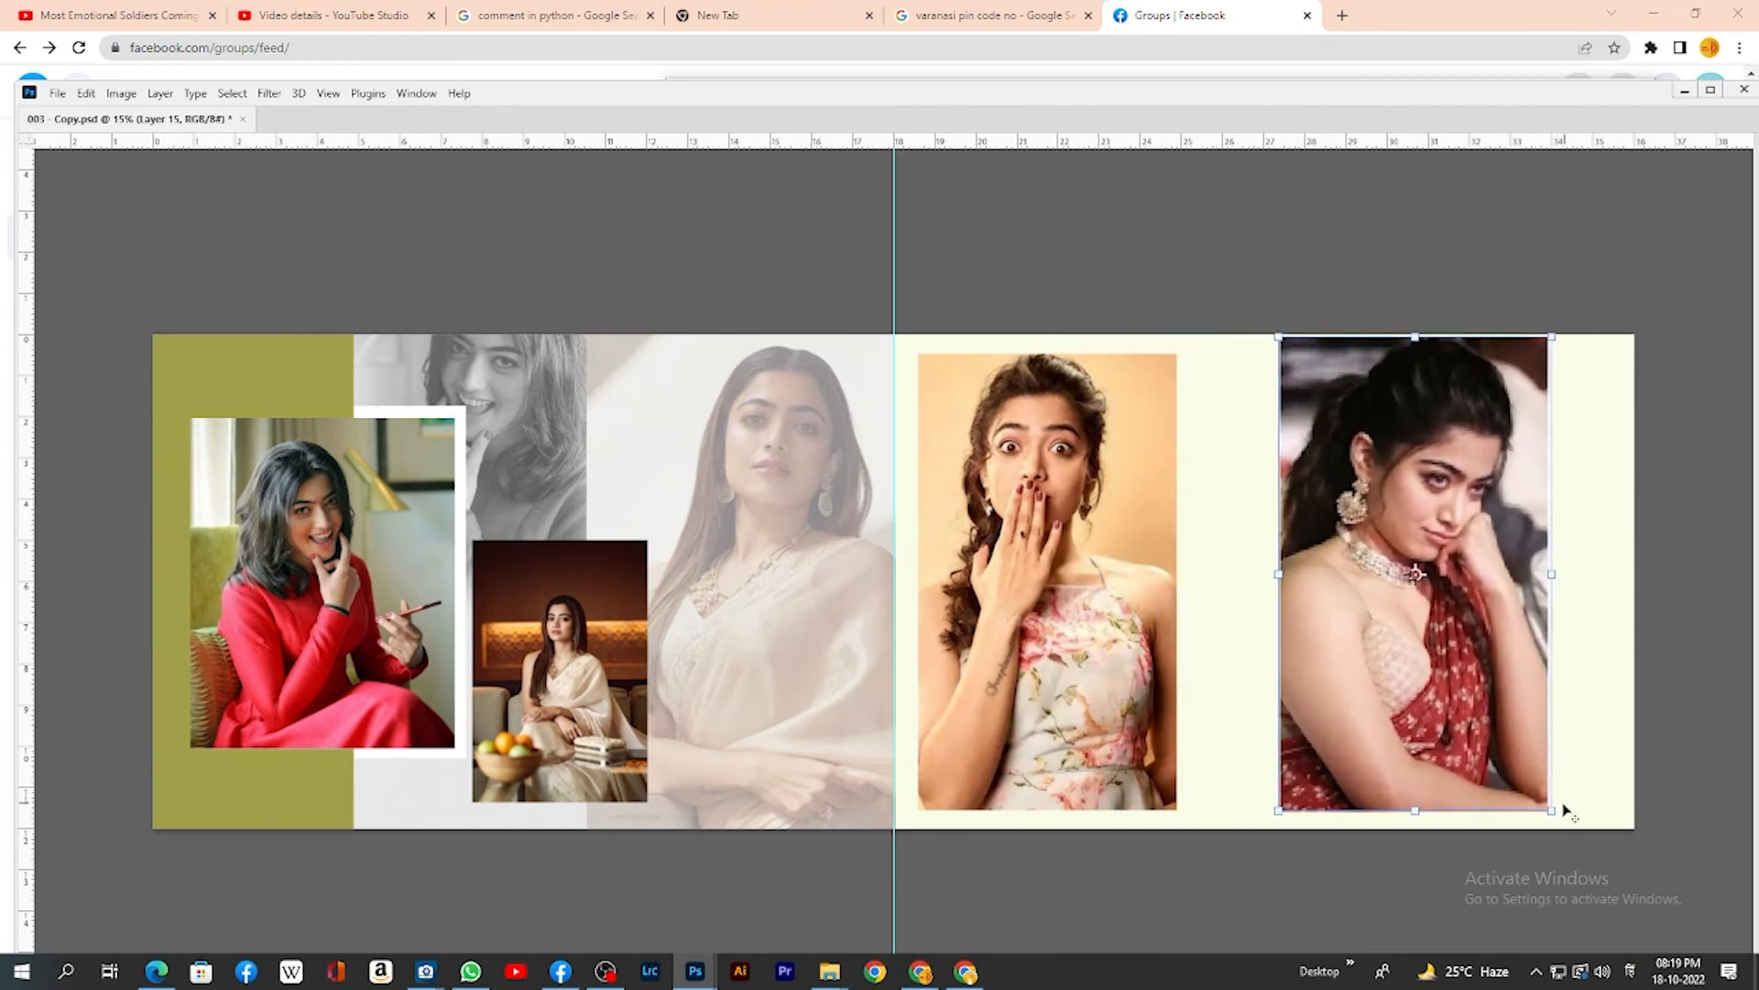
{"action": "left_click_drag", "start_coordinate": [1552, 810], "coordinate": [1650, 907]}
{"action": "left_click_drag", "start_coordinate": [1477, 657], "coordinate": [1469, 689]}
{"action": "key", "text": "Return"}
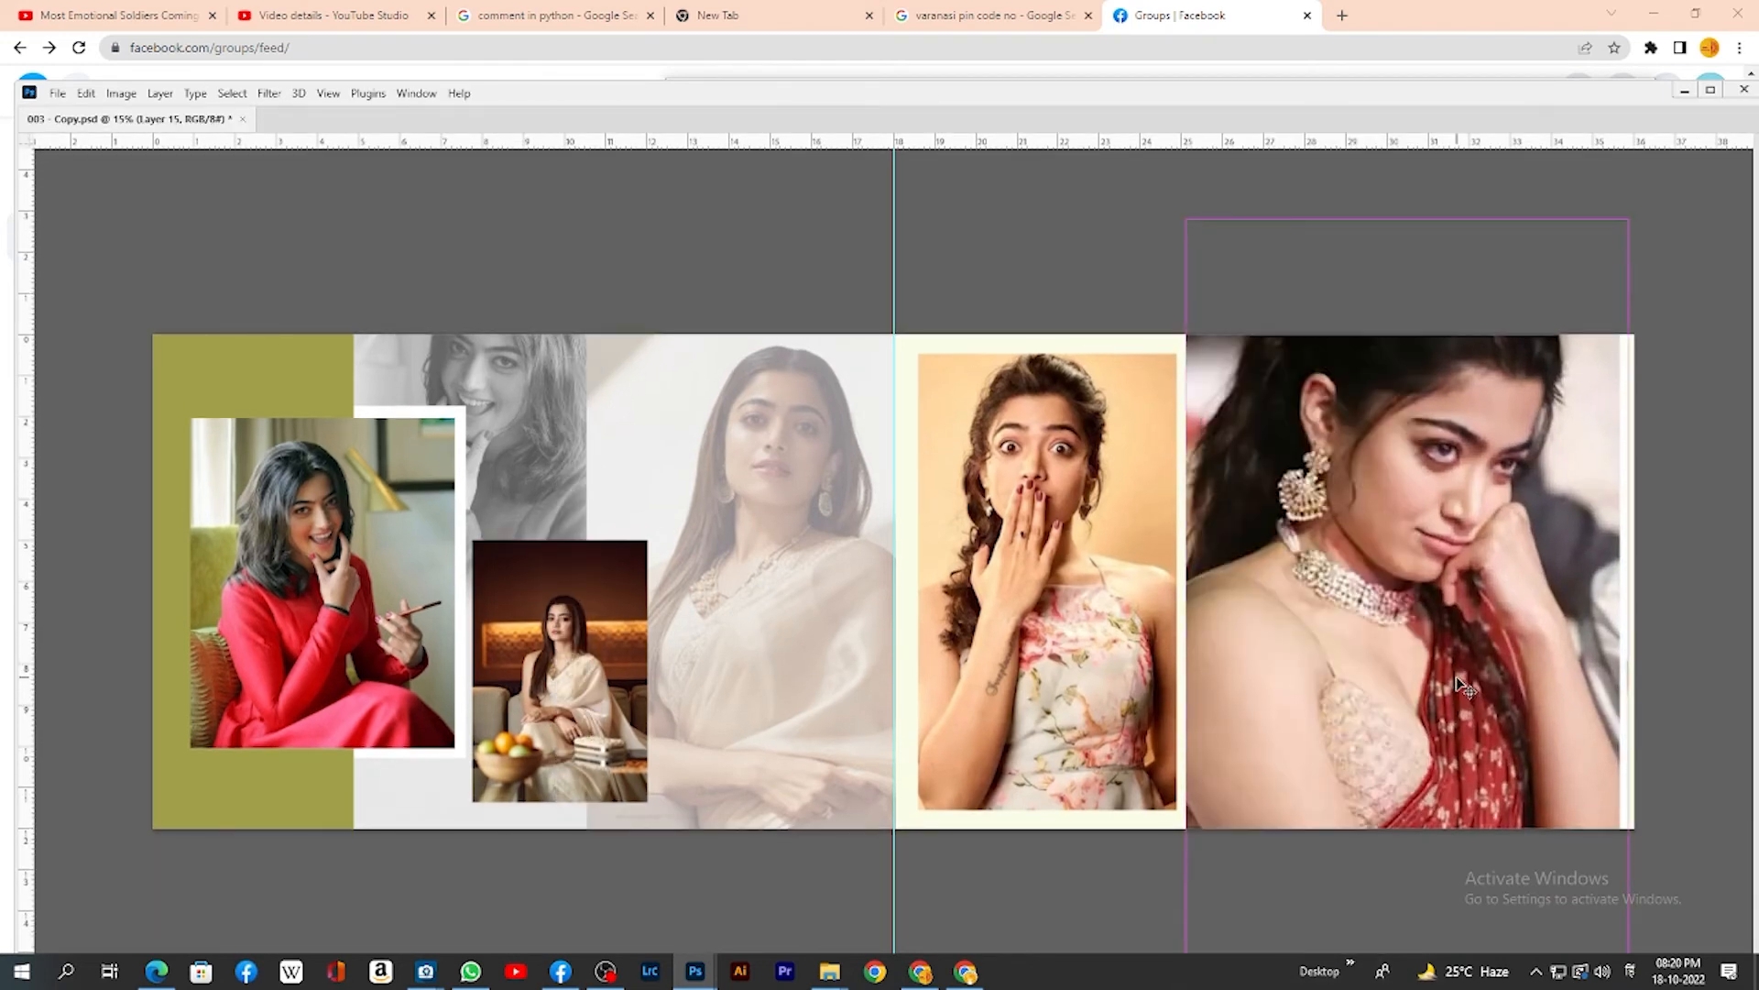
Enlarge the red-saree portrait past the page's outer edge and flip it horizontally
{"action": "key", "text": "ctrl+minus"}
{"action": "key", "text": "ctrl+minus"}
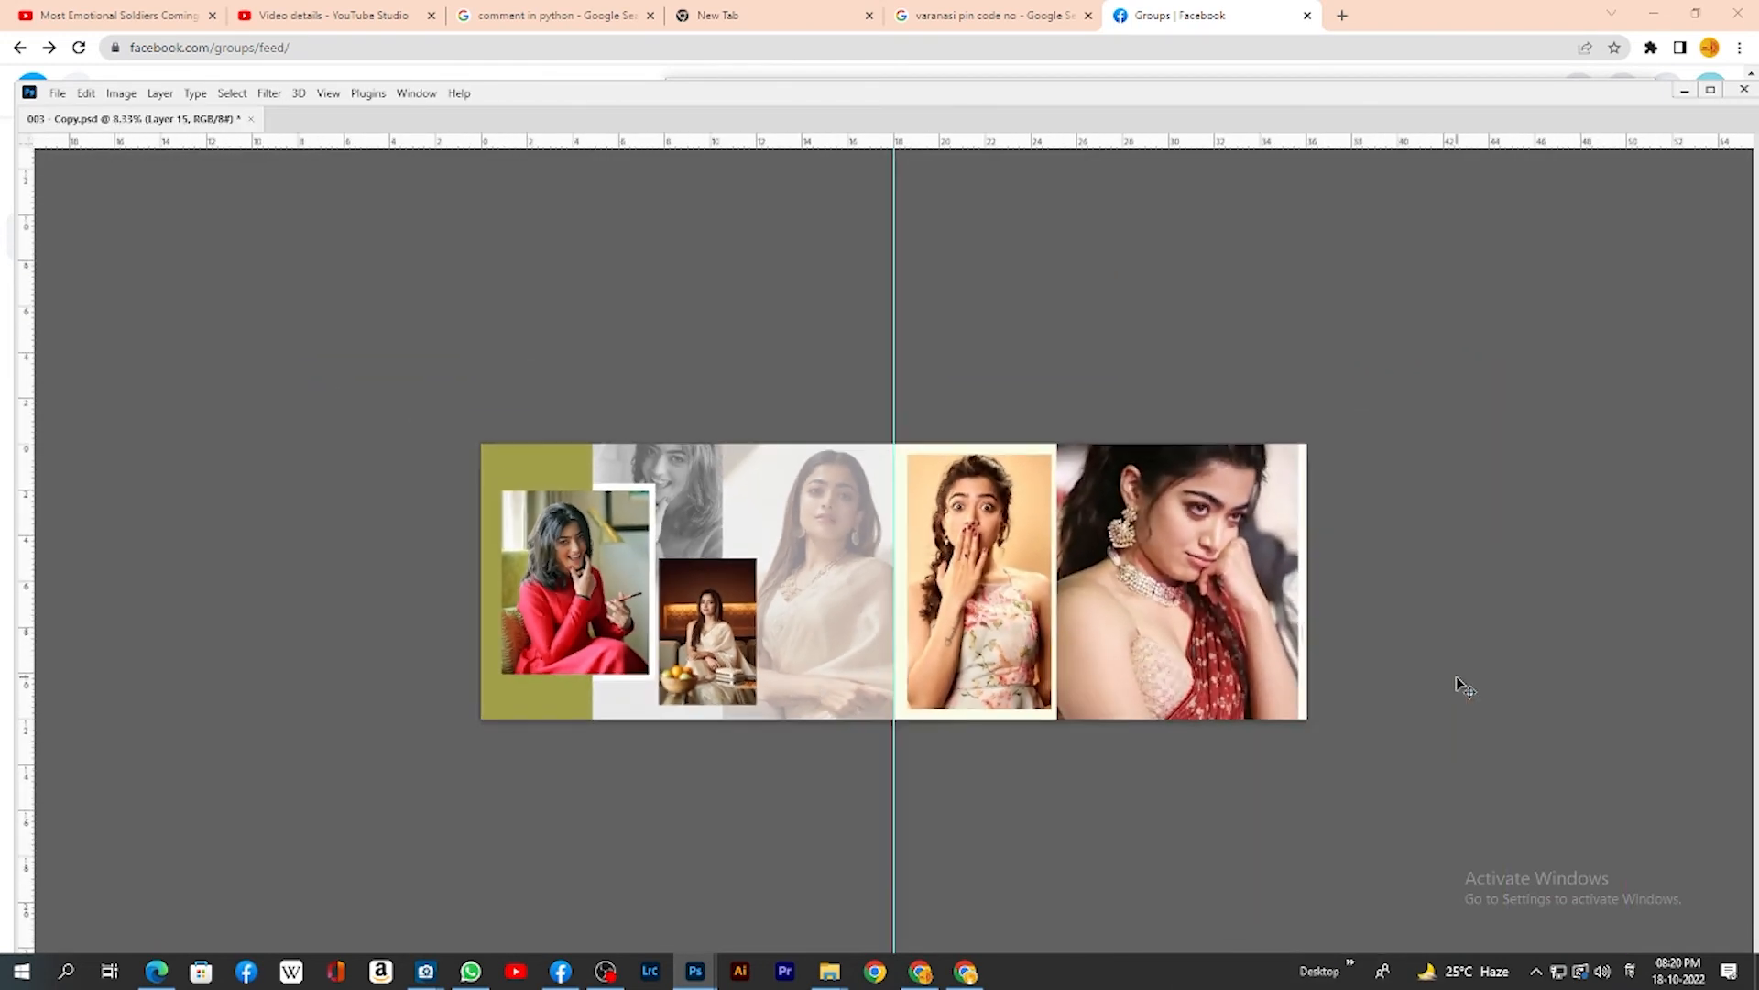
{"action": "key", "text": "ctrl+t"}
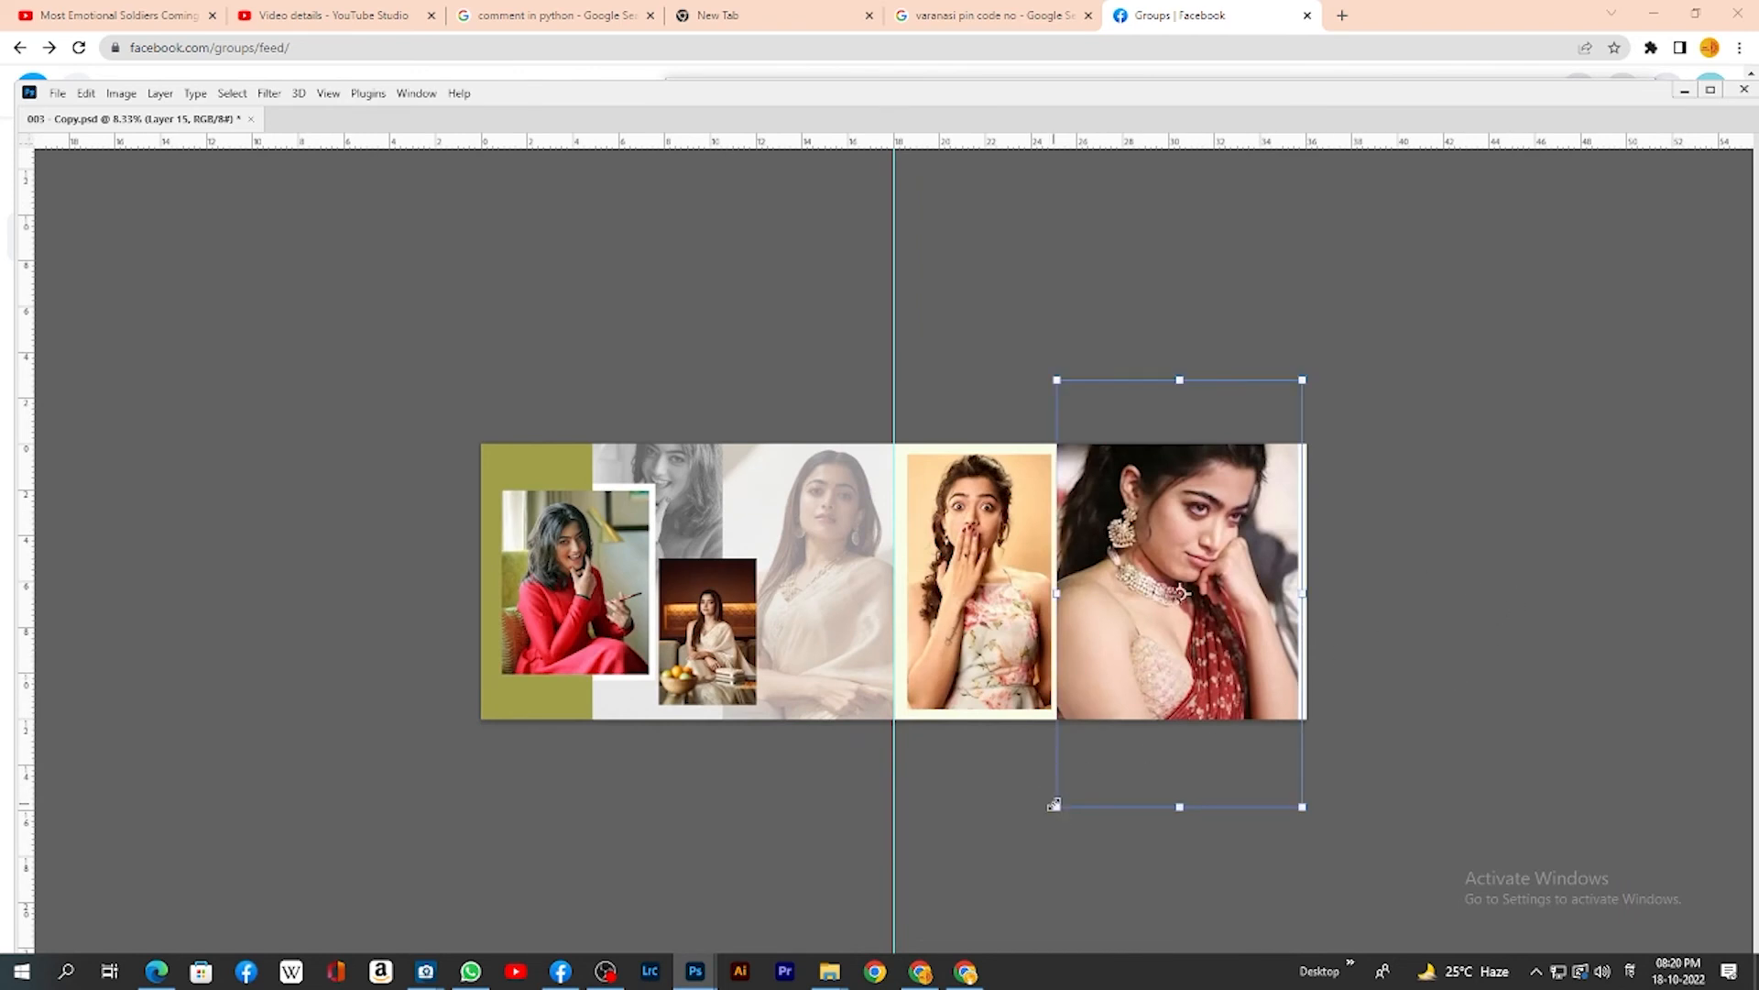
{"action": "left_click_drag", "start_coordinate": [1057, 806], "coordinate": [1023, 830]}
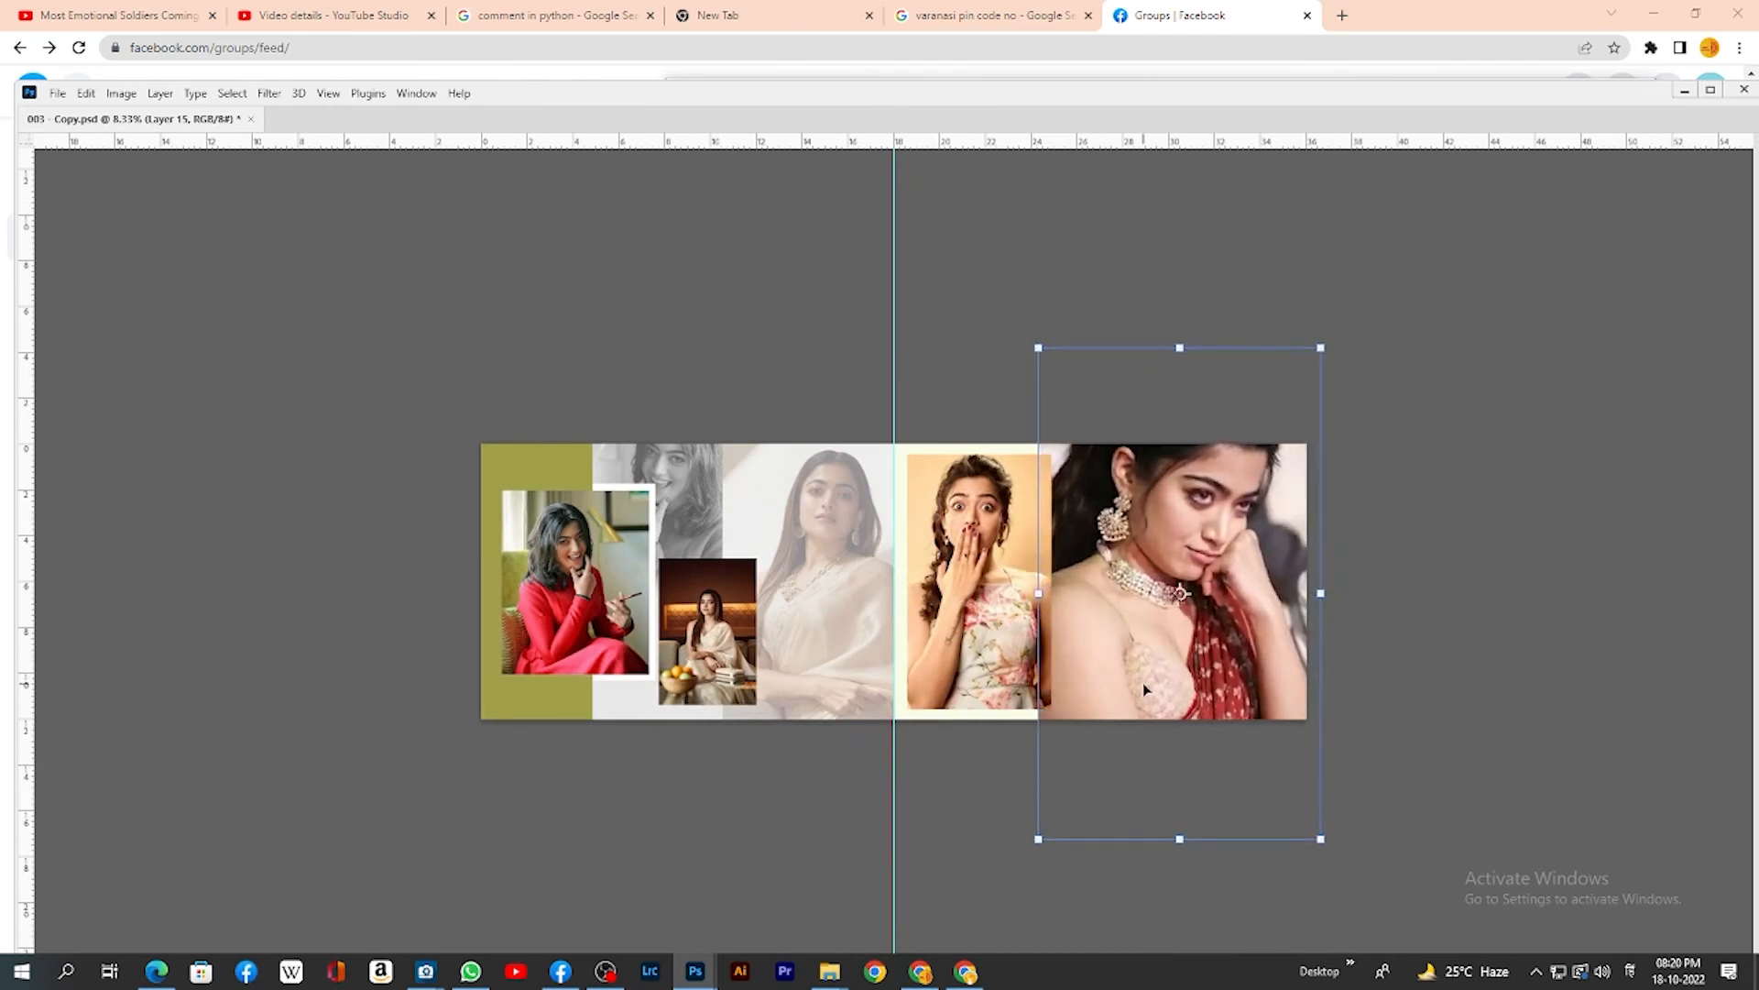
{"action": "left_click_drag", "start_coordinate": [1146, 685], "coordinate": [1151, 691]}
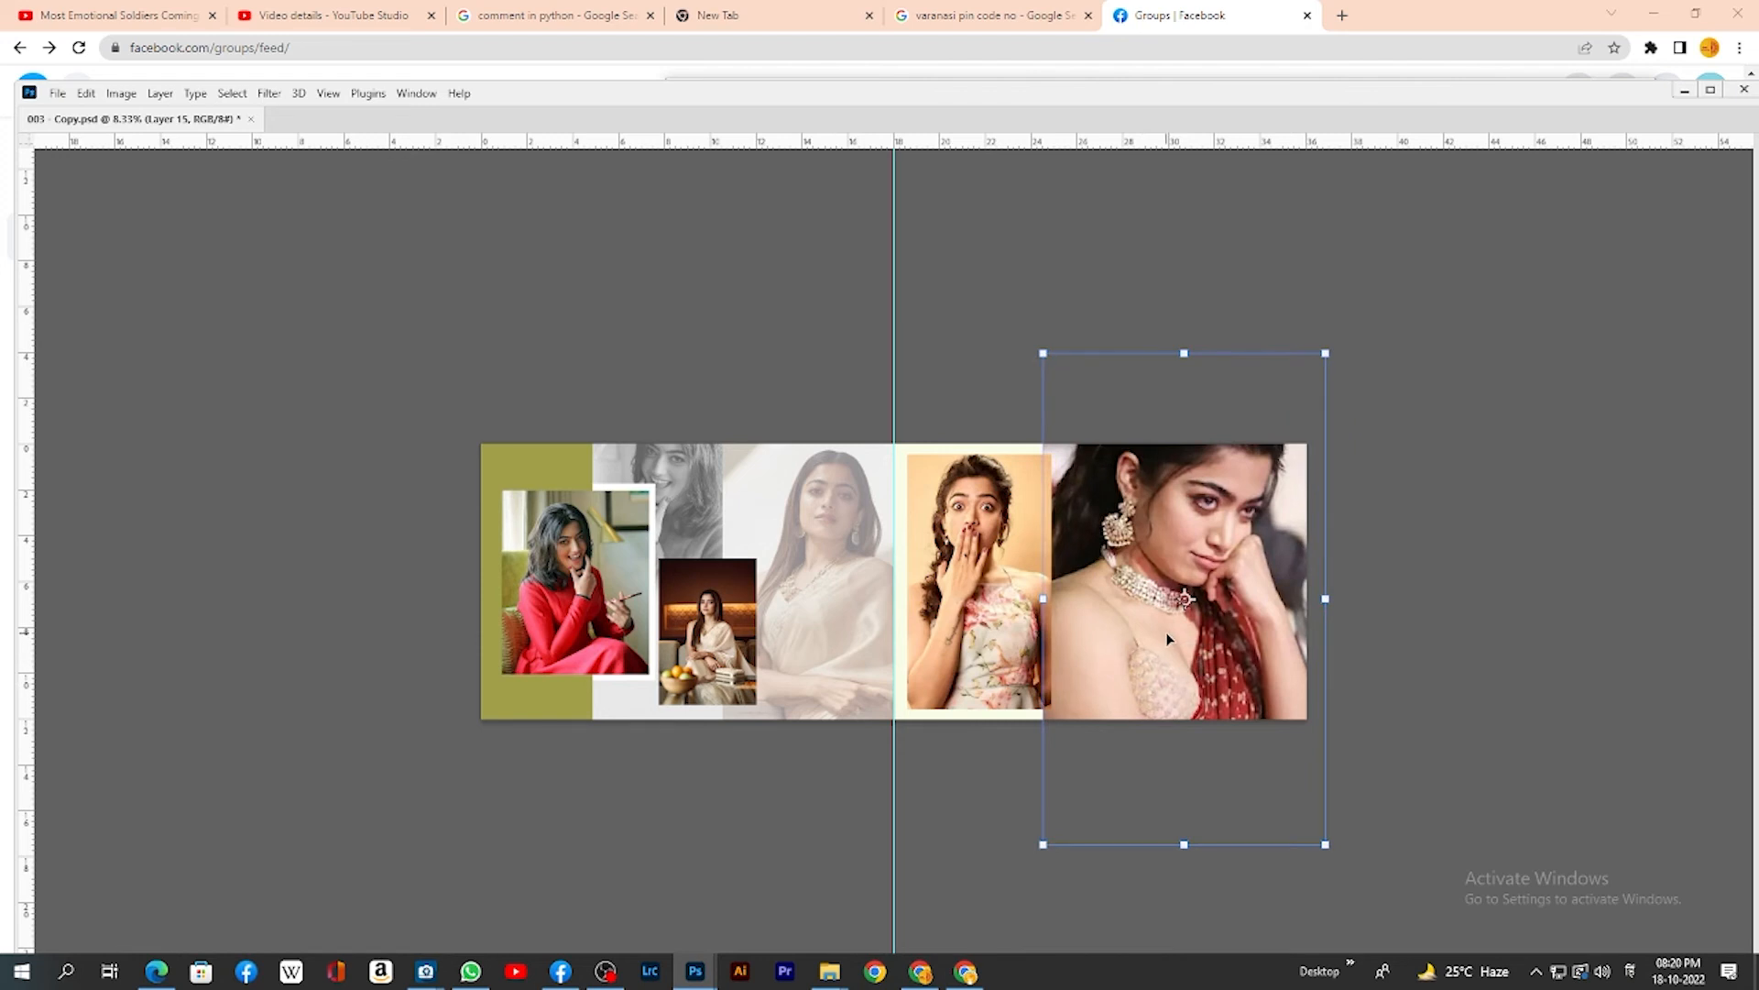
{"action": "right_click", "coordinate": [1166, 634]}
{"action": "left_click", "coordinate": [1220, 607]}
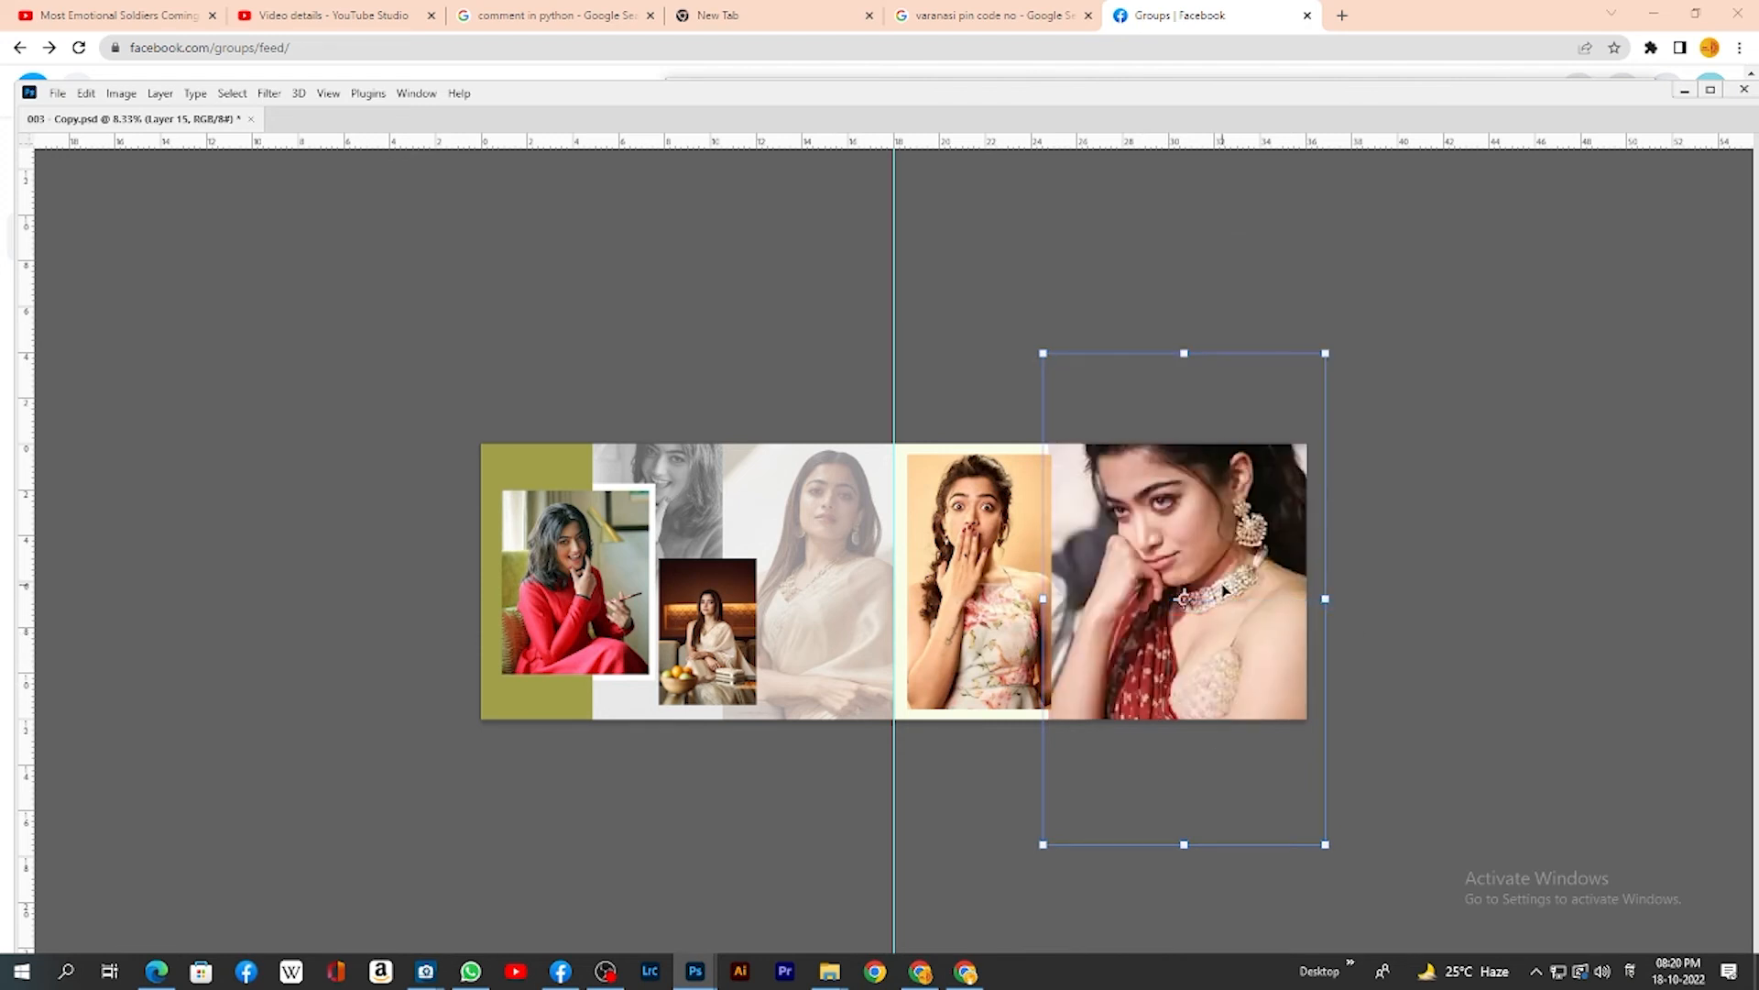
{"action": "key", "text": "Return"}
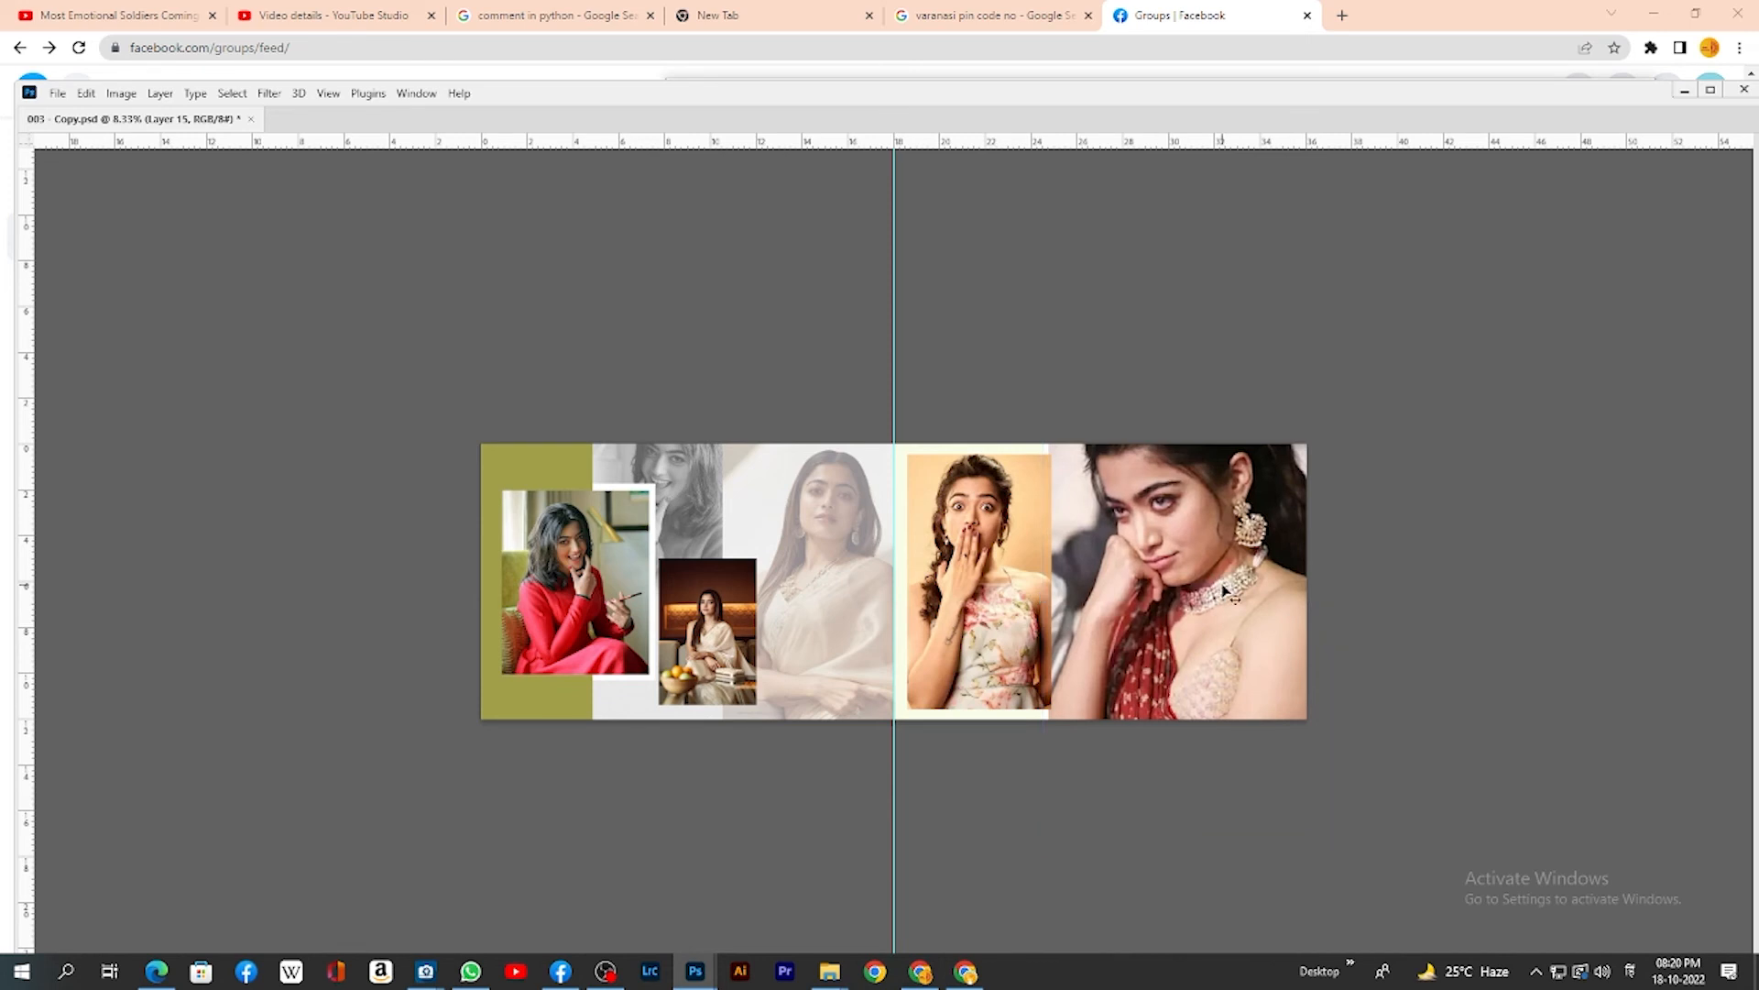
Shift the red-saree portrait outward to leave a gap, and nudge the floral-dress portrait slightly away from the centre fold
{"action": "left_click_drag", "start_coordinate": [1224, 591], "coordinate": [1244, 594]}
{"action": "key", "text": "Tab"}
{"action": "key", "text": "Tab"}
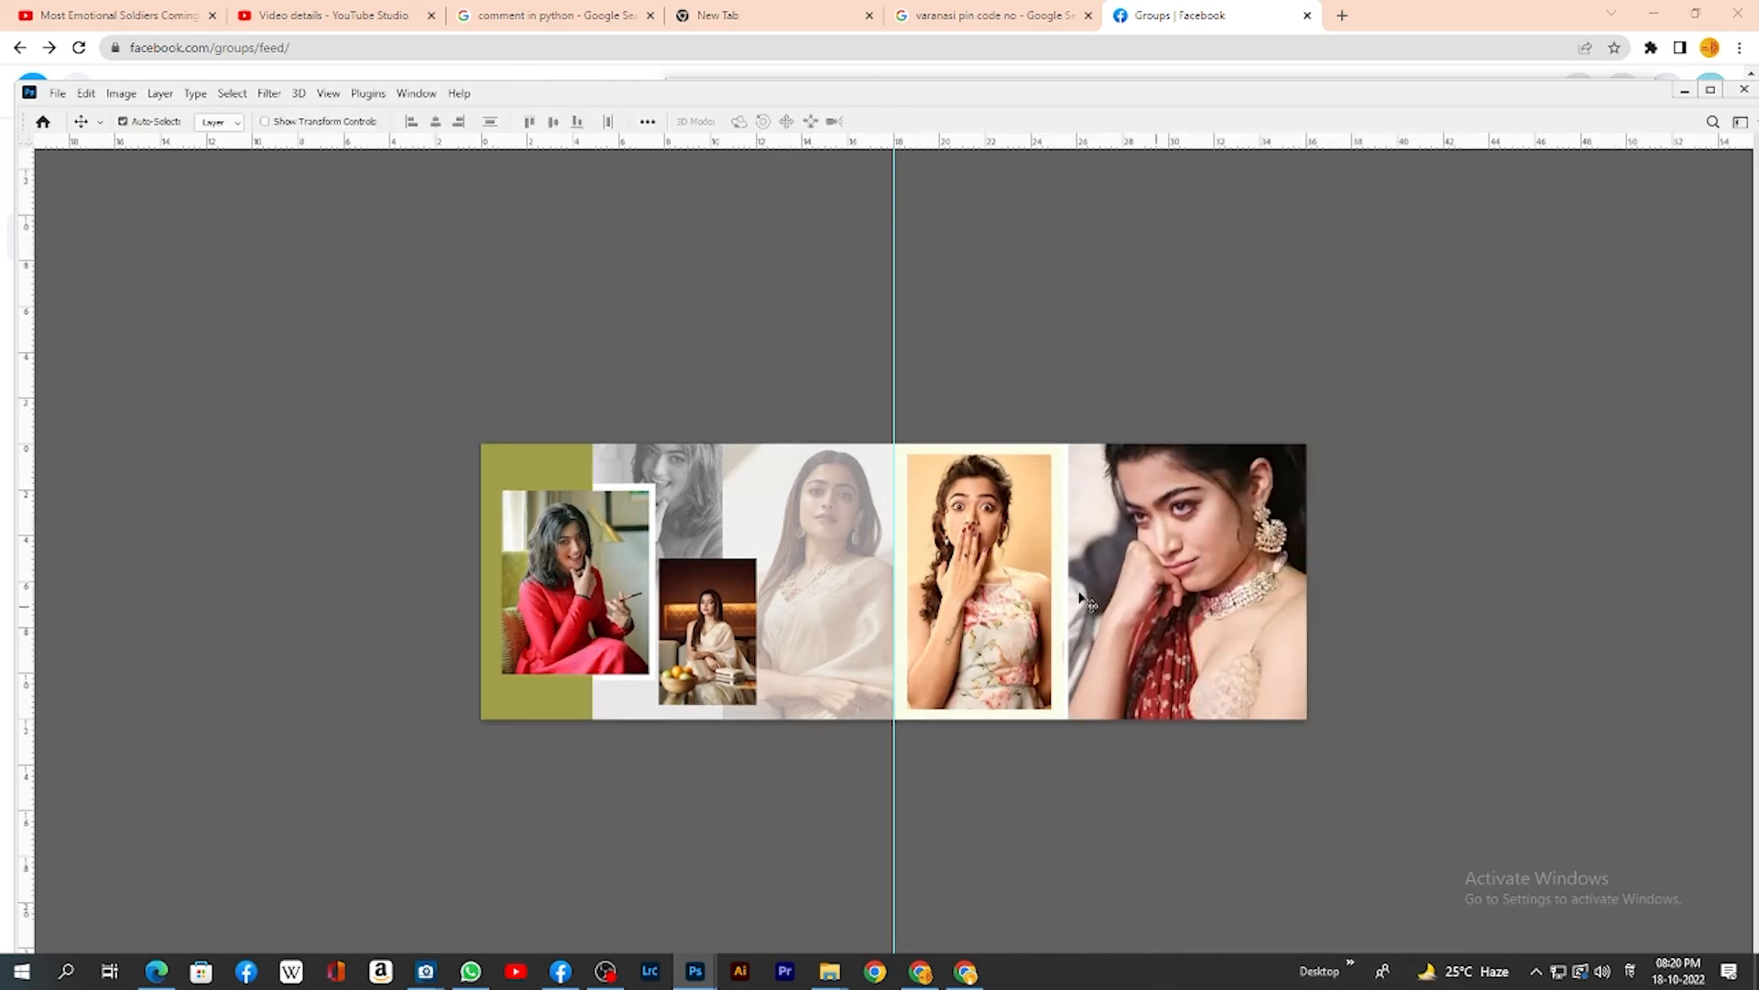
{"action": "right_click", "coordinate": [1016, 576]}
{"action": "left_click", "coordinate": [1029, 583]}
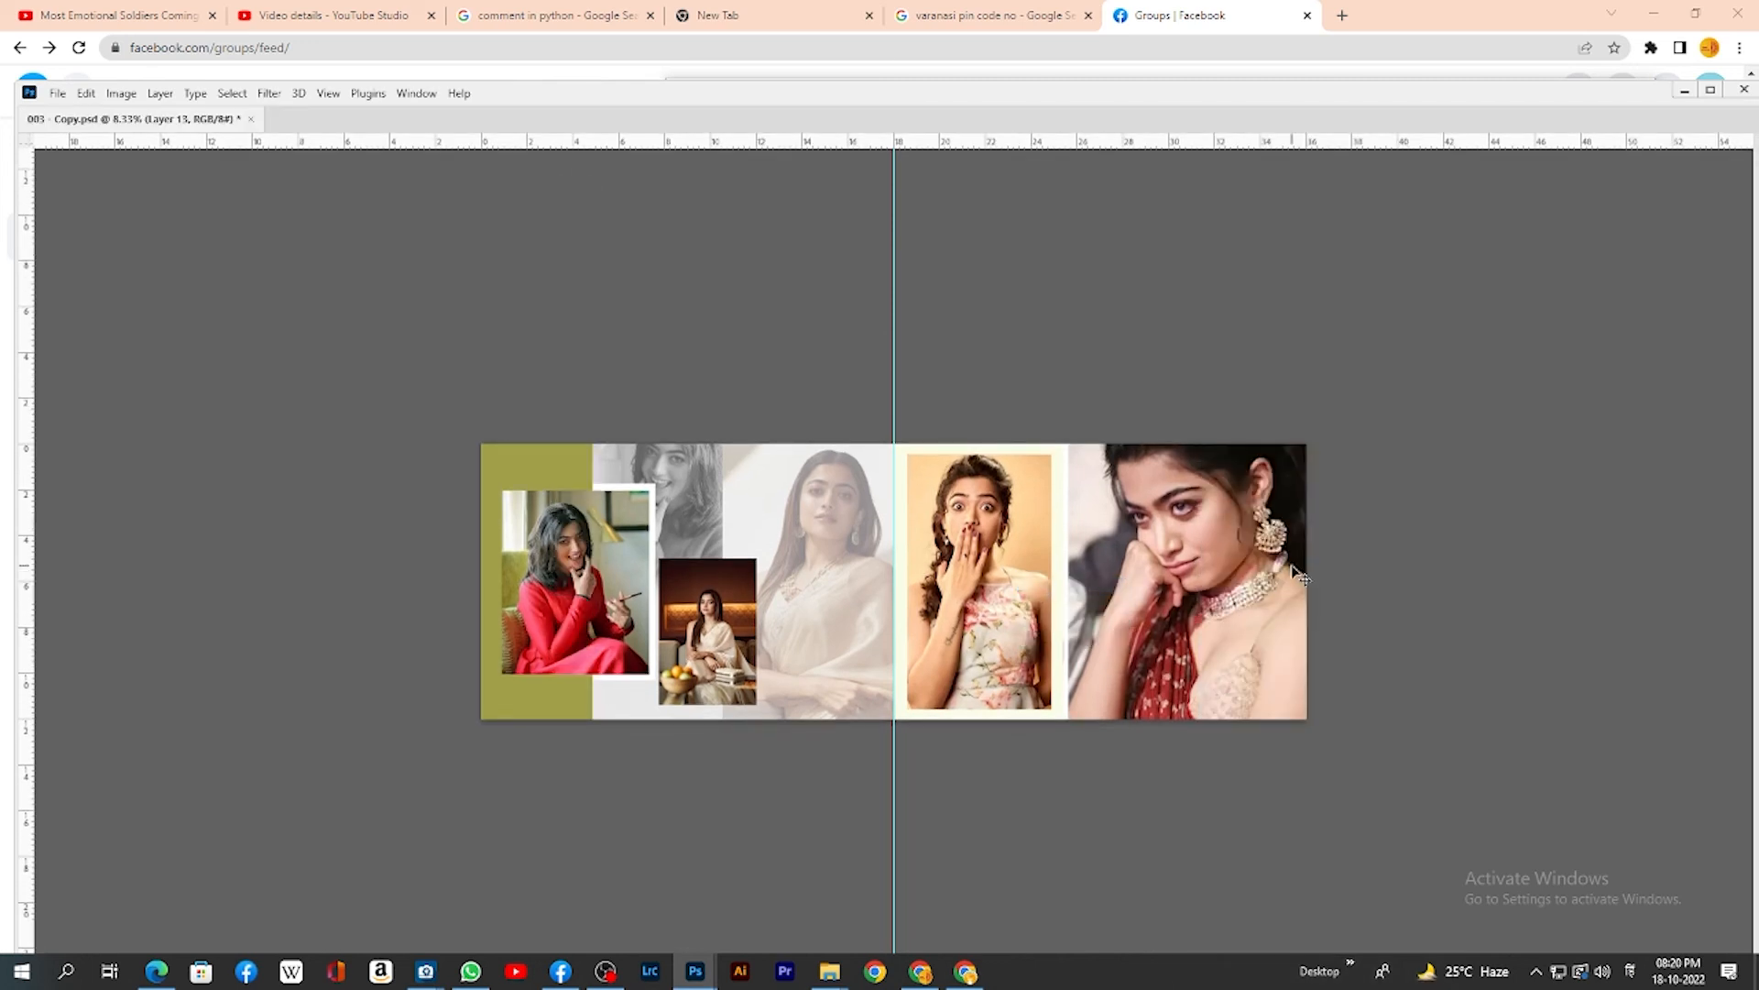
{"action": "key", "text": "shift+Right"}
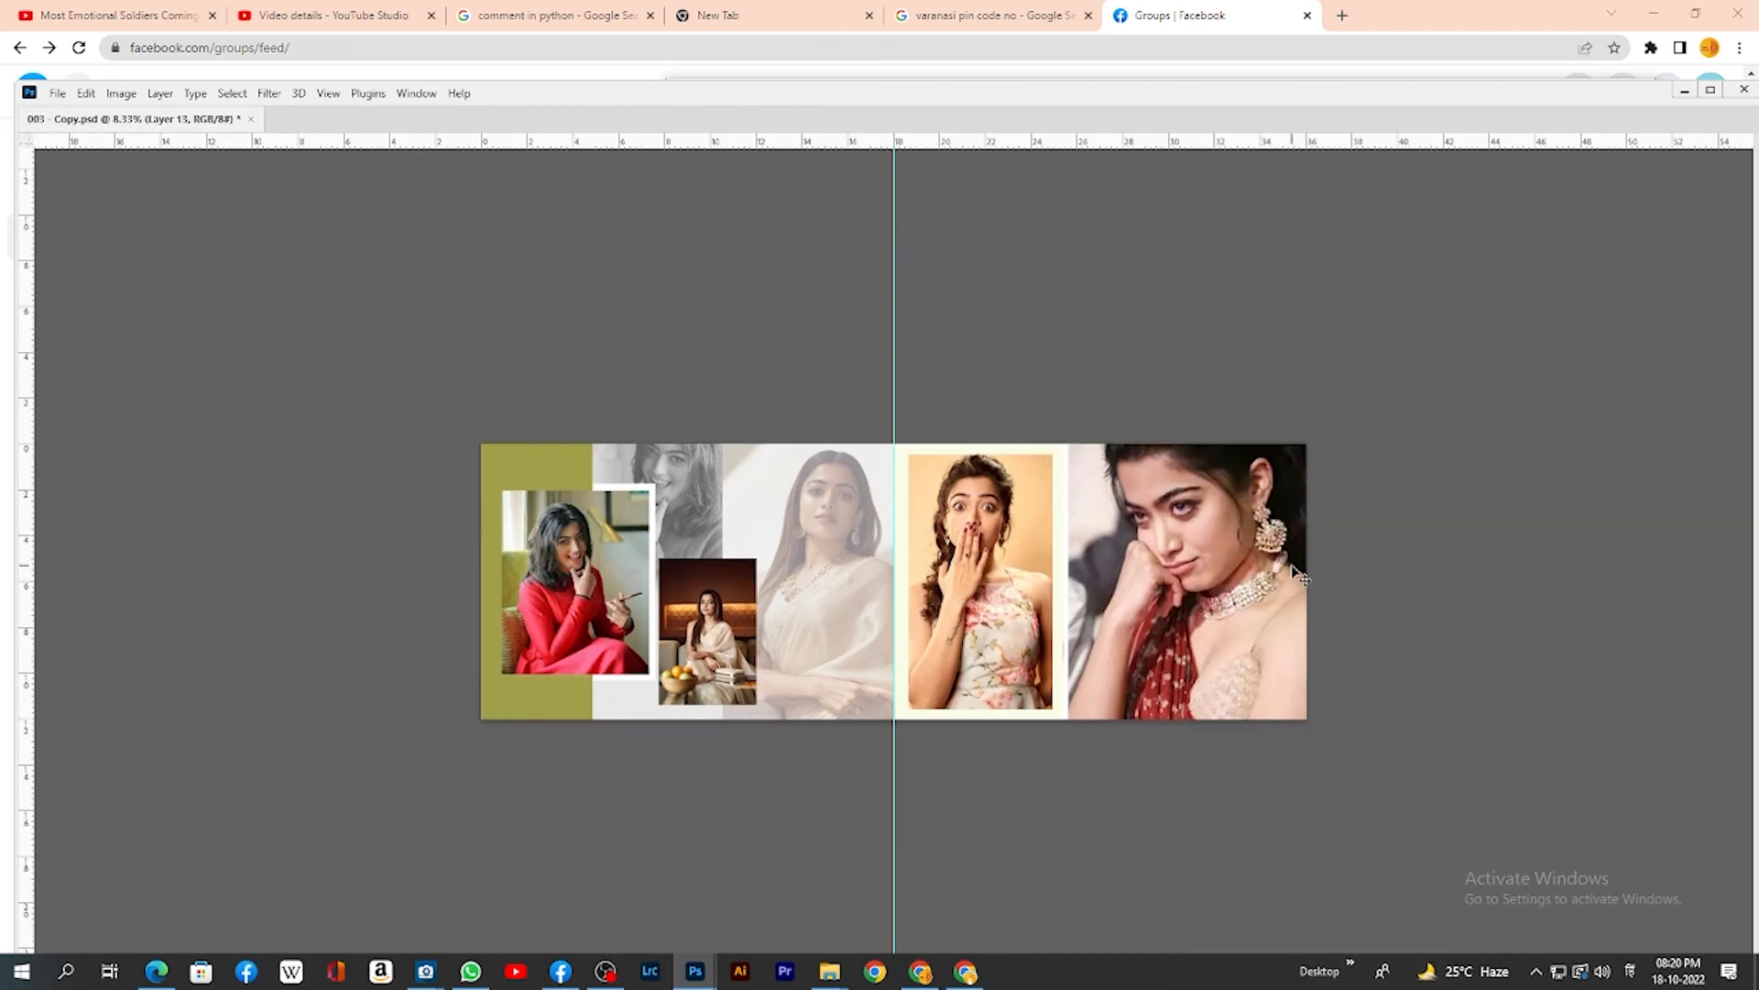
Hide the centre guide and view the whole spread enlarged
{"action": "key", "text": "ctrl+plus"}
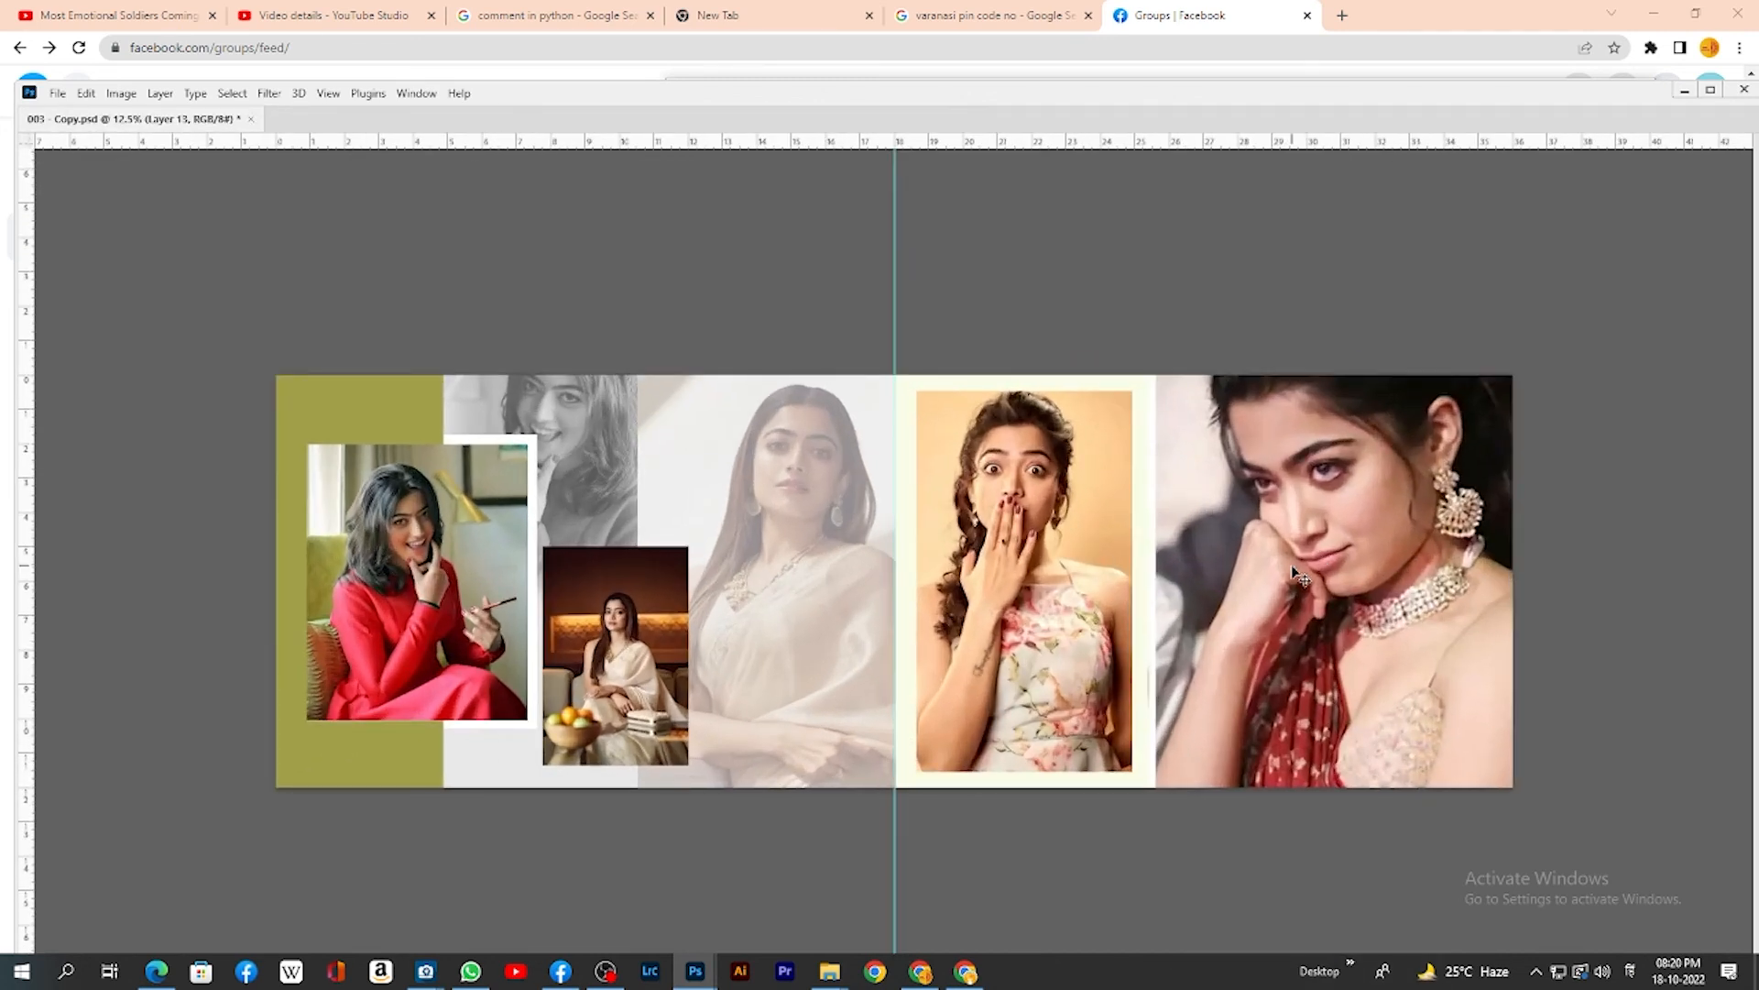
{"action": "key", "text": "ctrl"}
{"action": "key", "text": "ctrl+h"}
{"action": "key", "text": "ctrl+plus"}
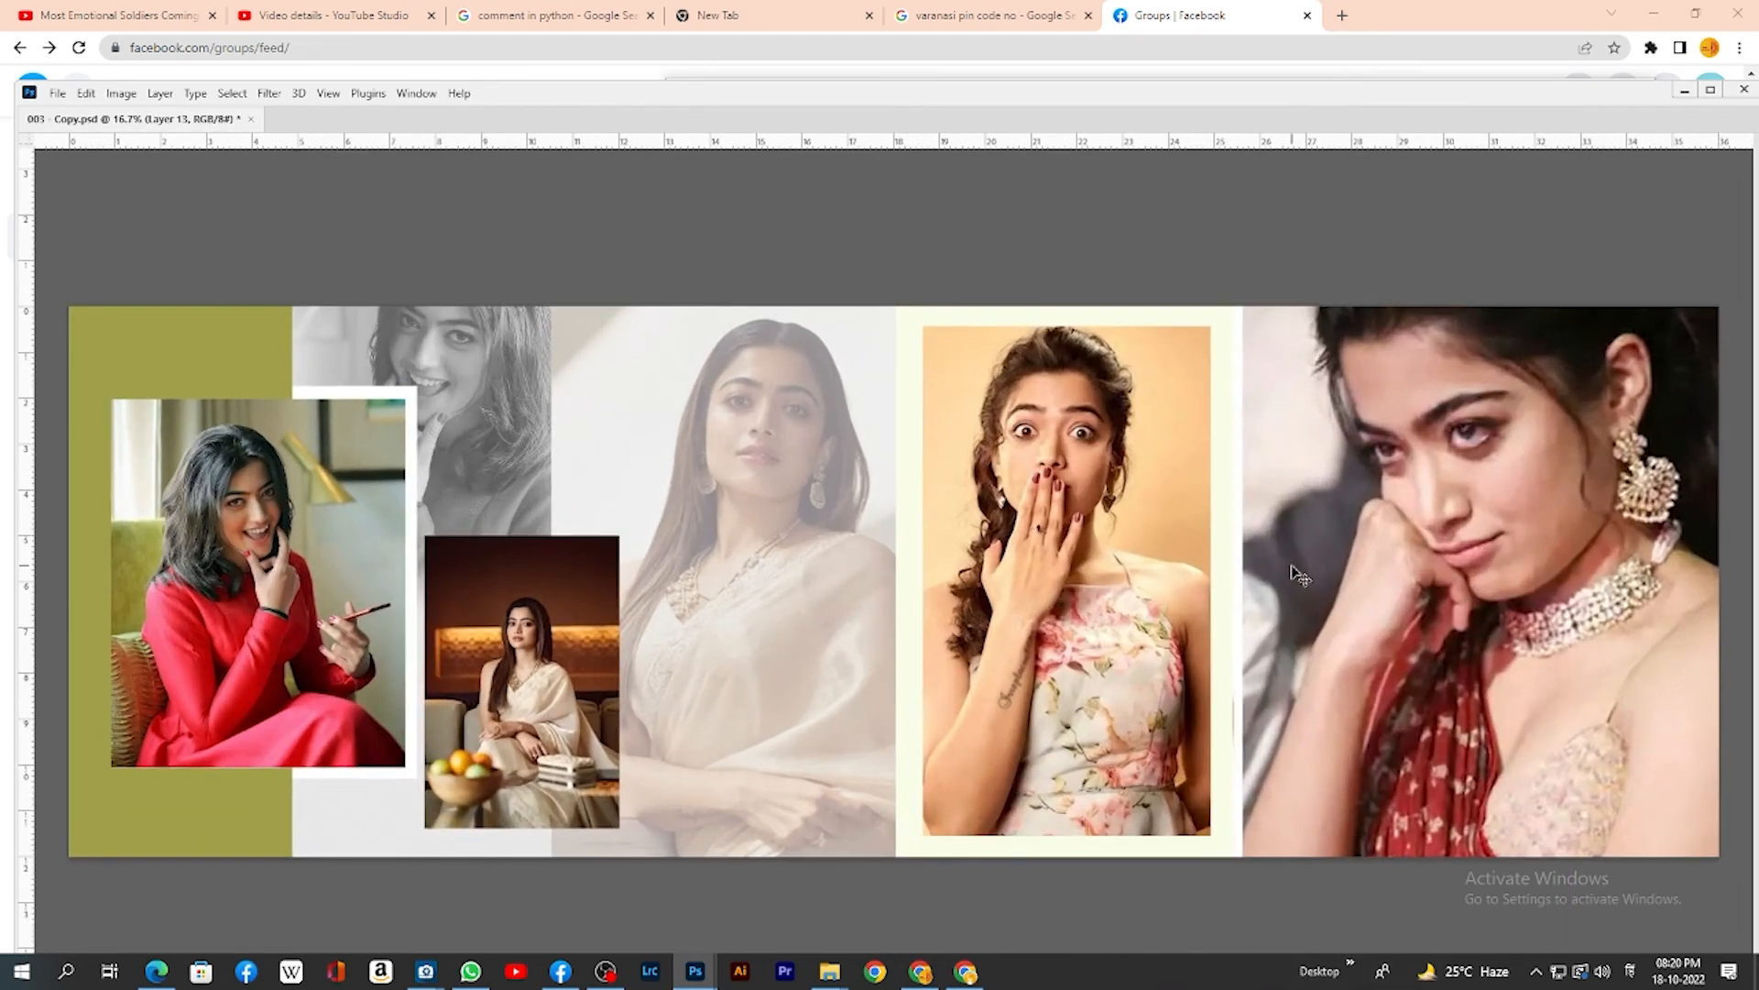
Trim the narrow white strip off the inner edge of the red-saree portrait so it meets the cream area directly
{"action": "right_click", "coordinate": [1227, 704]}
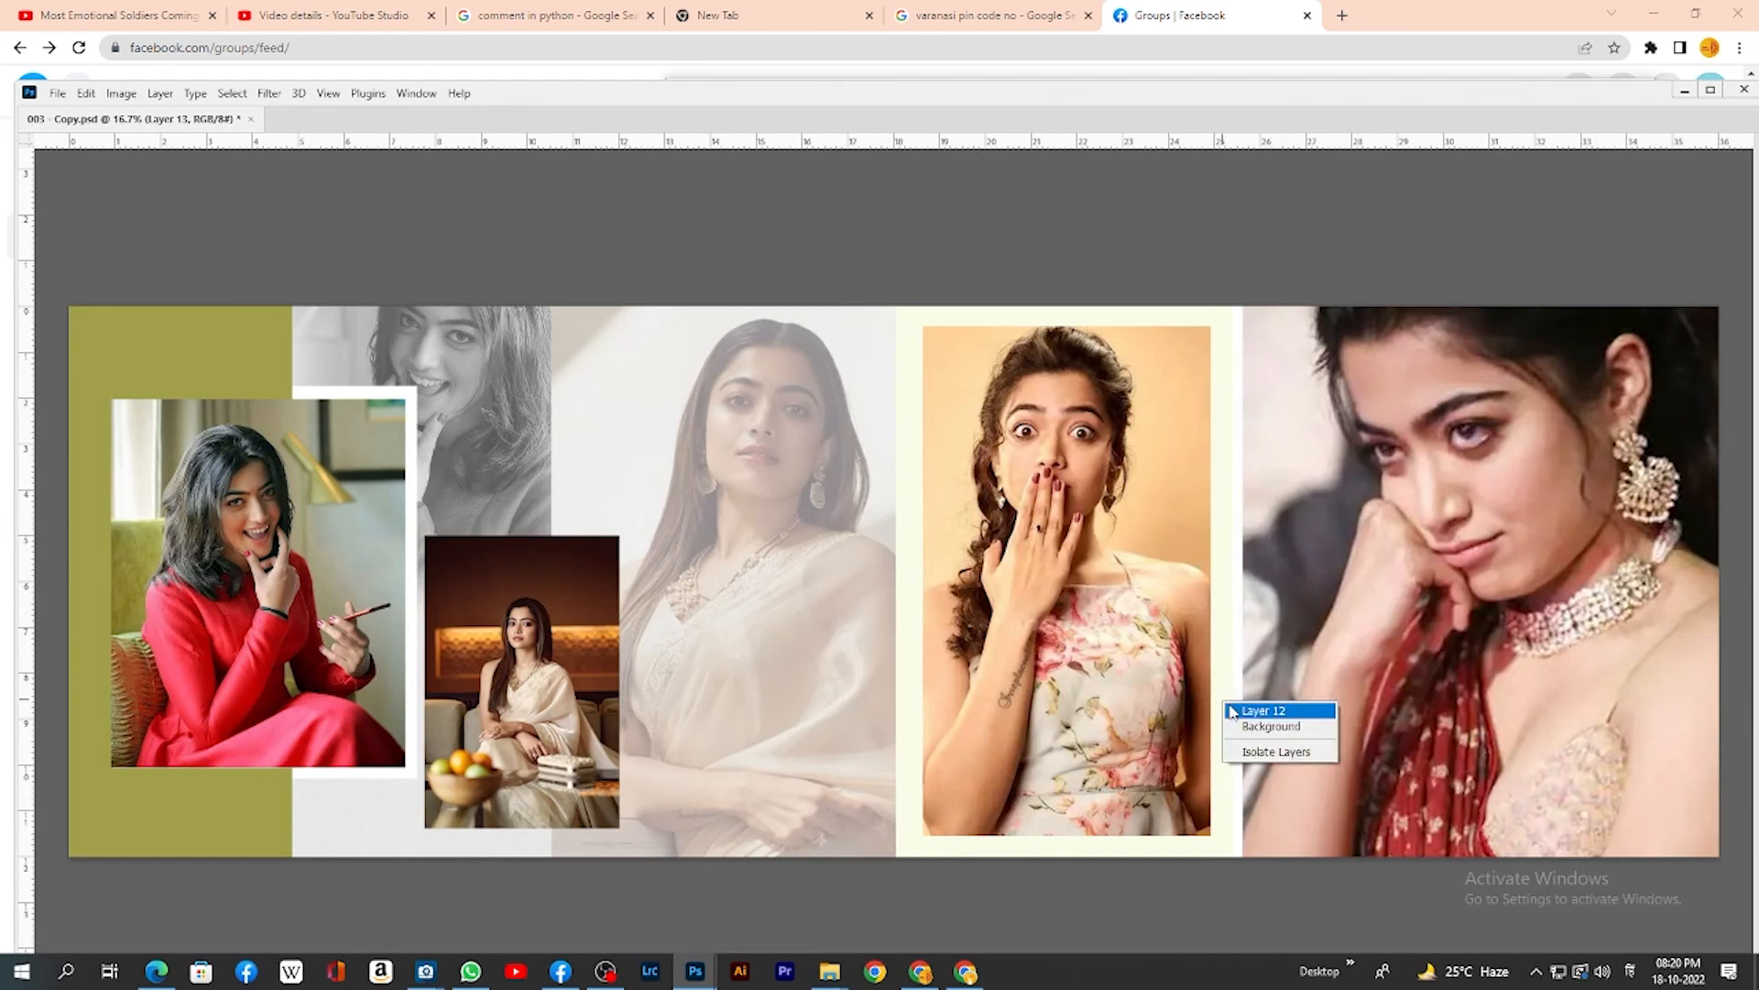
{"action": "left_click", "coordinate": [1239, 710]}
{"action": "right_click", "coordinate": [1237, 706]}
{"action": "left_click", "coordinate": [1265, 707]}
{"action": "left_click_drag", "start_coordinate": [1284, 706], "coordinate": [1269, 658]}
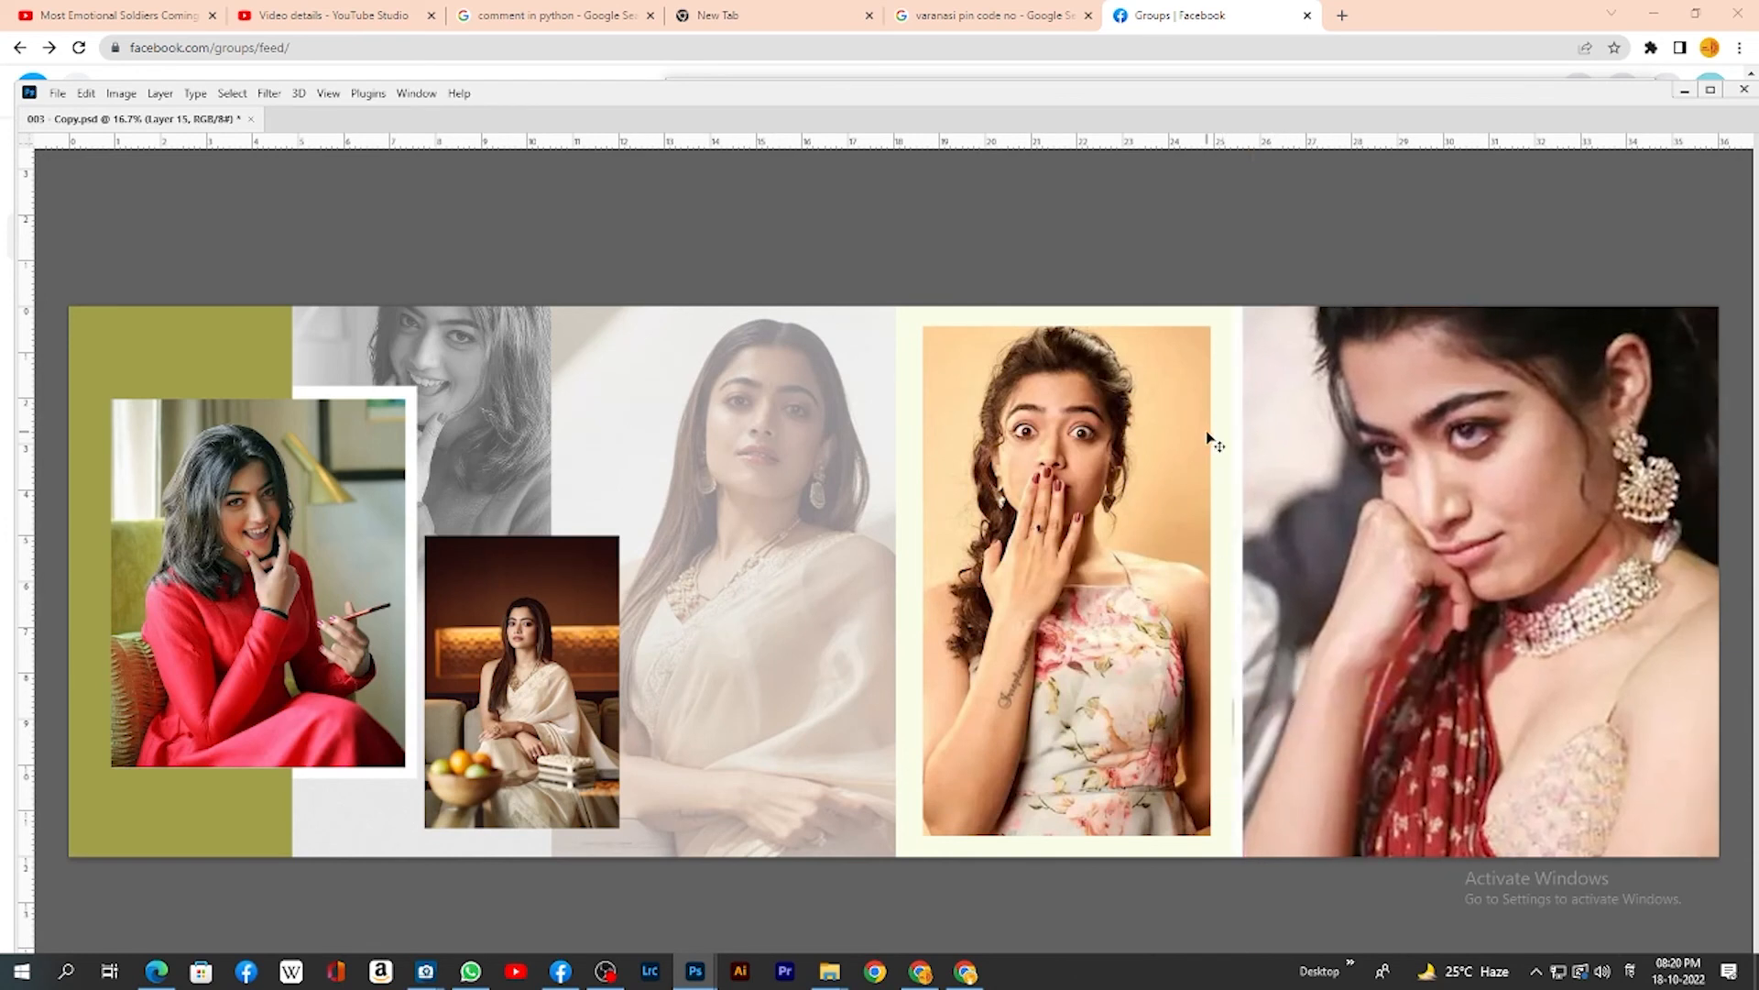
{"action": "left_click_drag", "start_coordinate": [1142, 306], "coordinate": [1248, 975]}
{"action": "key", "text": "Delete"}
{"action": "key", "text": "ctrl+d"}
{"action": "key", "text": "Tab"}
{"action": "key", "text": "Tab"}
{"action": "key", "text": "ctrl+minus"}
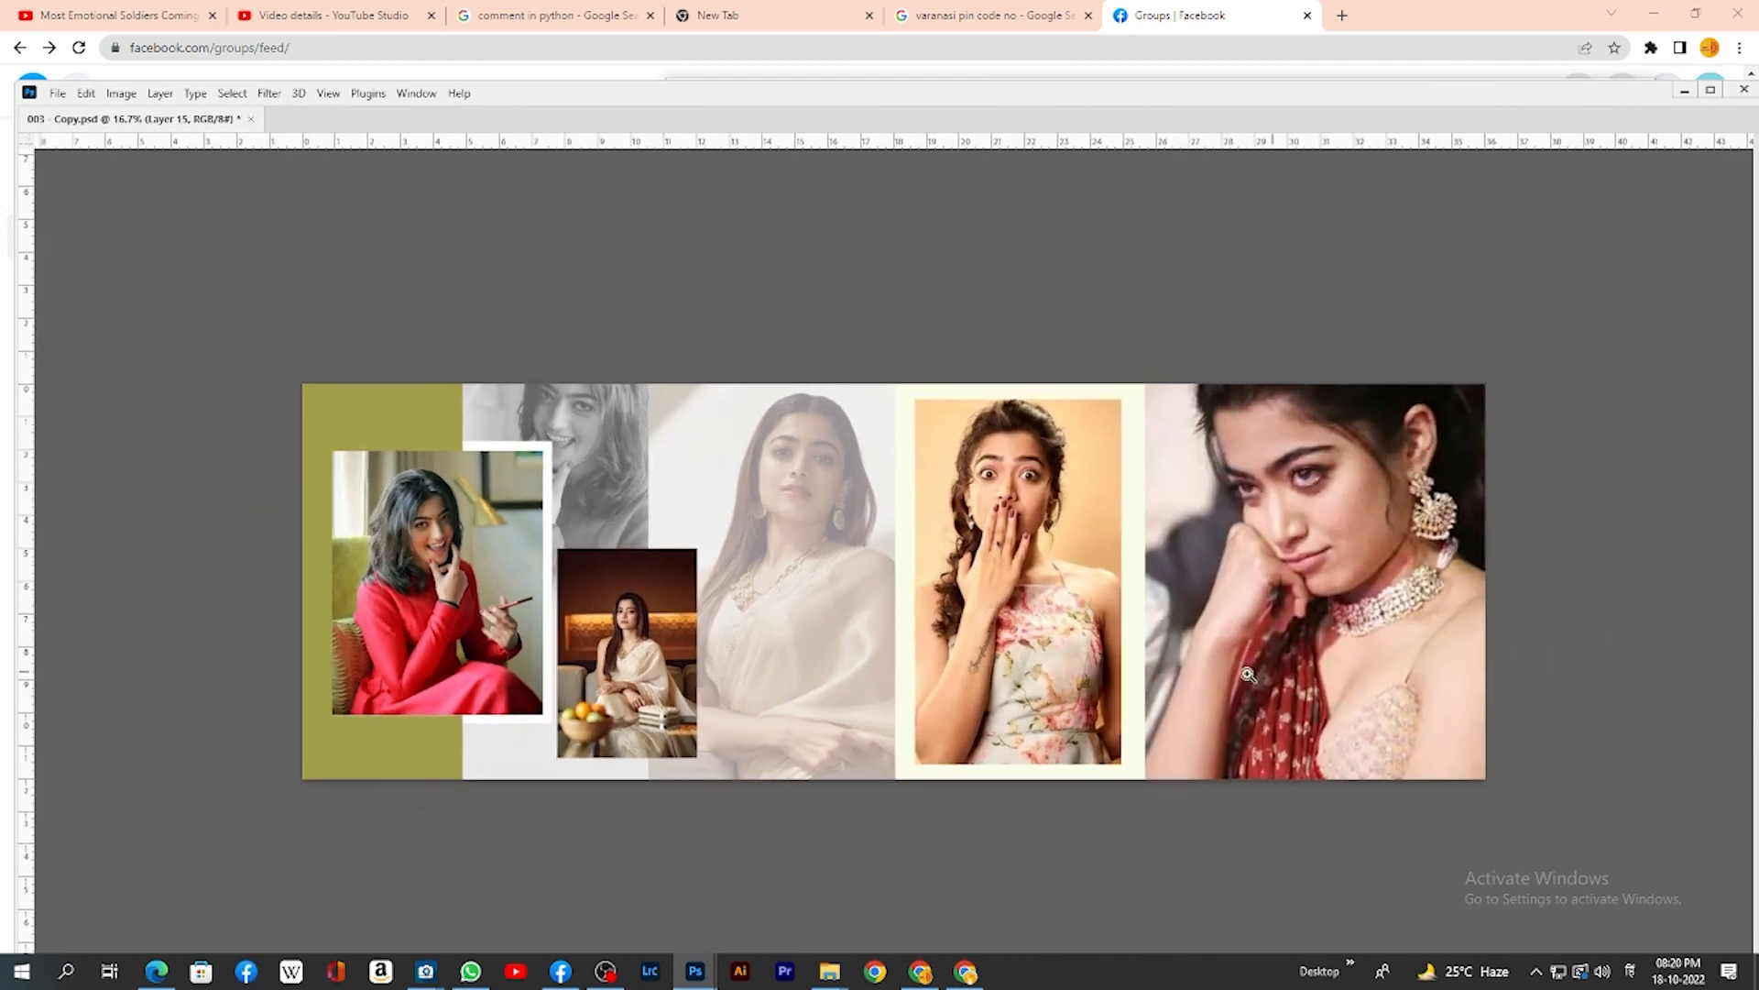
Nudge the floral-dress portrait slightly toward the red-saree portrait to even its side margins within the cream area
{"action": "right_click", "coordinate": [1051, 622], "text": "ctrl"}
{"action": "left_click", "coordinate": [1067, 625]}
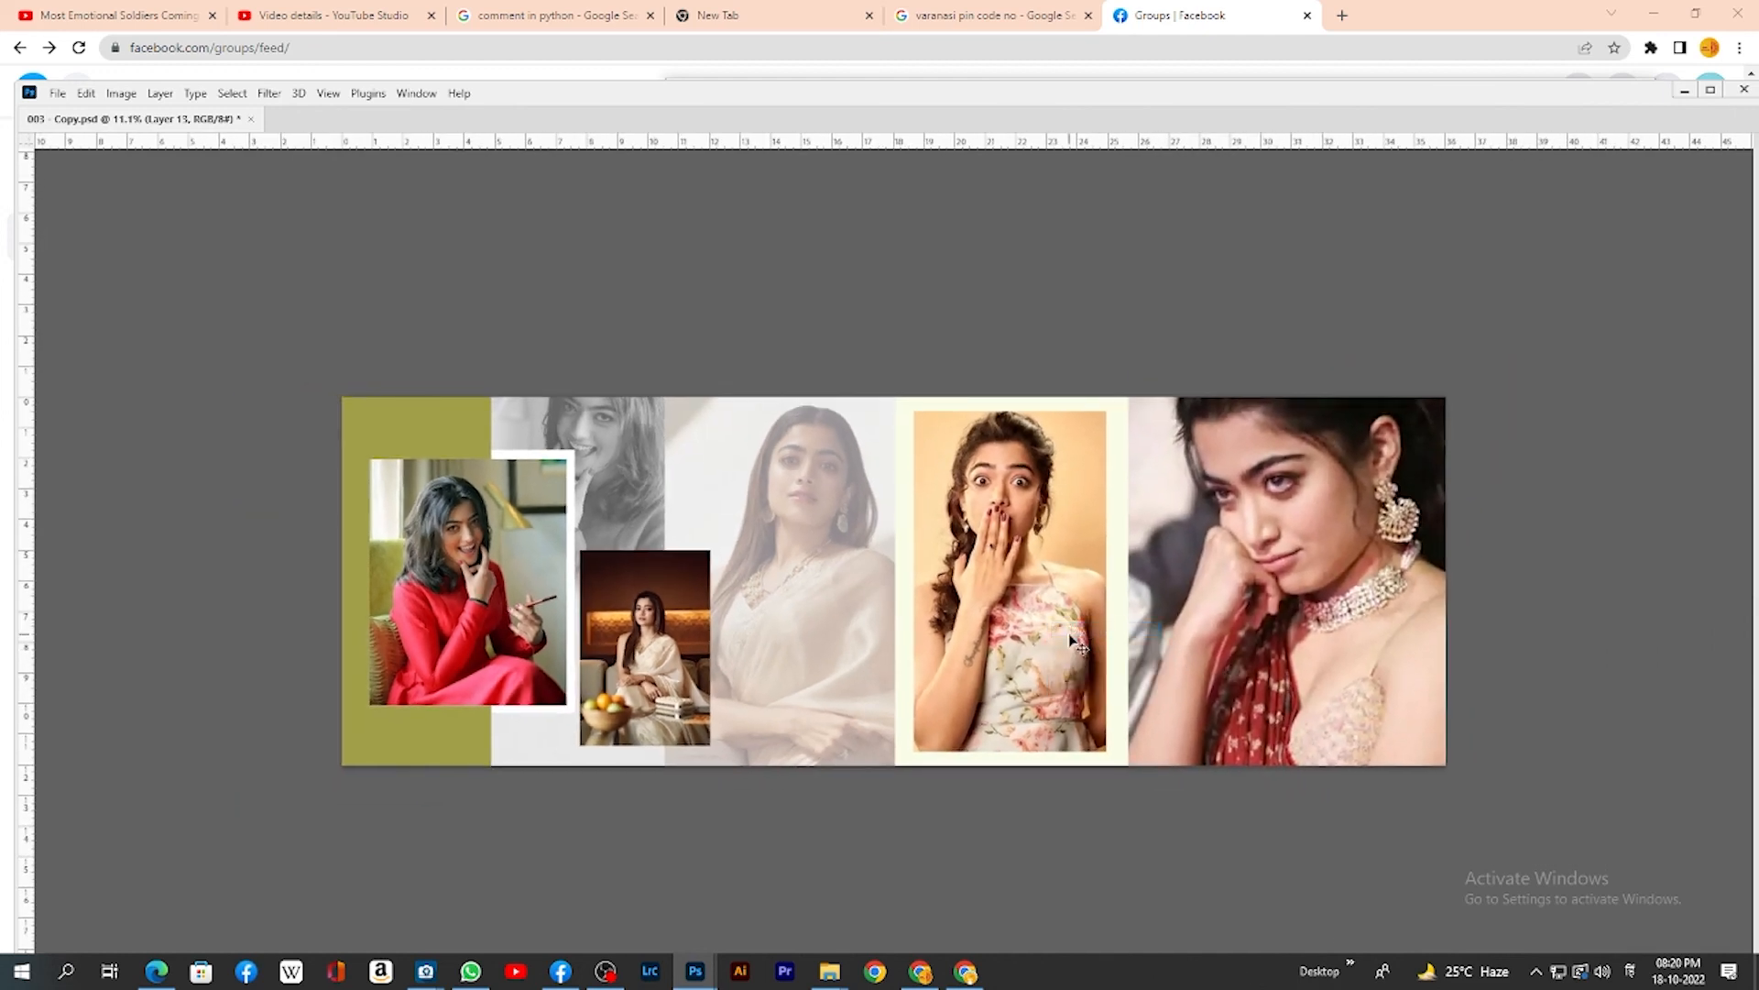
{"action": "key", "text": "shift+Right"}
{"action": "key", "text": "shift+Right"}
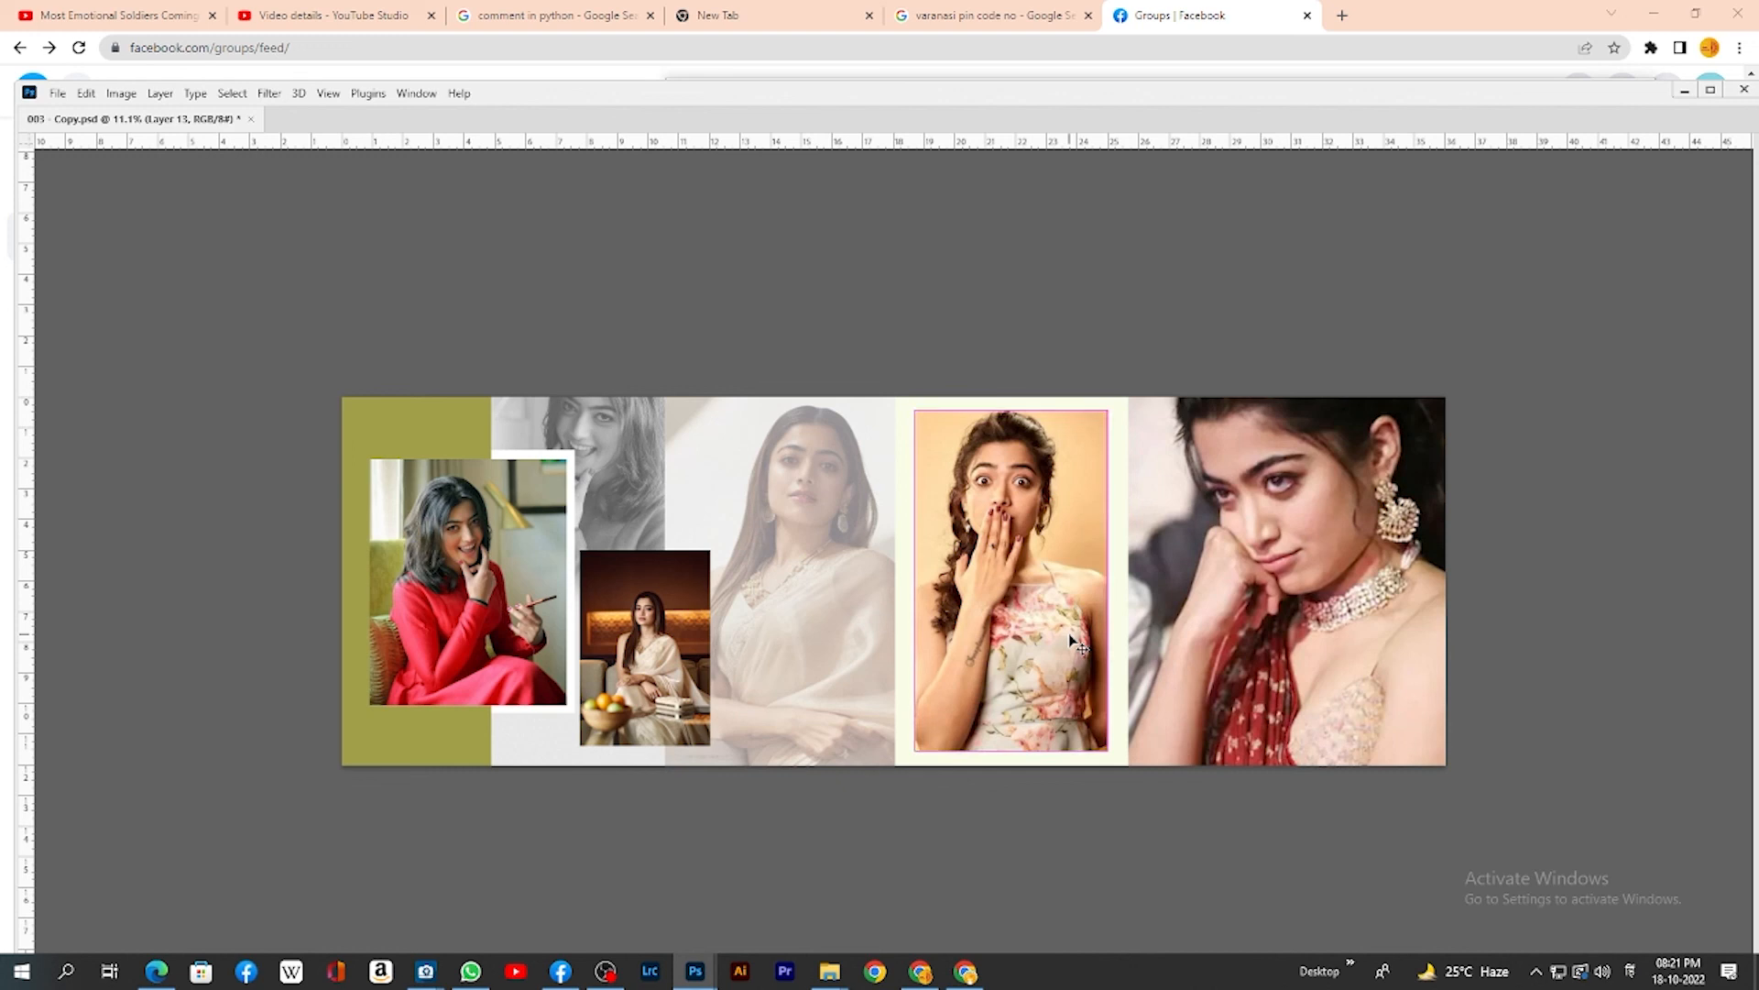
{"action": "key", "text": "ctrl+plus"}
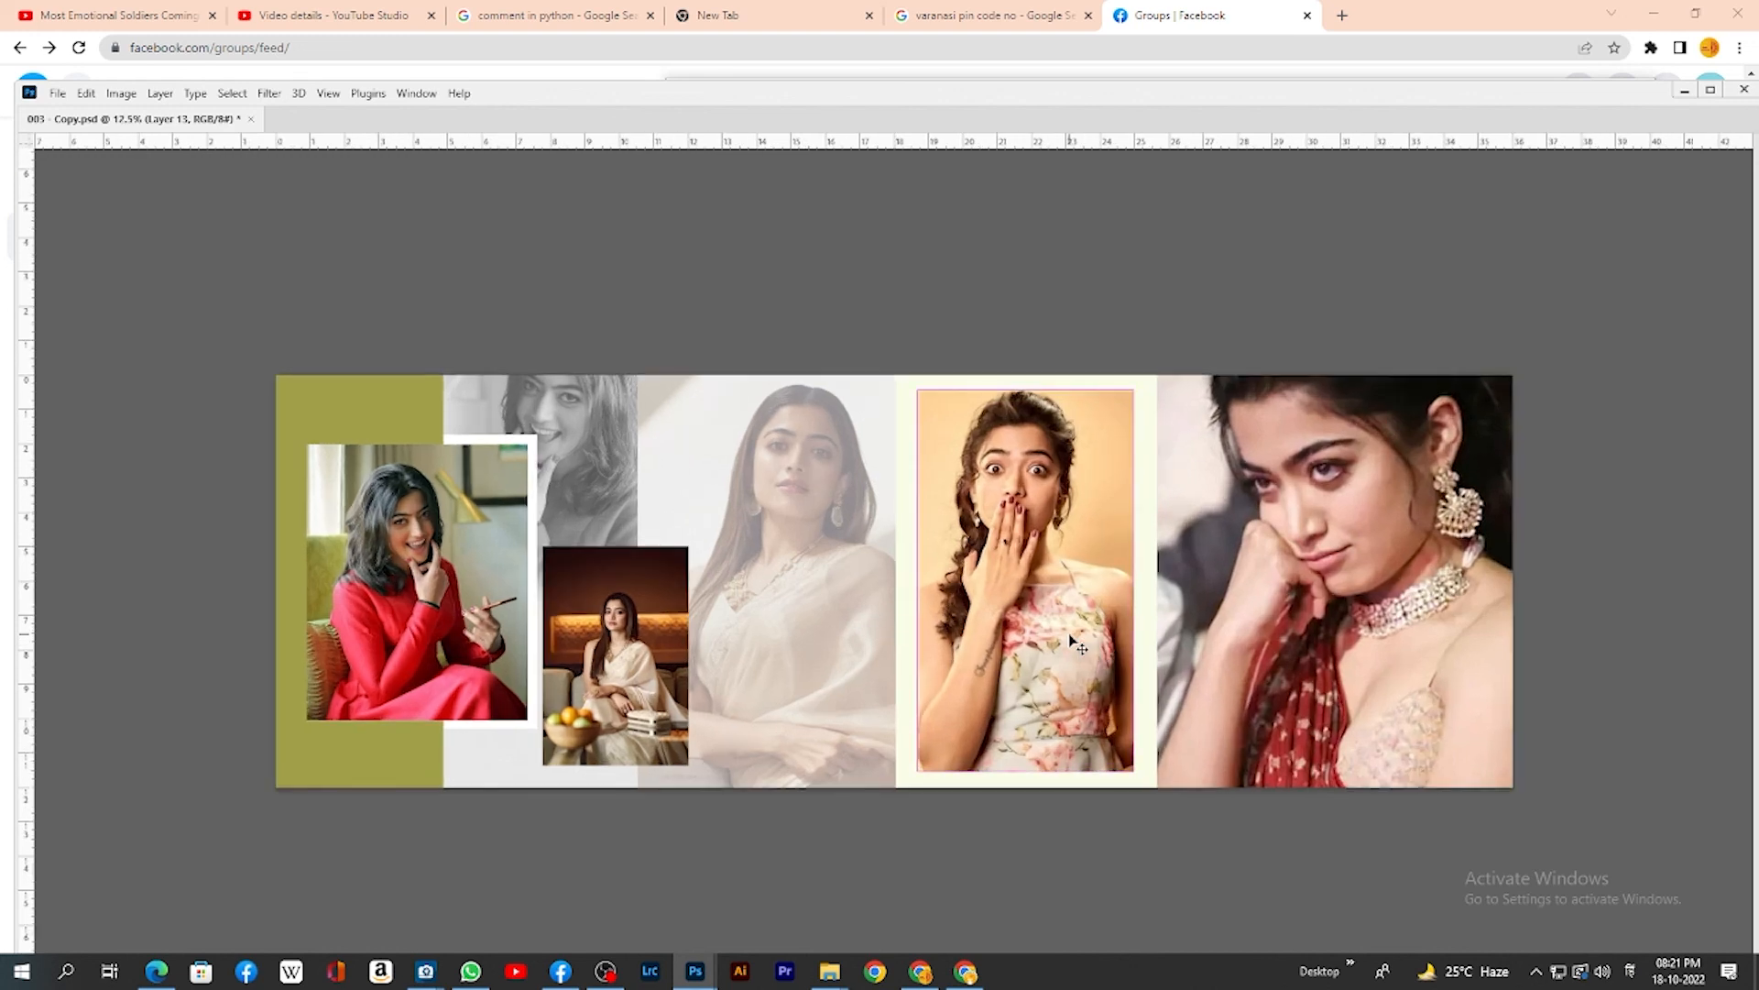